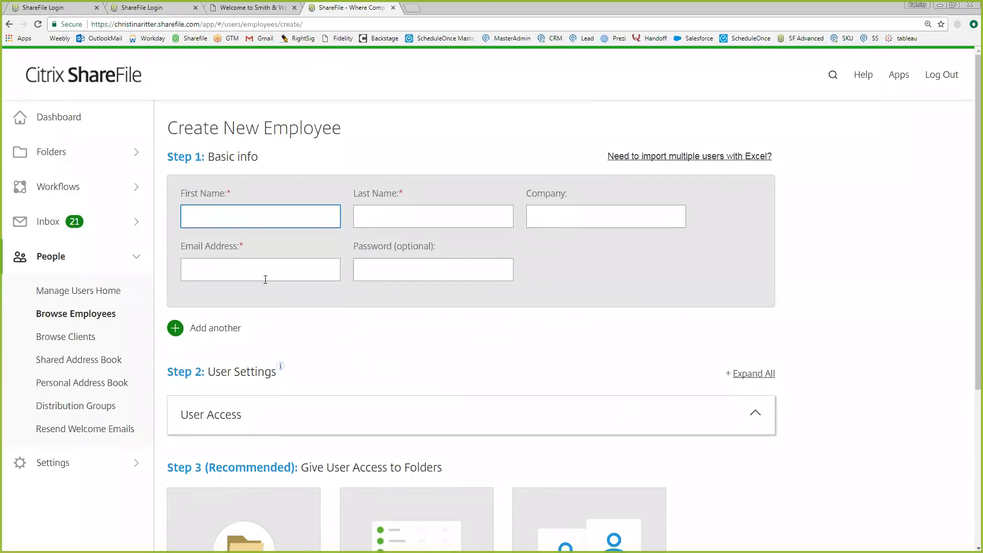
Examine the user access permissions and folder access options in the new employee form, and view the Resend Welcome Emails page
{"action": "left_click", "coordinate": [236, 322]}
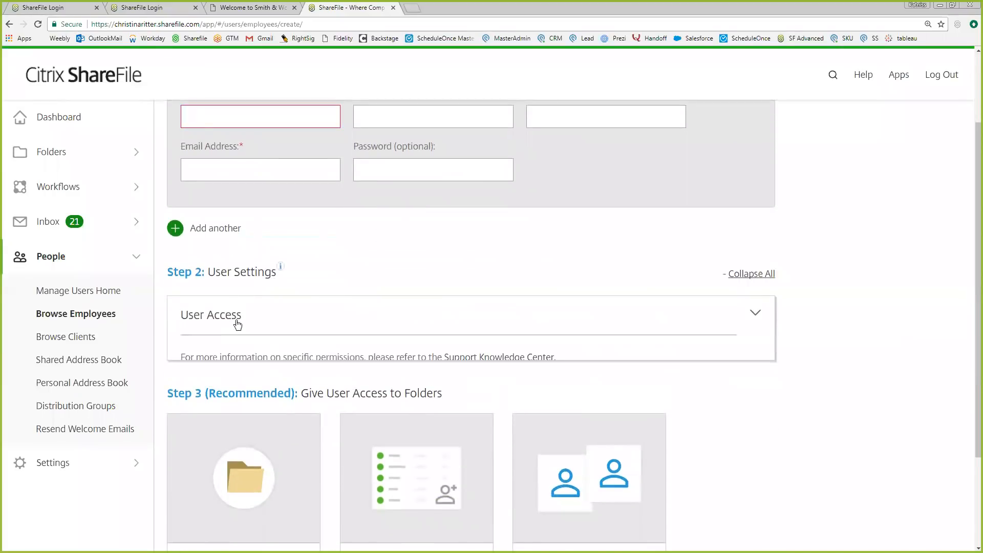
{"action": "scroll", "coordinate": [277, 338], "scroll_direction": "down", "scroll_amount": 3}
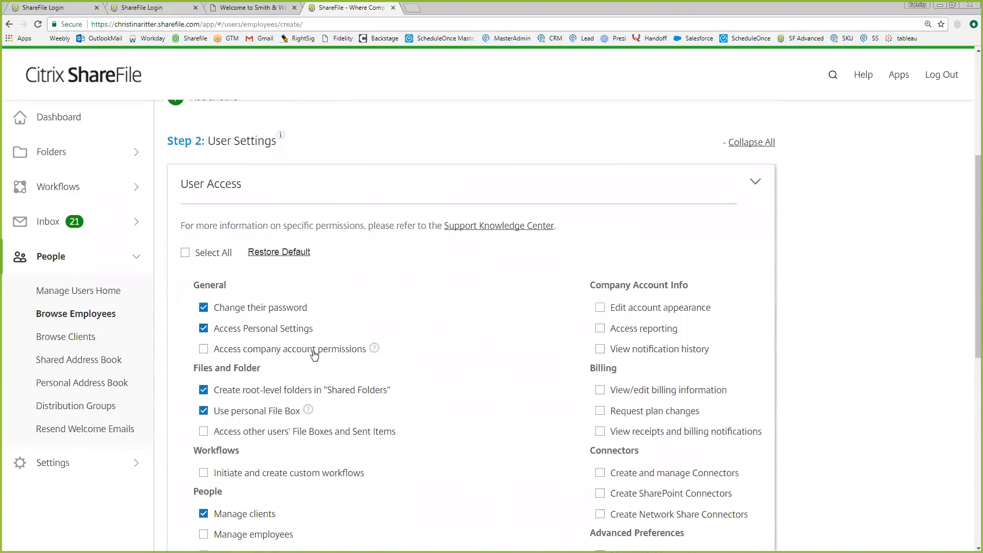
{"action": "scroll", "coordinate": [313, 355], "scroll_direction": "down", "scroll_amount": 9}
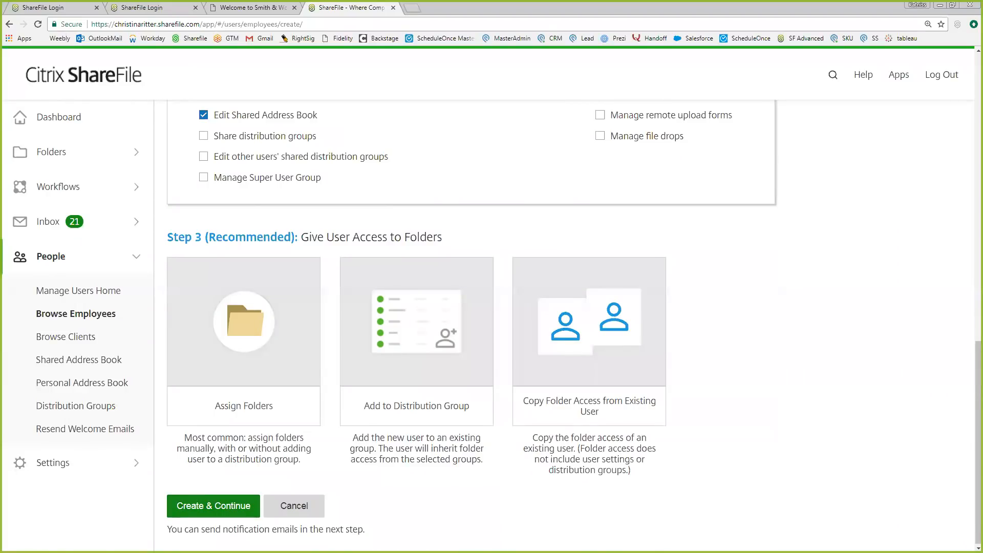
{"action": "left_click", "coordinate": [85, 428]}
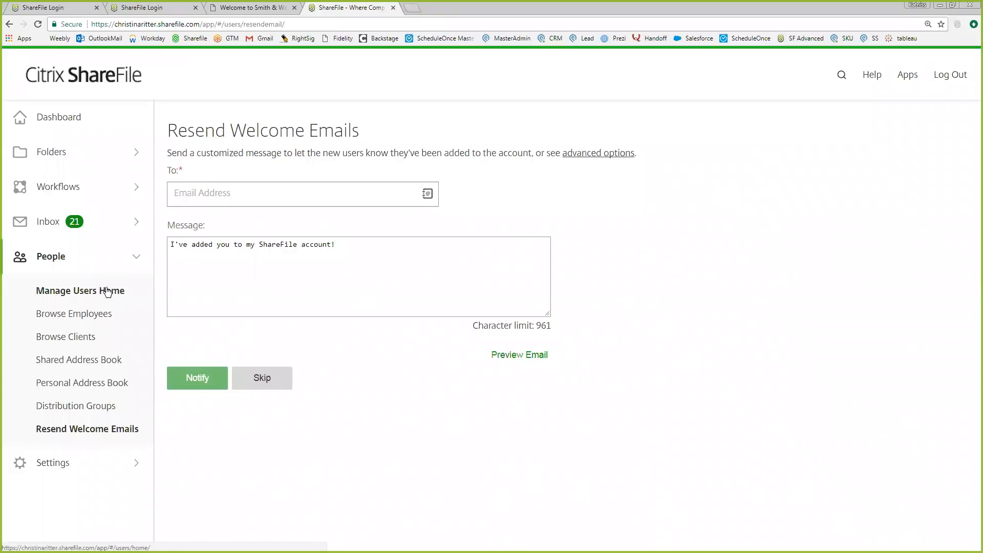
Open the new client form from Manage Users and view the Excel import option for multiple users without importing anything
{"action": "left_click", "coordinate": [84, 294]}
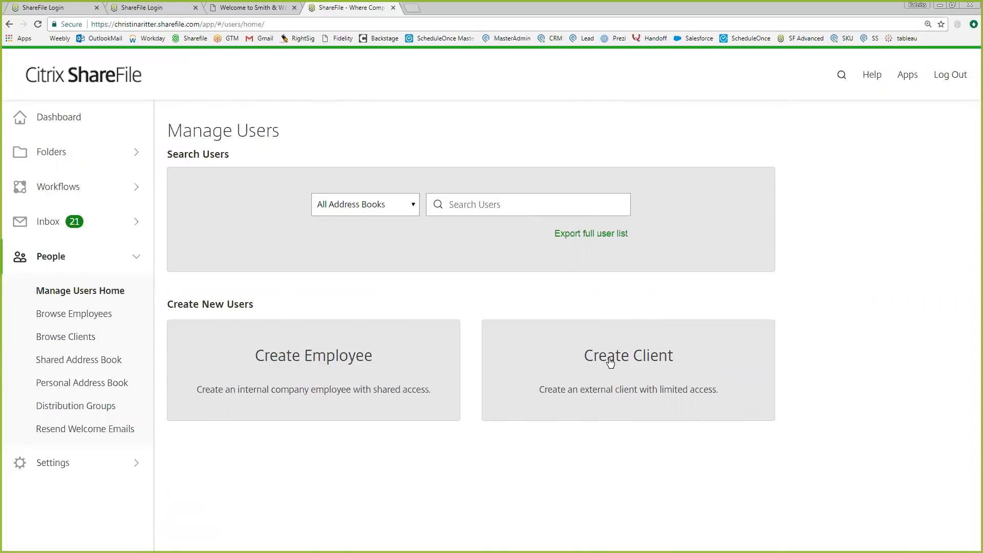
{"action": "left_click", "coordinate": [611, 362]}
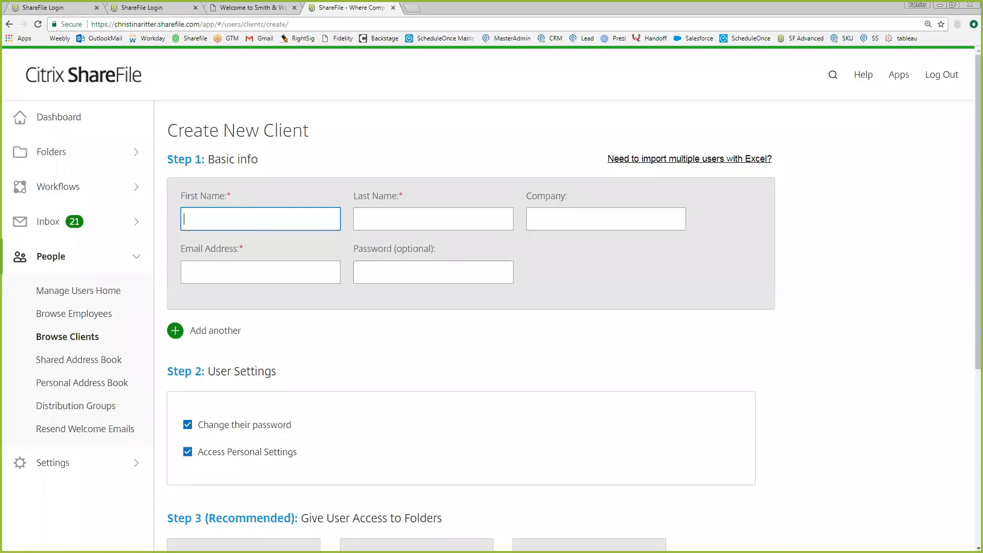
{"action": "left_click", "coordinate": [690, 159]}
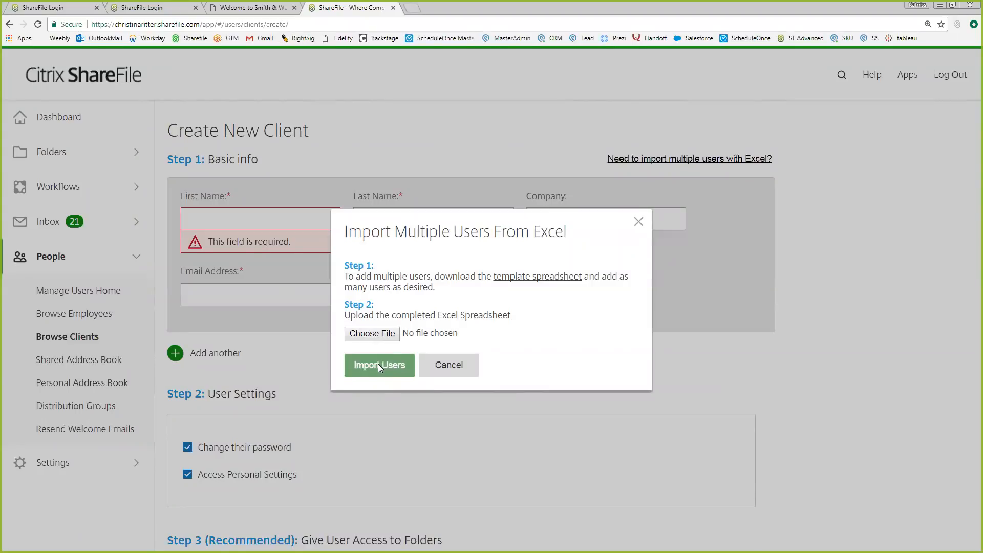
{"action": "left_click", "coordinate": [449, 365]}
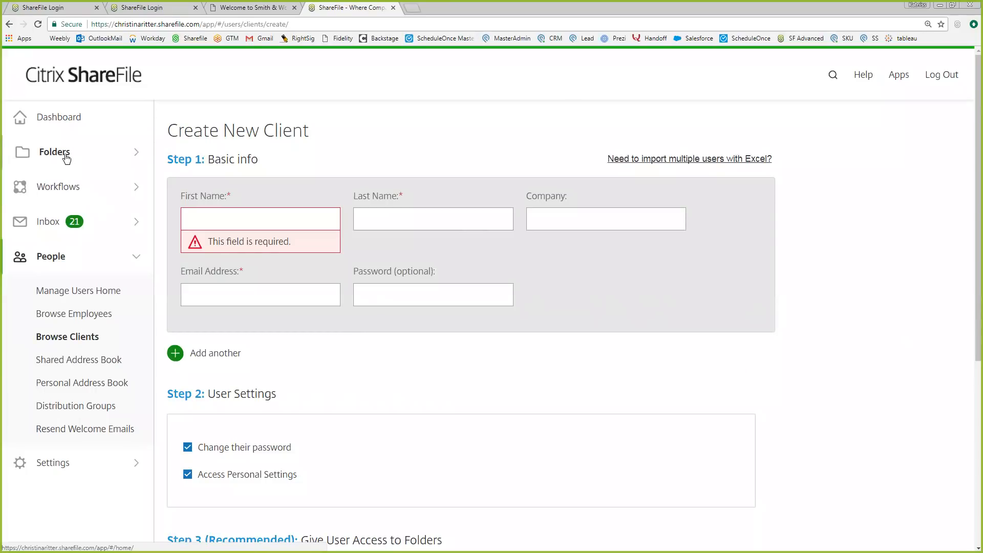
Open the first listed employee's profile and examine the account options and User Access permissions
{"action": "left_click", "coordinate": [86, 315]}
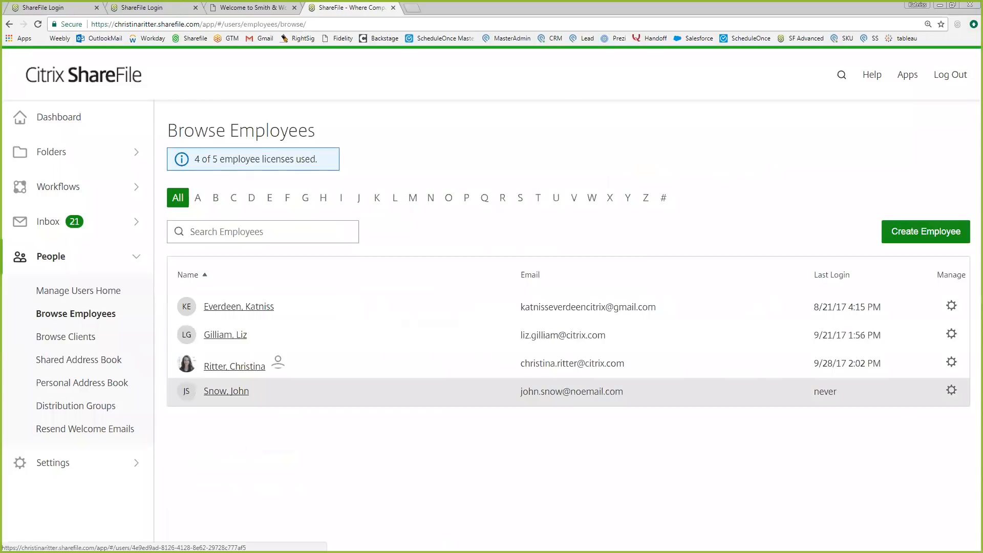
{"action": "left_click", "coordinate": [256, 308]}
{"action": "scroll", "coordinate": [256, 311], "scroll_direction": "down", "scroll_amount": 4}
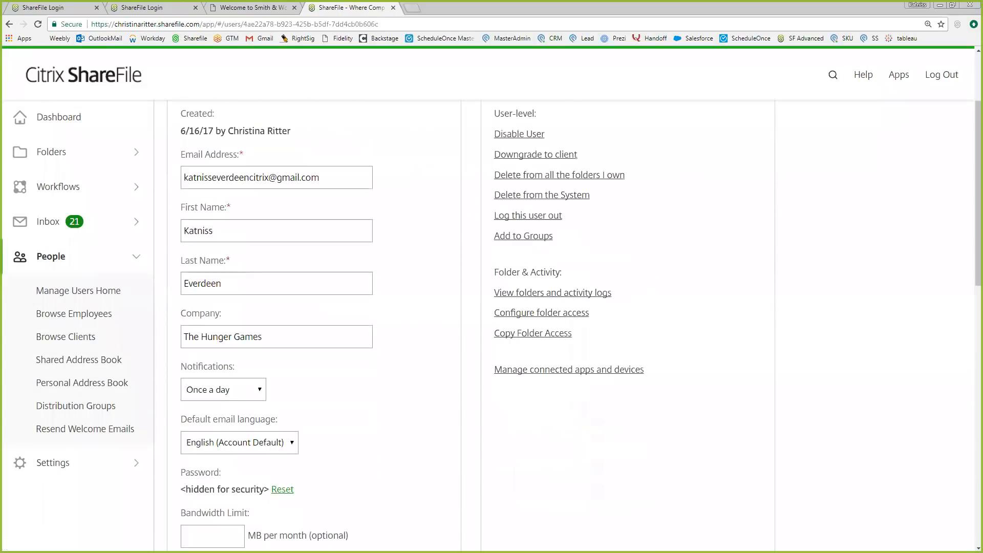
{"action": "scroll", "coordinate": [471, 324], "scroll_direction": "down", "scroll_amount": 8}
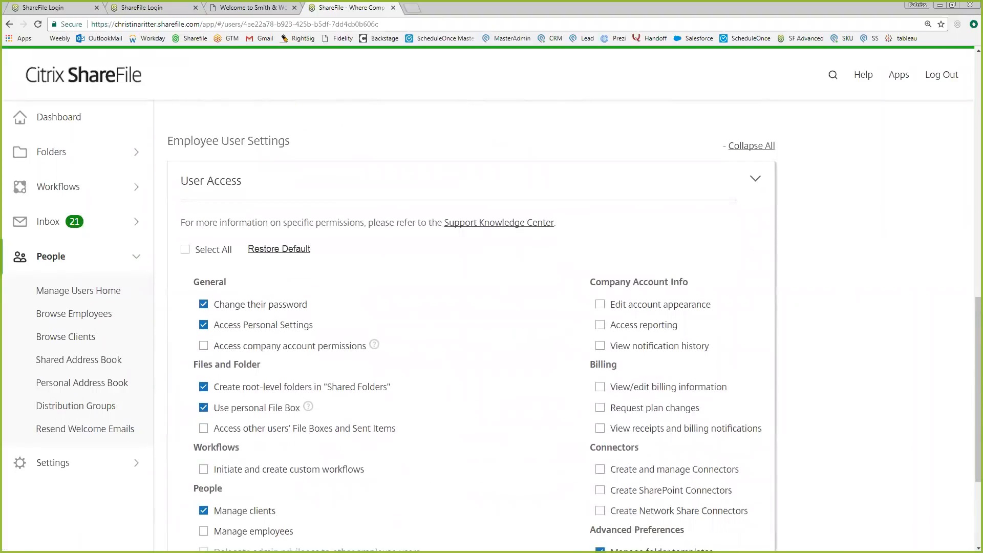
{"action": "scroll", "coordinate": [472, 324], "scroll_direction": "down", "scroll_amount": 1}
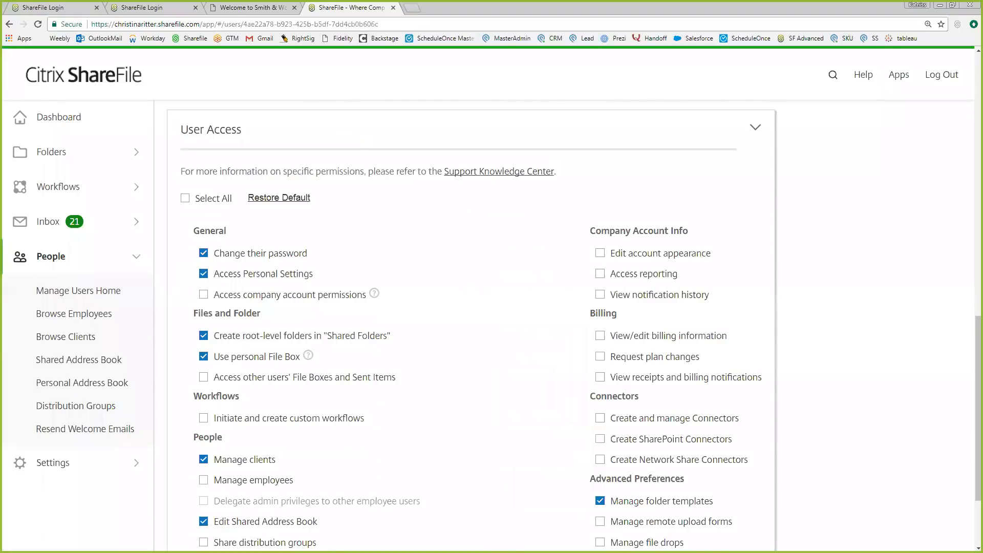
{"action": "scroll", "coordinate": [472, 324], "scroll_direction": "down", "scroll_amount": 1}
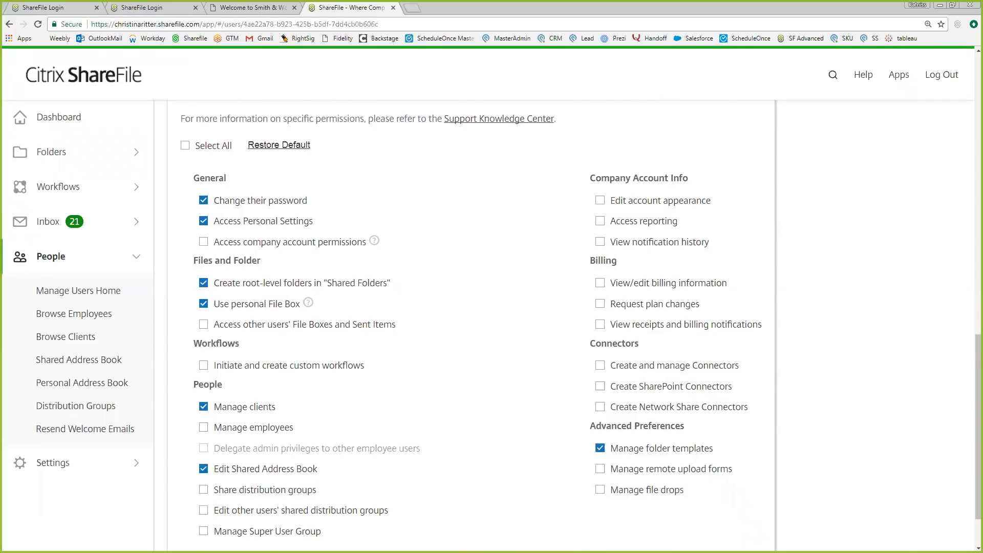
{"action": "scroll", "coordinate": [402, 348], "scroll_direction": "down", "scroll_amount": 2}
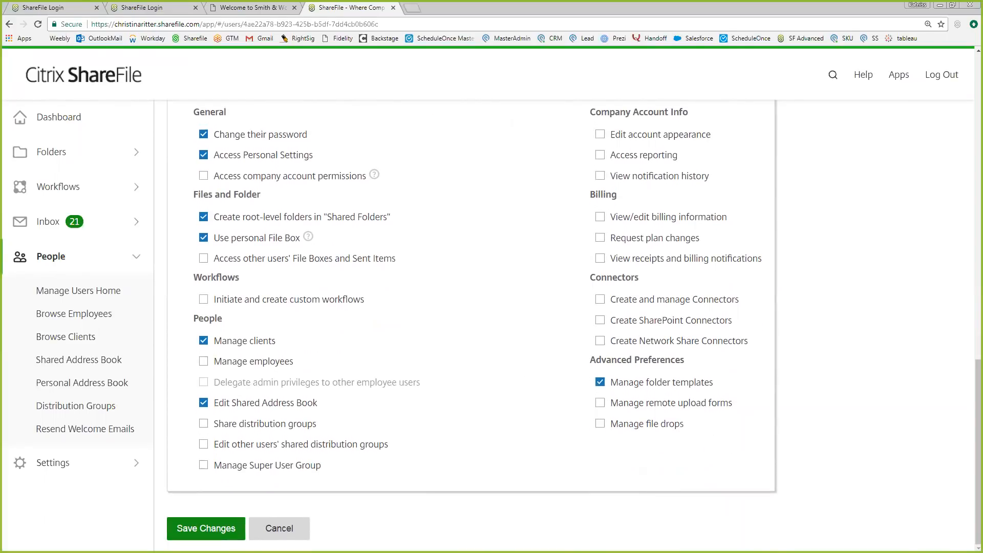
{"action": "scroll", "coordinate": [389, 379], "scroll_direction": "up", "scroll_amount": 5}
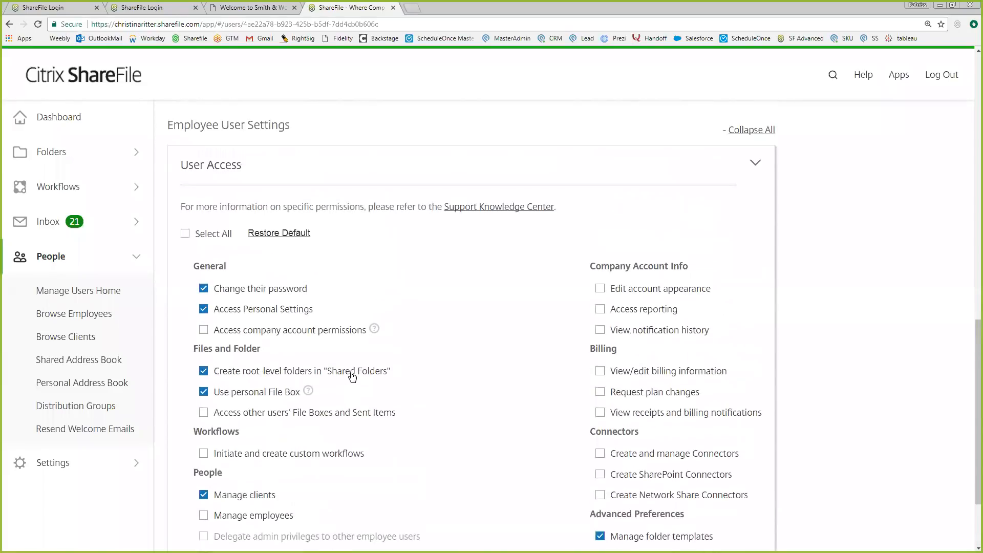
View the list of clients, and go to the account's Shared Folders
{"action": "left_click", "coordinate": [66, 336]}
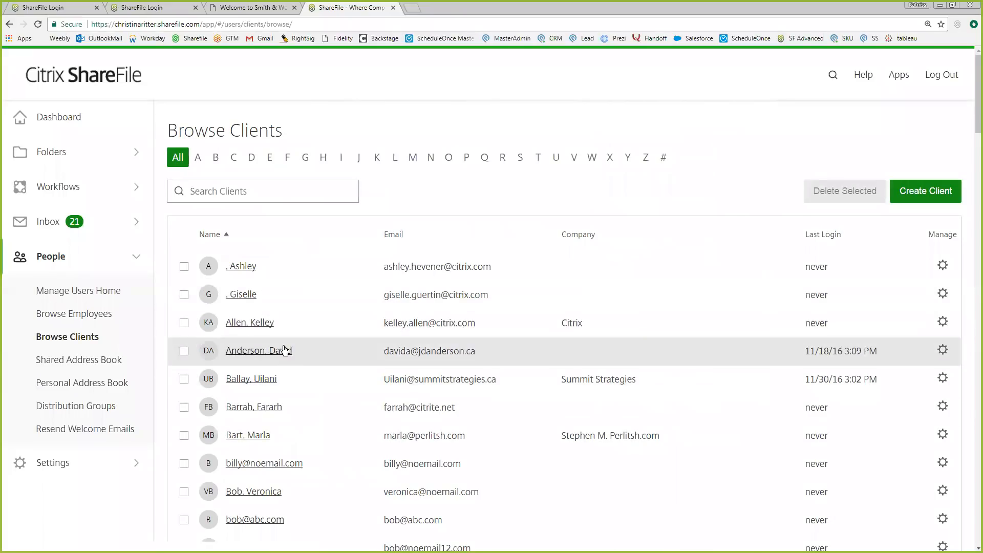
{"action": "left_click", "coordinate": [62, 160]}
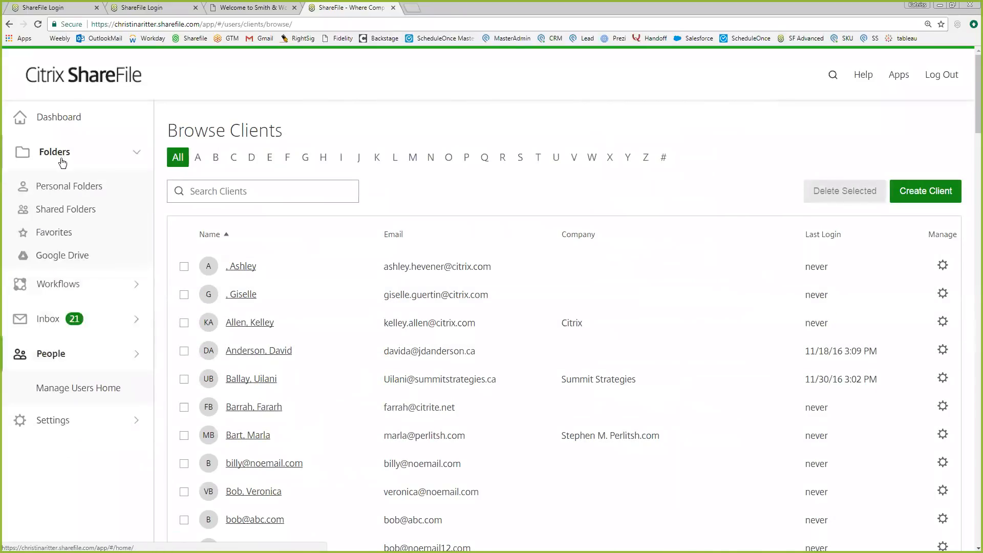
{"action": "left_click", "coordinate": [77, 208]}
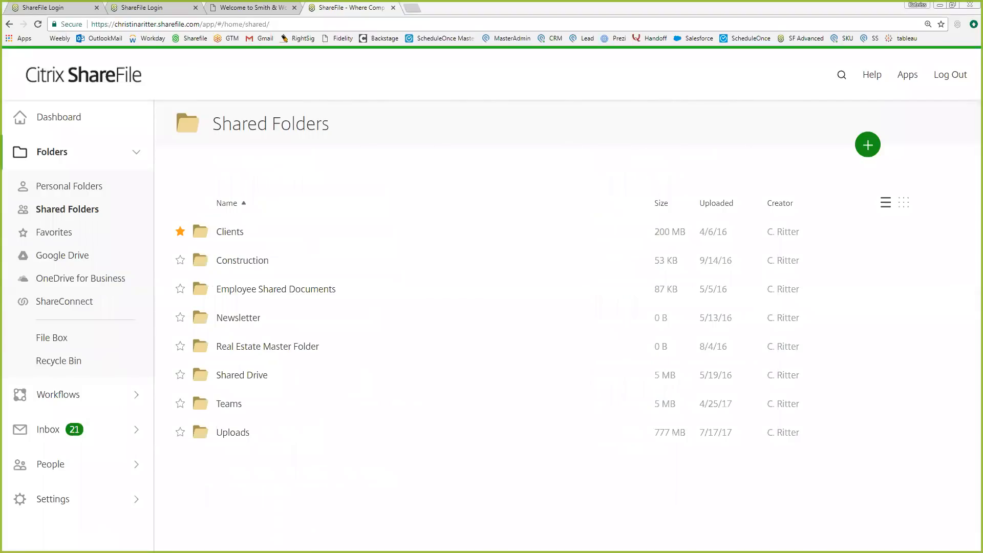
Switch to Windows Explorer to view the files and folders in the Documents library, and return to ShareFile
{"action": "left_click_drag", "start_coordinate": [1, 143], "coordinate": [415, 143]}
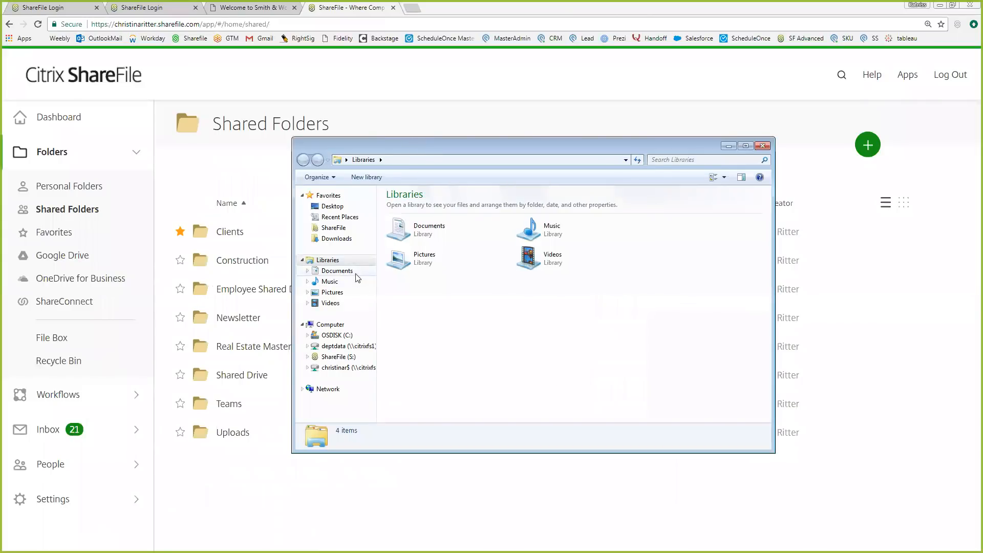
{"action": "left_click", "coordinate": [342, 269]}
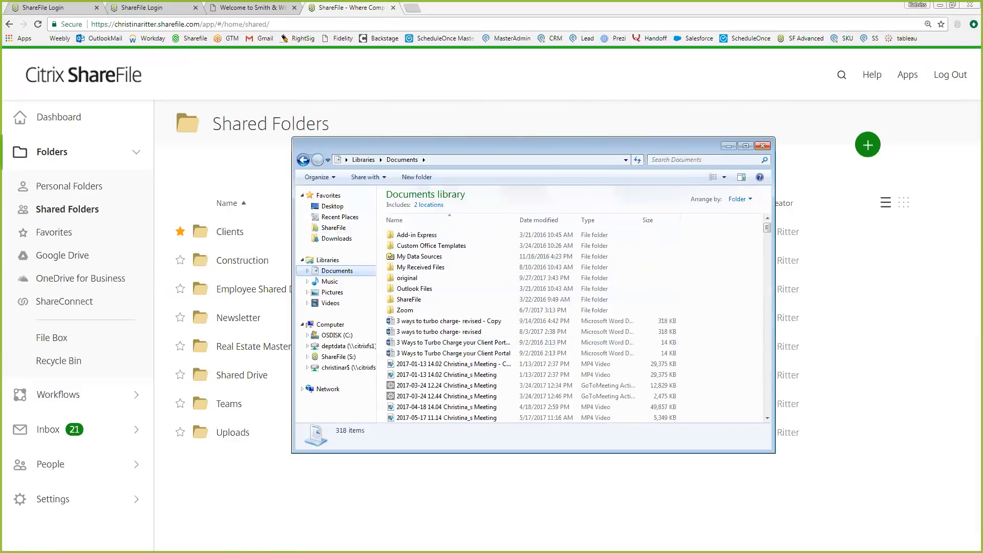
{"action": "key", "text": "alt+Tab"}
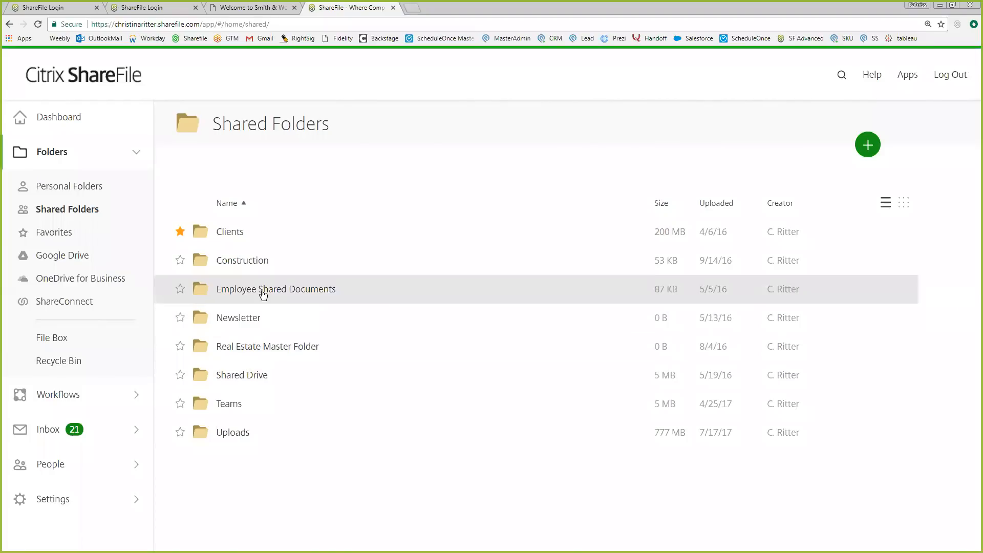
Examine the subfolders of the Teams and Clients shared folders, and return to the Shared Folders list
{"action": "left_click", "coordinate": [229, 404]}
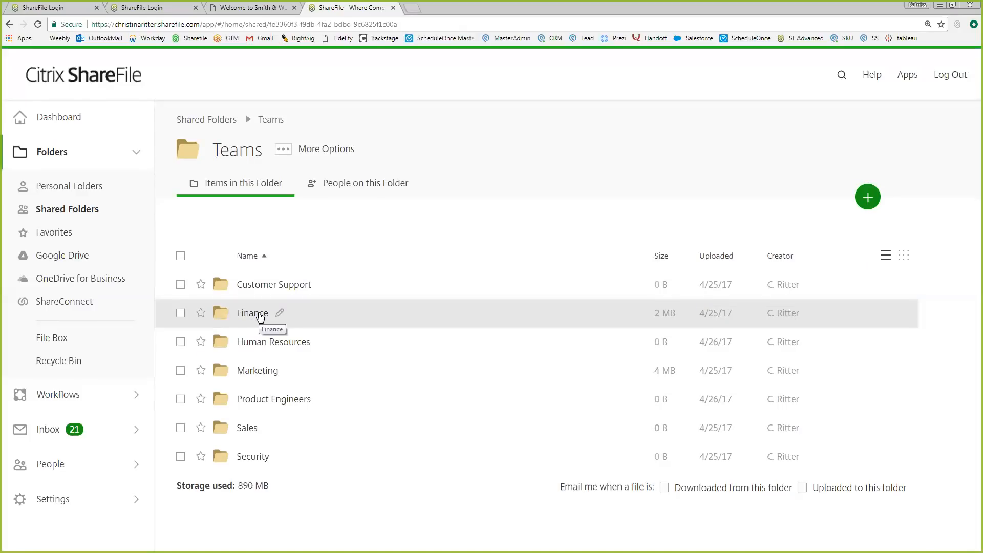
{"action": "left_click", "coordinate": [92, 211]}
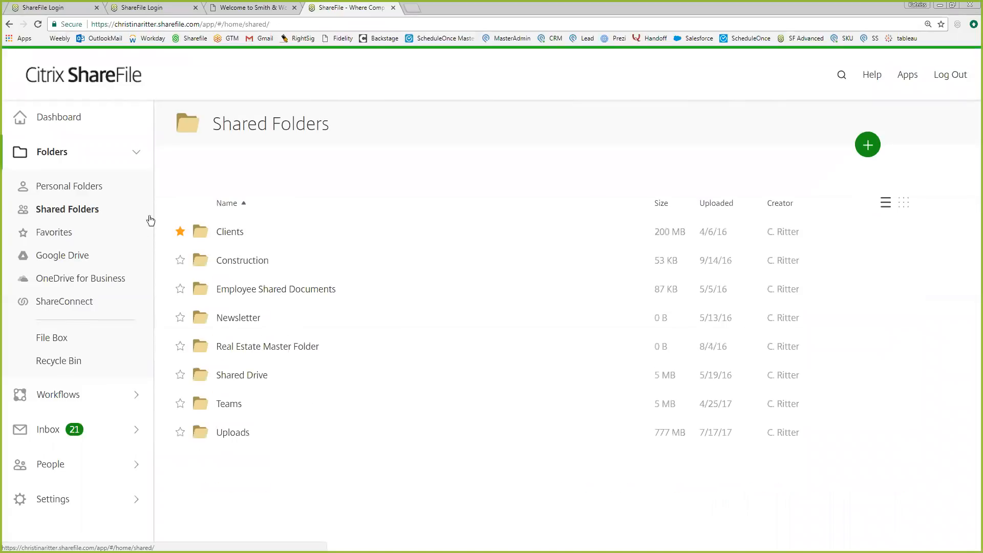
{"action": "left_click", "coordinate": [198, 238]}
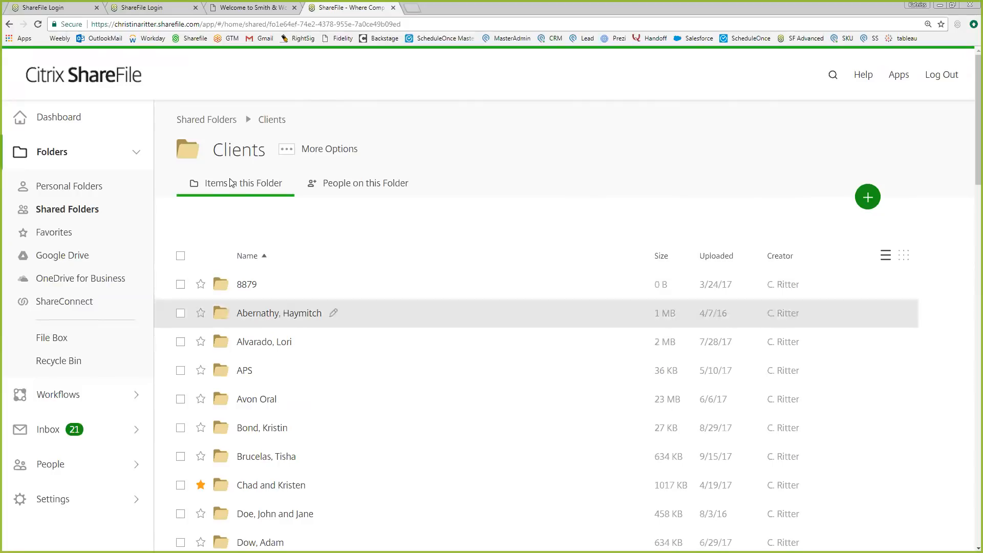
{"action": "scroll", "coordinate": [345, 376], "scroll_direction": "down", "scroll_amount": 5}
{"action": "scroll", "coordinate": [346, 377], "scroll_direction": "down", "scroll_amount": 2}
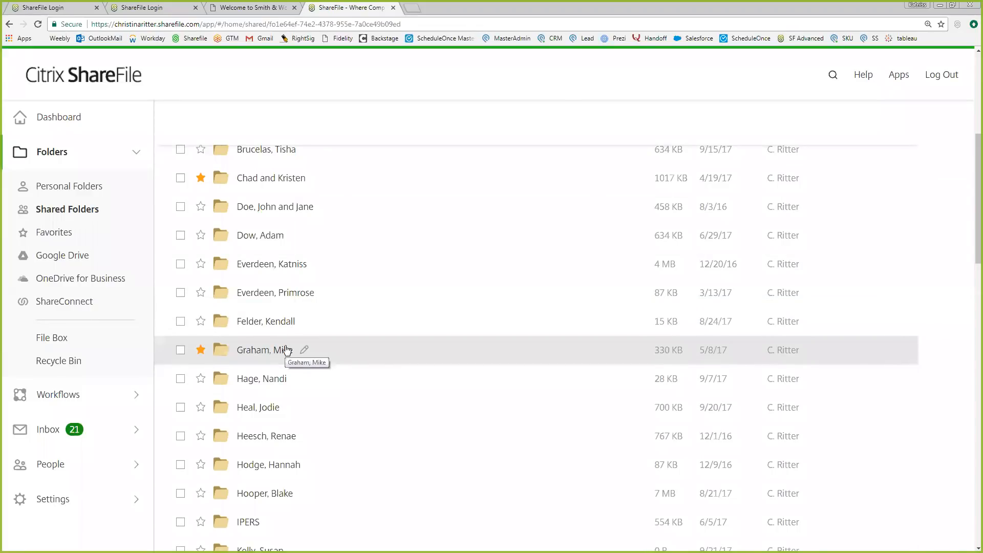
{"action": "scroll", "coordinate": [288, 324], "scroll_direction": "up", "scroll_amount": 6}
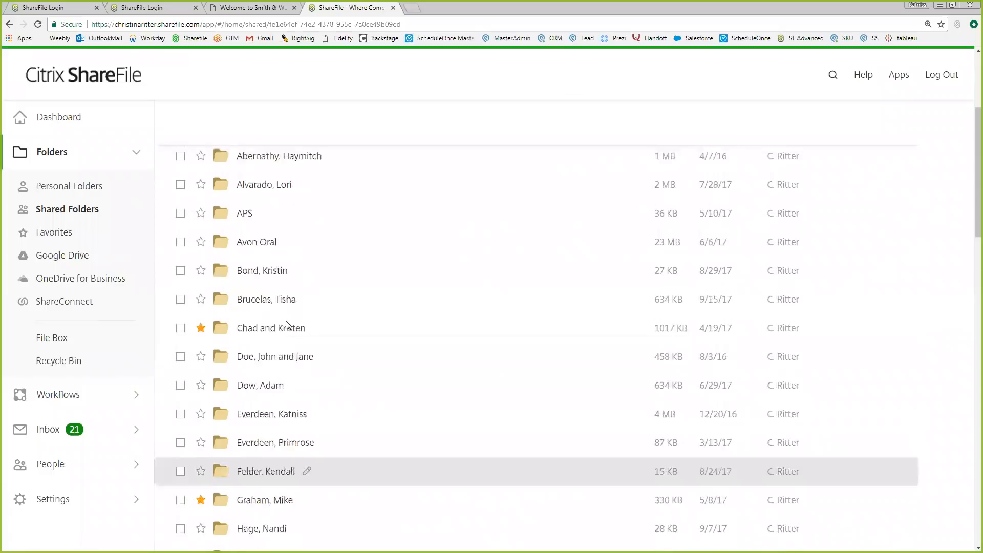
{"action": "left_click", "coordinate": [85, 210]}
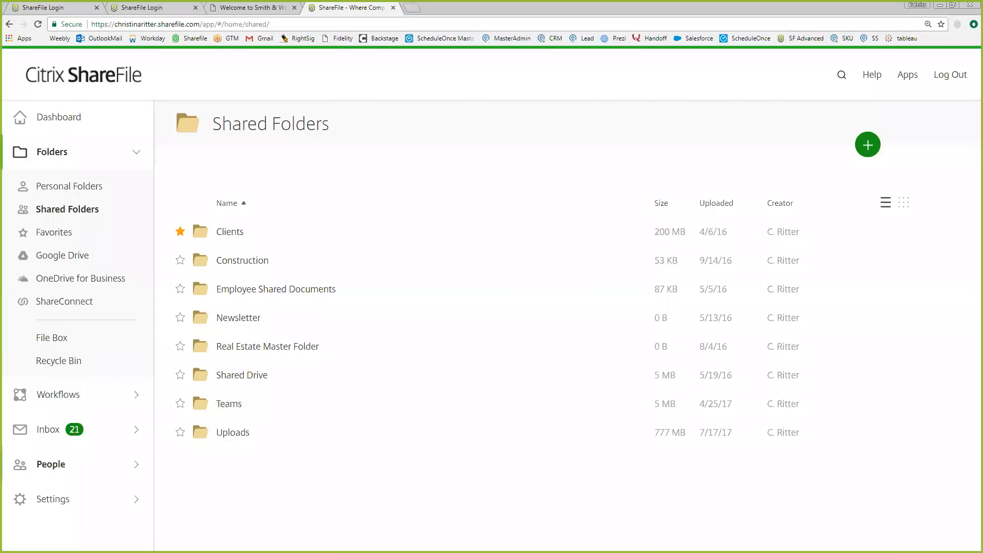
Open the Admin Overview in the admin settings and examine the account's usage, briefly highlighting the storage allowance
{"action": "left_click", "coordinate": [52, 499]}
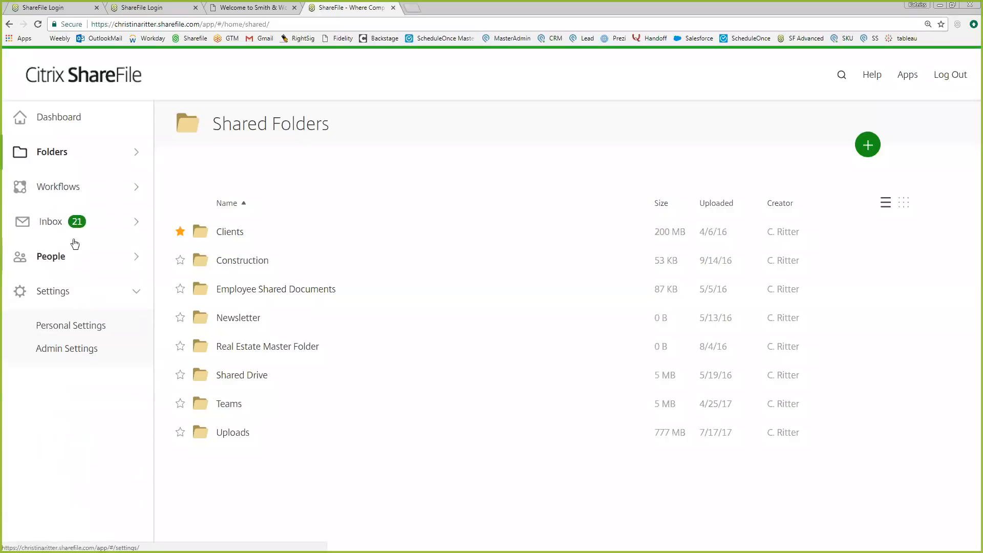
{"action": "left_click", "coordinate": [77, 352]}
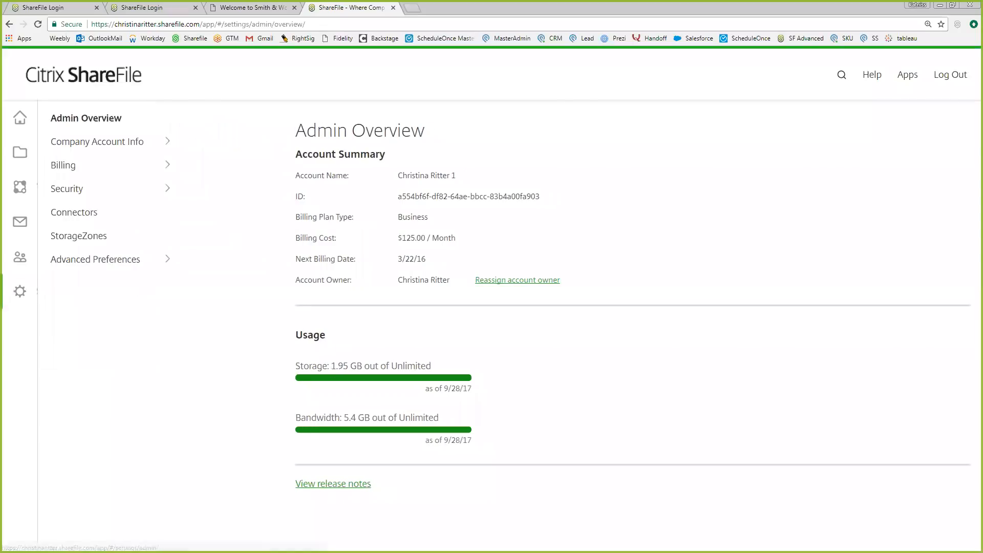
{"action": "left_click_drag", "start_coordinate": [330, 365], "coordinate": [288, 366]}
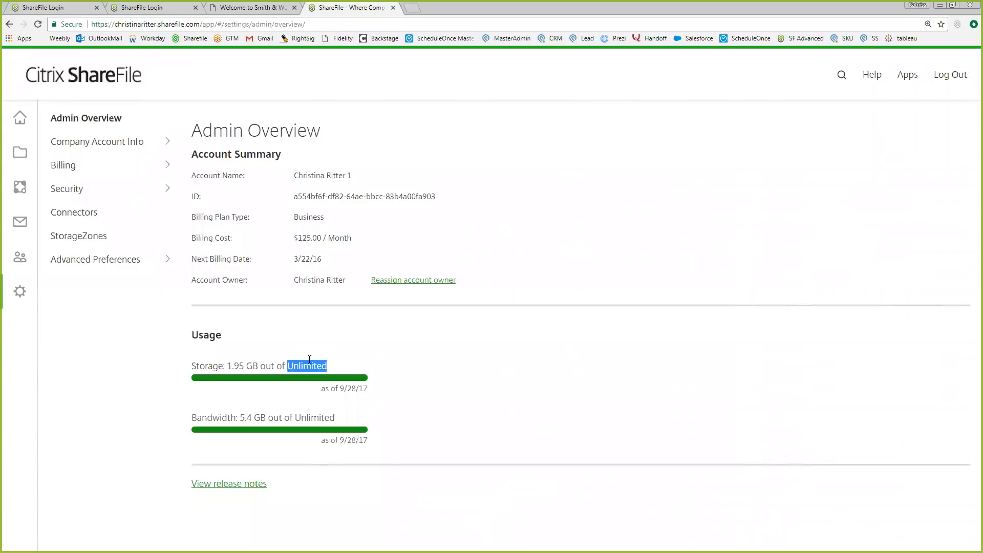
{"action": "left_click", "coordinate": [341, 368]}
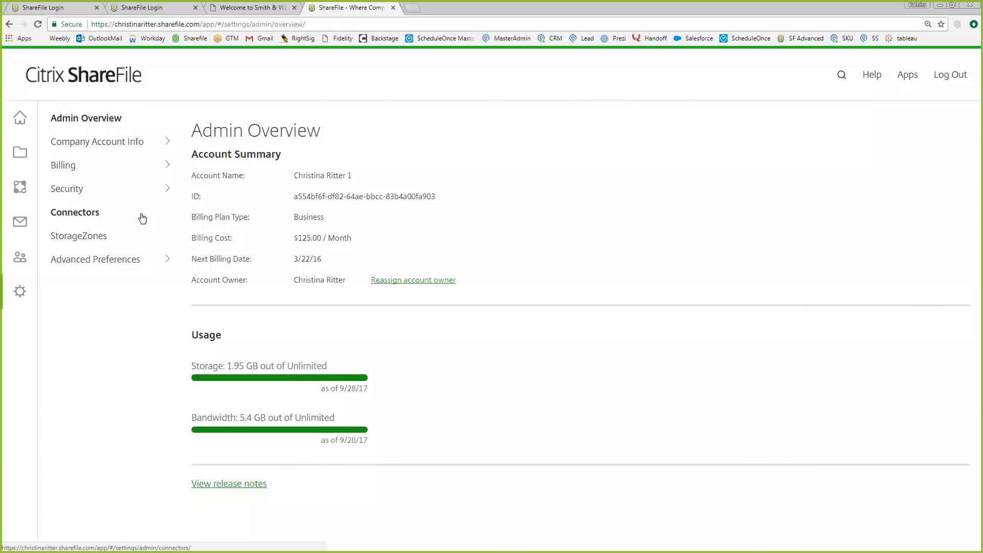
Return to the Shared Folders list and log out of the account
{"action": "mouse_move", "coordinate": [48, 172]}
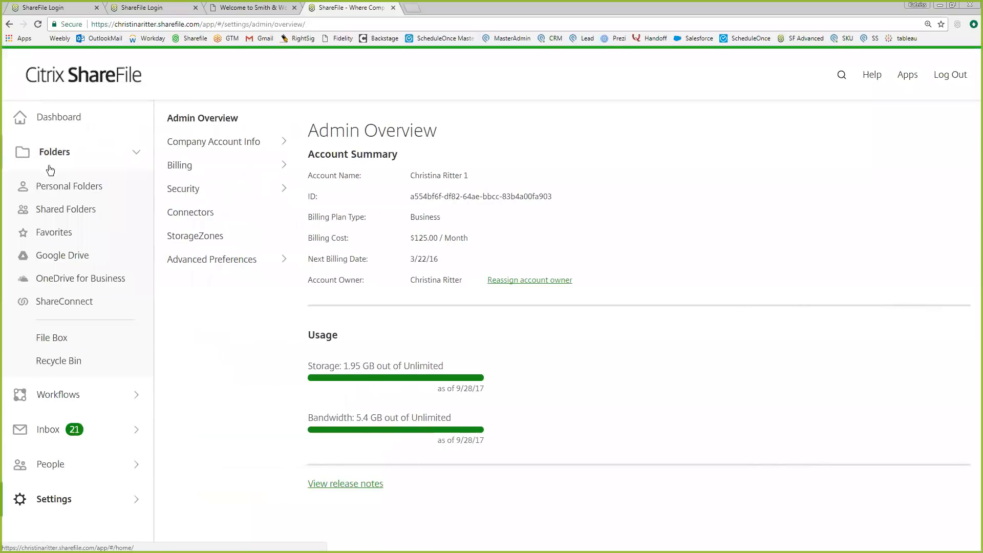
{"action": "left_click", "coordinate": [60, 211]}
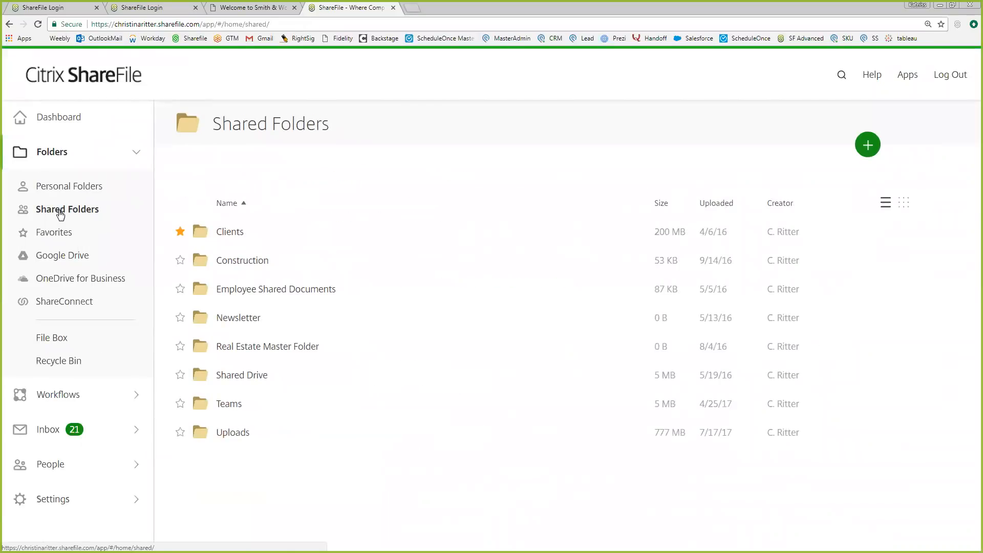
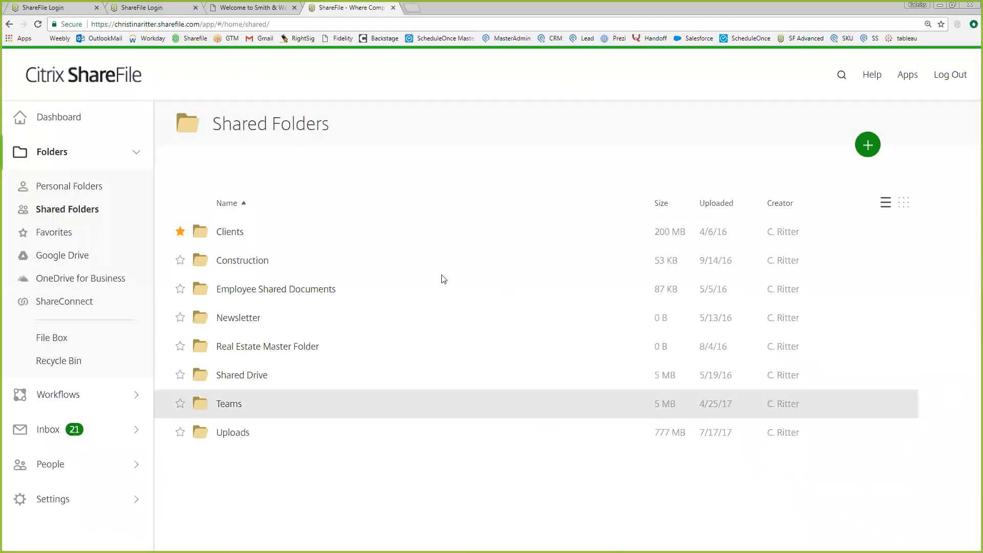
{"action": "left_click", "coordinate": [951, 75]}
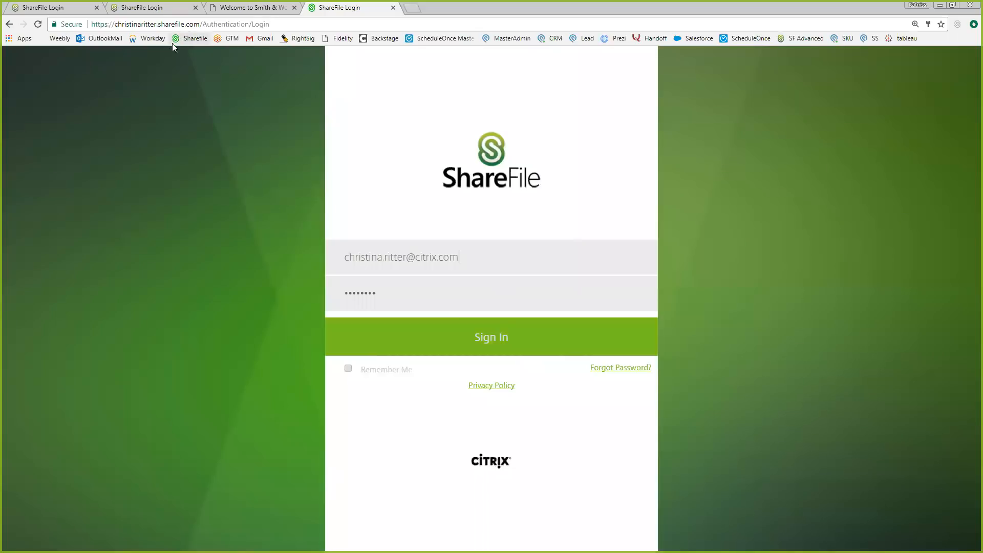
Examine the two custom-branded login pages open in the other browser tabs, and return to the green ShareFile login page
{"action": "left_click", "coordinate": [60, 11]}
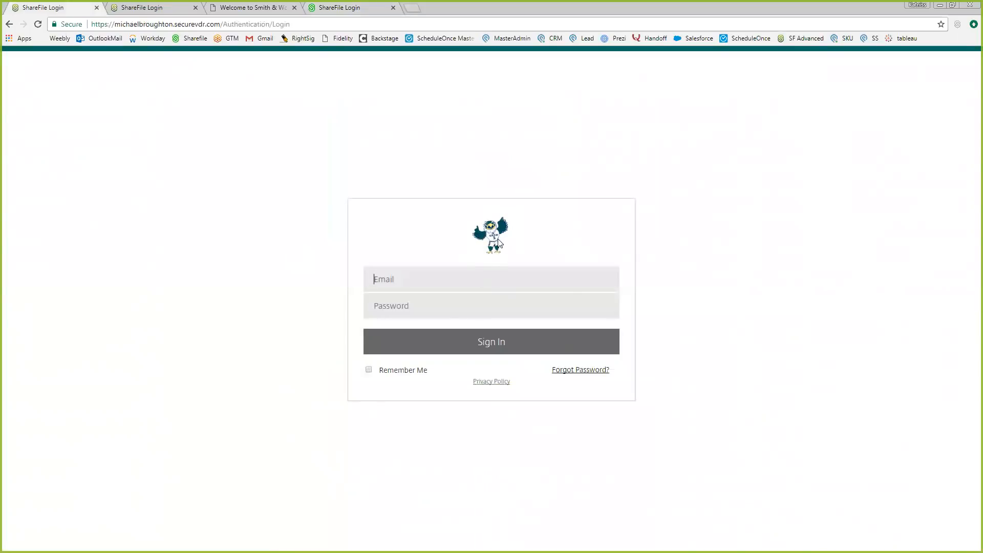
{"action": "left_click", "coordinate": [153, 7]}
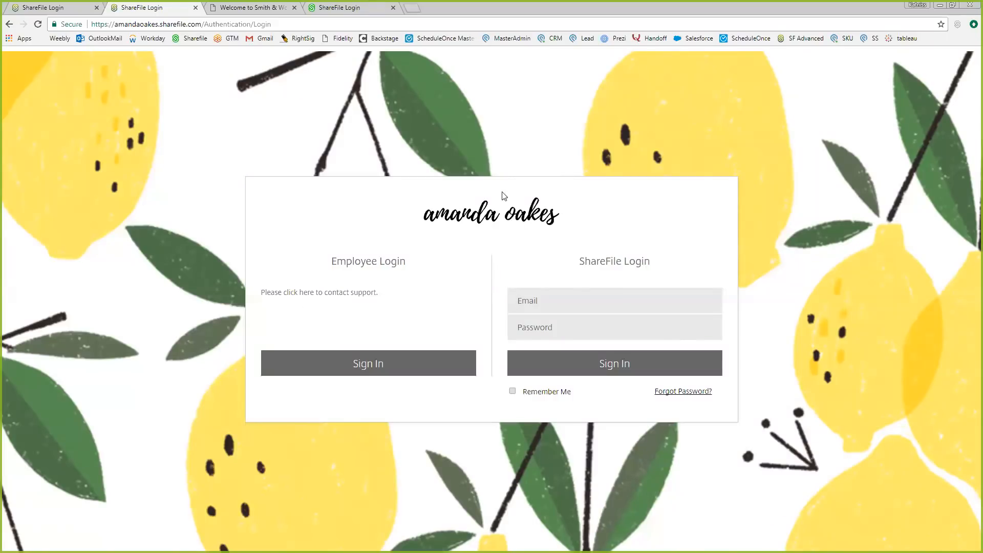
{"action": "left_click", "coordinate": [339, 8]}
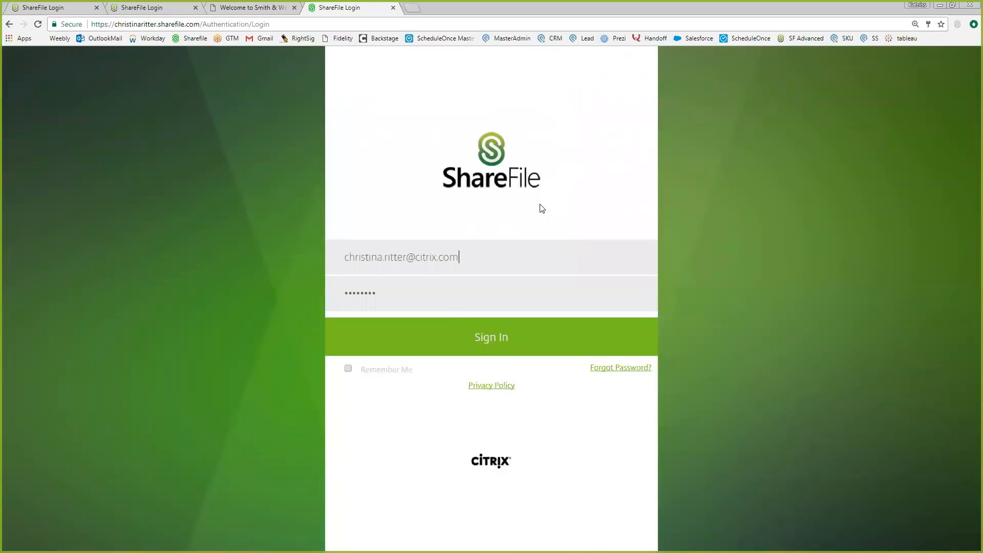
Sign in to ShareFile with the prefilled credentials and open Edit Company Branding under Company Account Info in the admin settings
{"action": "left_click", "coordinate": [490, 341]}
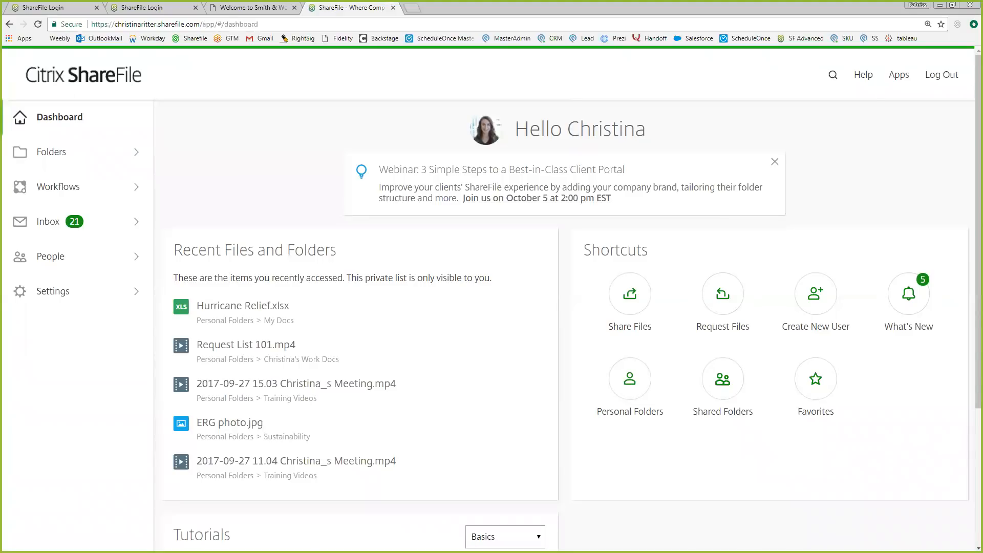
{"action": "left_click", "coordinate": [81, 299]}
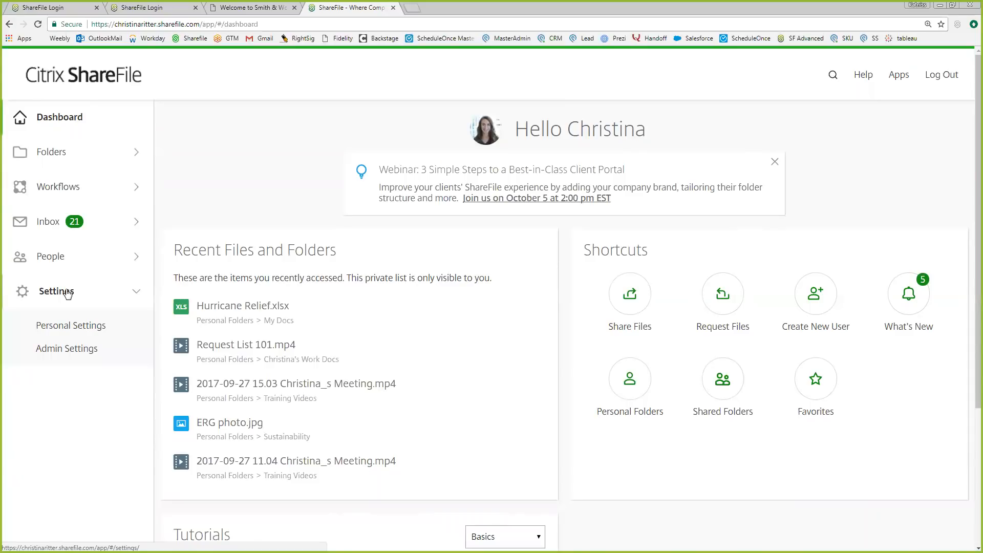
{"action": "left_click", "coordinate": [75, 351]}
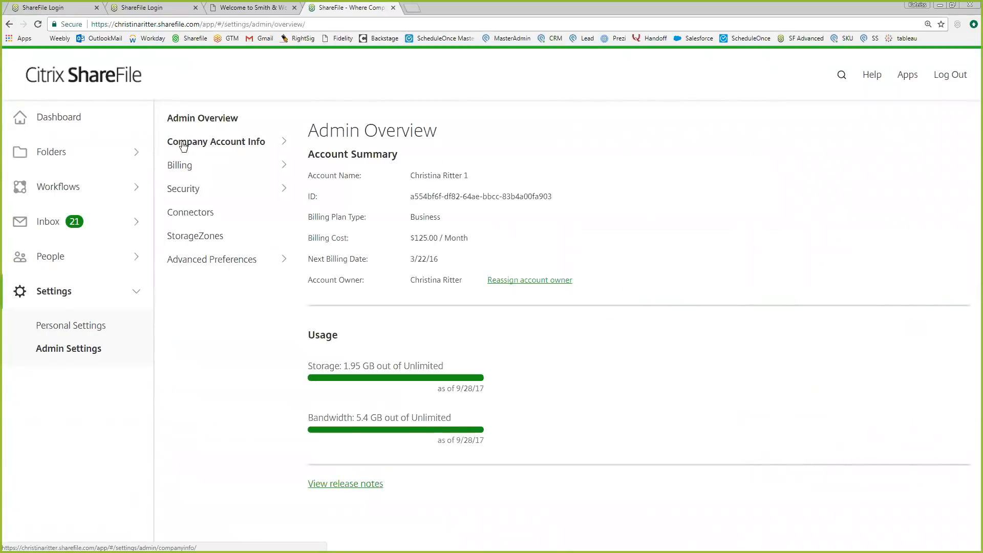
{"action": "left_click", "coordinate": [207, 142]}
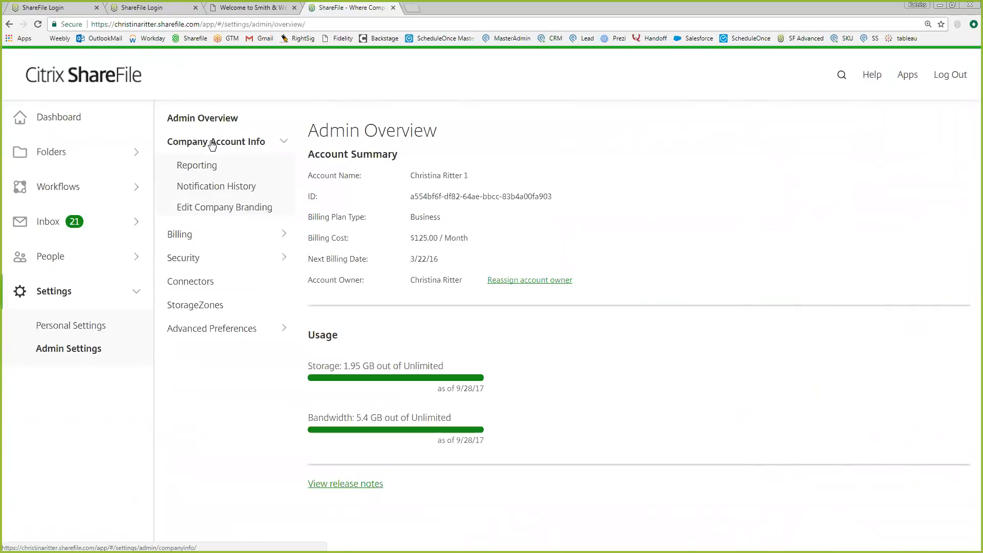
{"action": "left_click", "coordinate": [223, 208]}
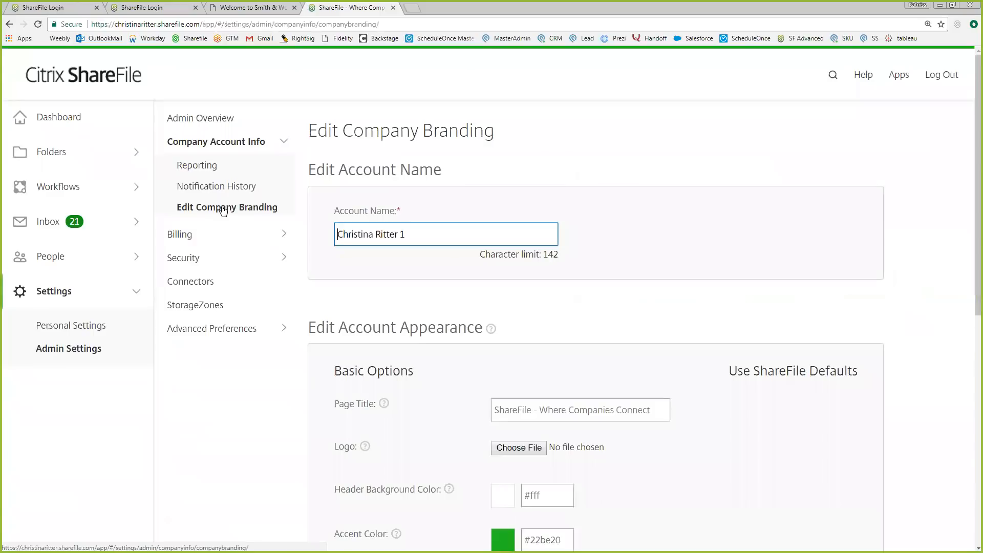
Show the advanced appearance options for the account and examine the Header Options and Login Page Options, including logo, colors, background image and page text
{"action": "scroll", "coordinate": [480, 314], "scroll_direction": "down", "scroll_amount": 3}
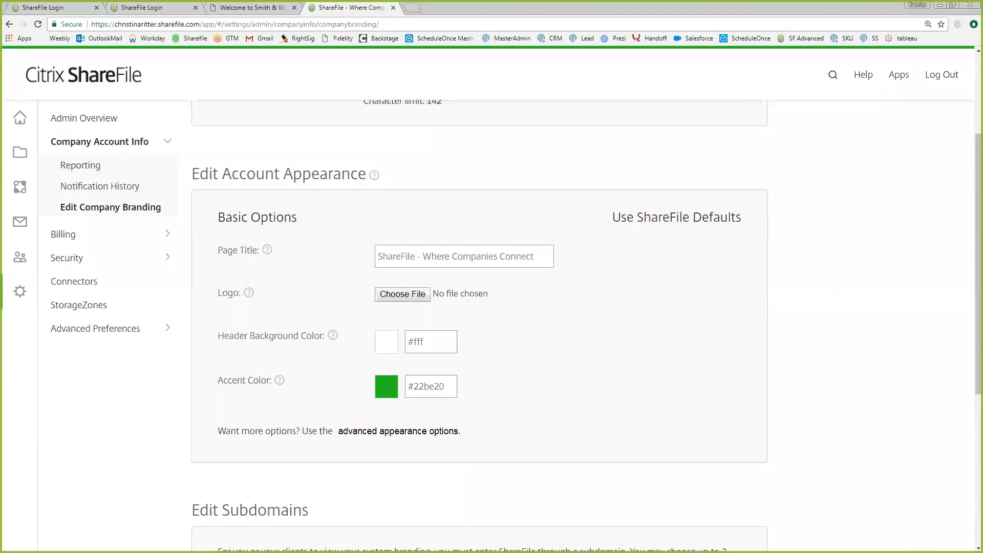
{"action": "left_click", "coordinate": [399, 431]}
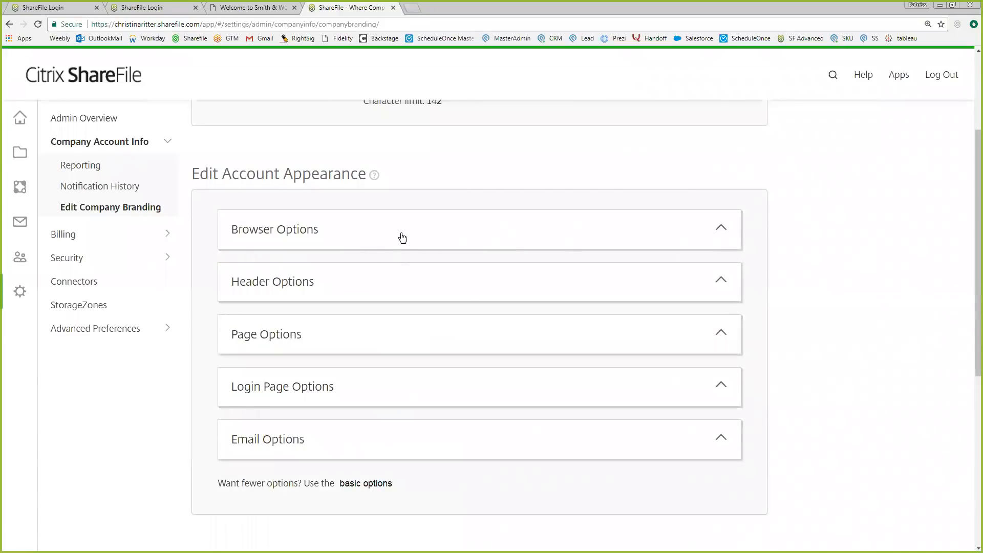
{"action": "left_click", "coordinate": [369, 291]}
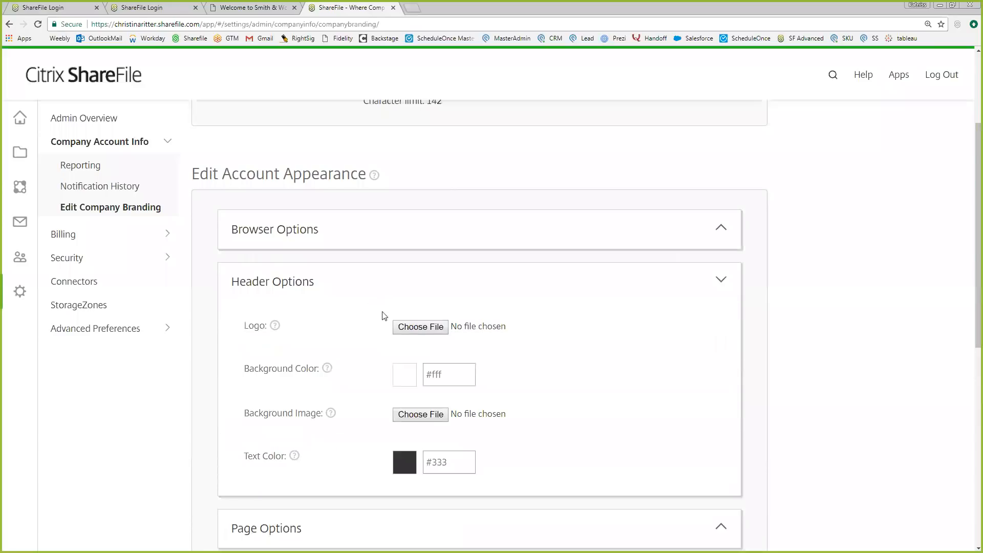
{"action": "scroll", "coordinate": [383, 317], "scroll_direction": "down", "scroll_amount": 3}
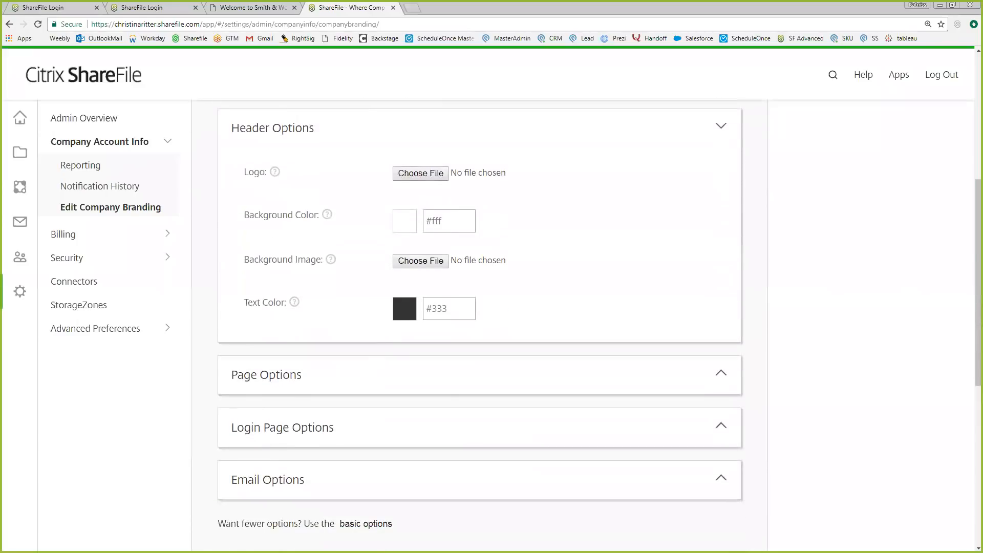
{"action": "left_click", "coordinate": [369, 428]}
{"action": "scroll", "coordinate": [369, 428], "scroll_direction": "down", "scroll_amount": 3}
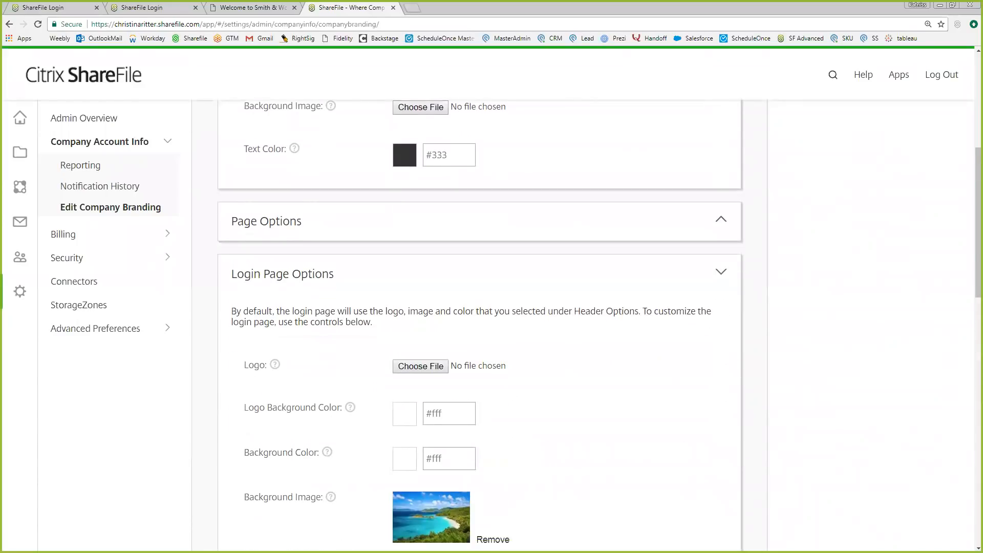
{"action": "scroll", "coordinate": [480, 322], "scroll_direction": "down", "scroll_amount": 1}
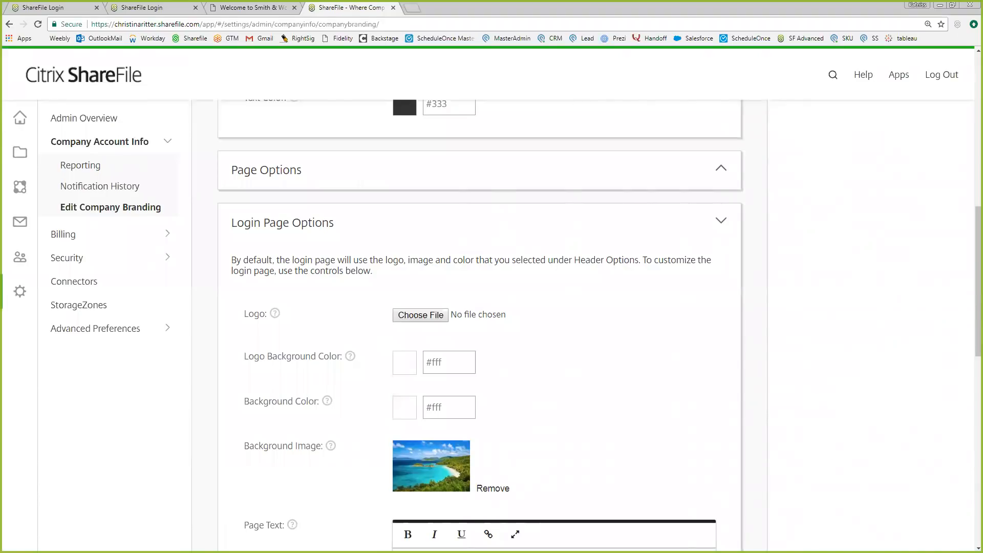
{"action": "scroll", "coordinate": [522, 378], "scroll_direction": "down", "scroll_amount": 1}
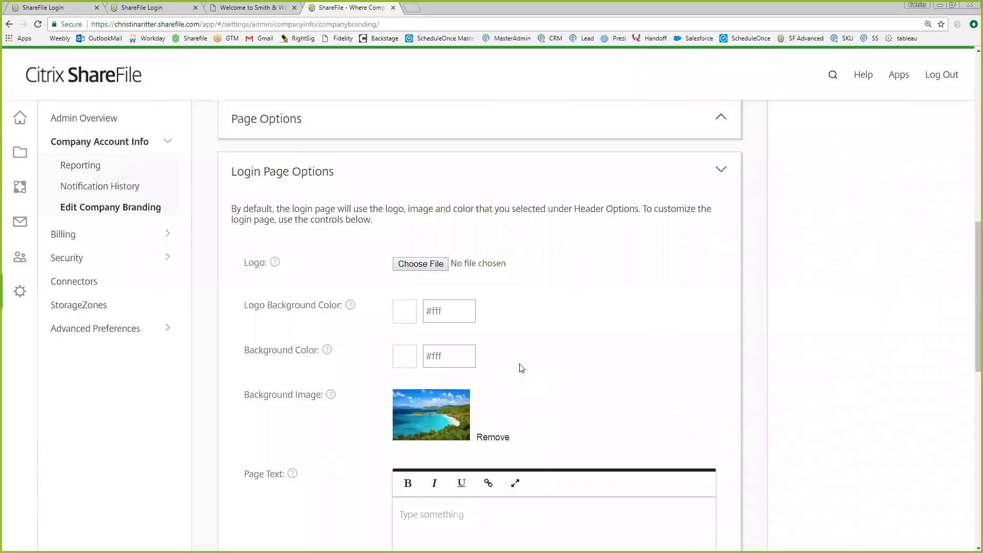
{"action": "scroll", "coordinate": [521, 368], "scroll_direction": "down", "scroll_amount": 1}
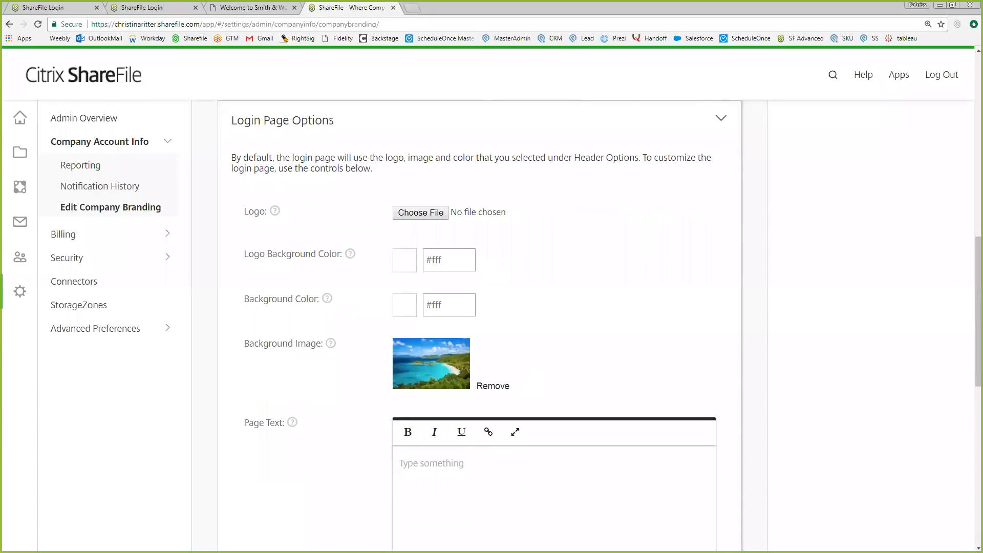
Return to the dashboard and view the ShareFile apps available for Windows
{"action": "left_click", "coordinate": [21, 118]}
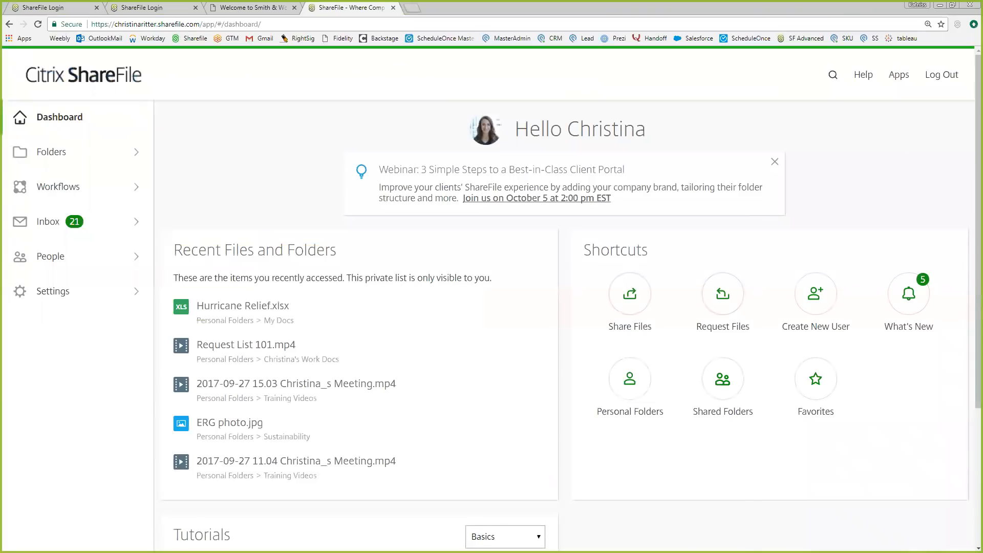
{"action": "left_click", "coordinate": [899, 74]}
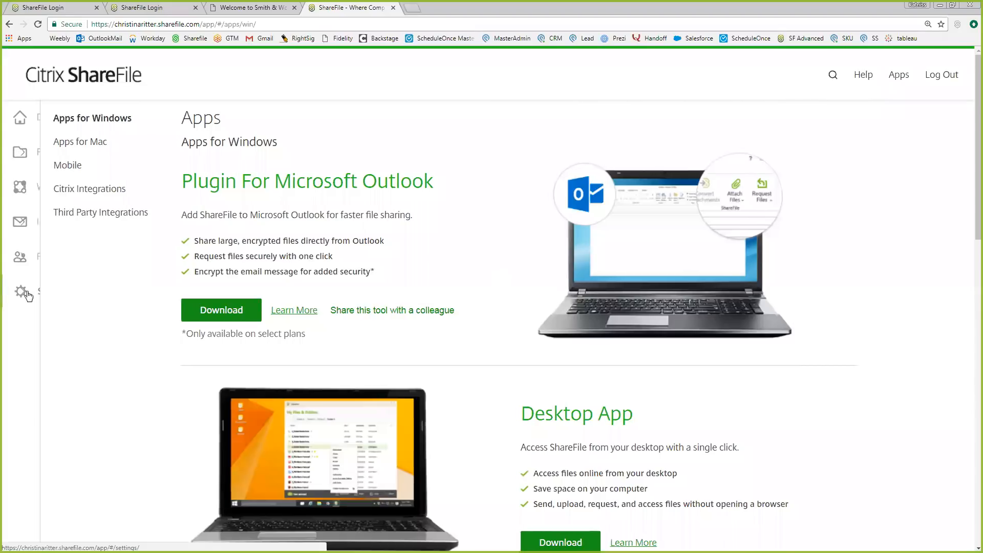
Open Enable ShareFile Tools in the admin's advanced preferences and examine the Sync, Drive Mapper, SFCLI and Outlook Plug-in settings
{"action": "left_click", "coordinate": [56, 295]}
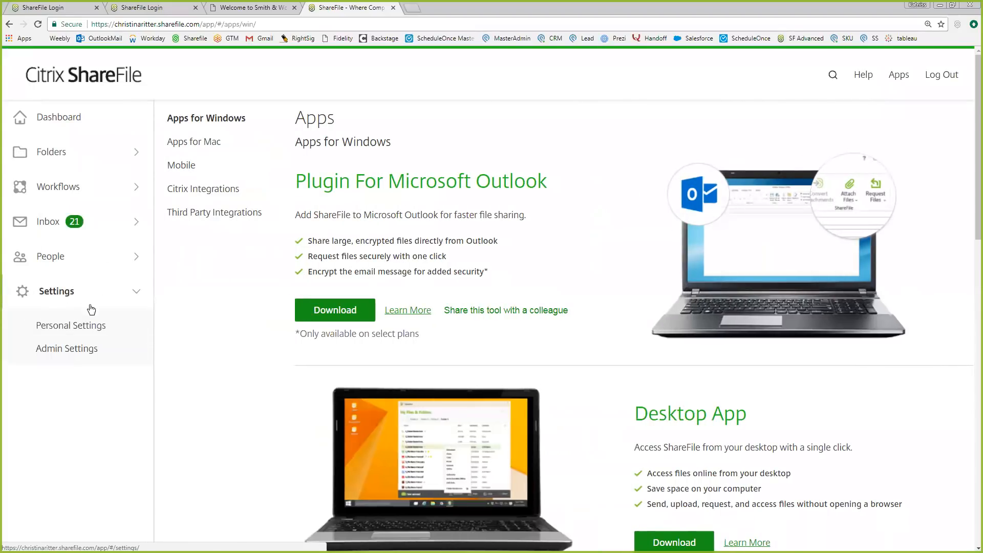
{"action": "left_click", "coordinate": [71, 353]}
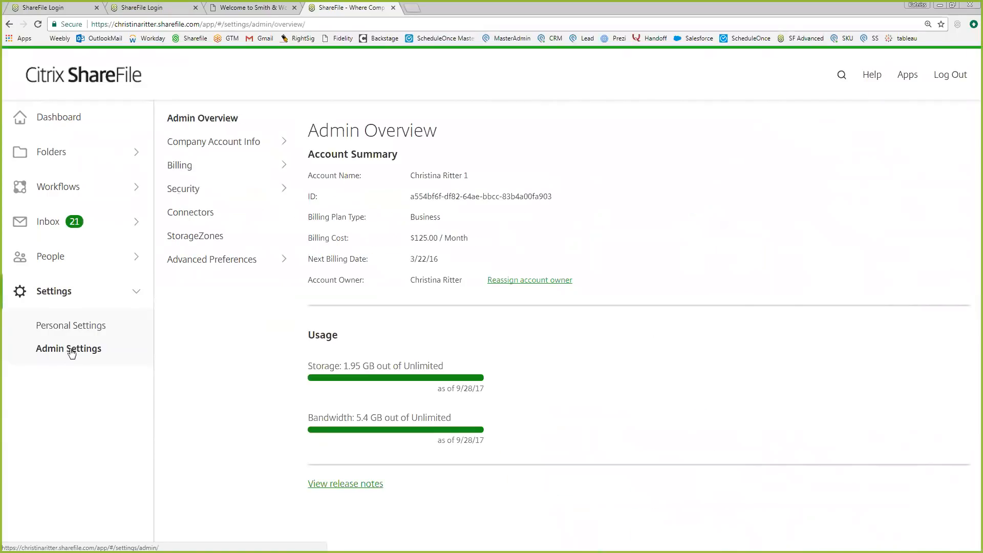
{"action": "left_click", "coordinate": [191, 262]}
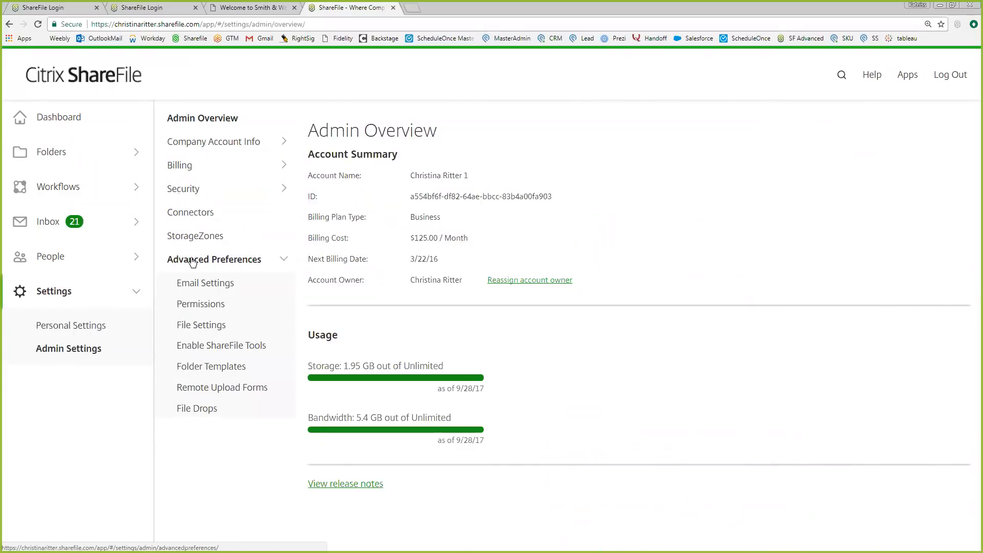
{"action": "left_click", "coordinate": [244, 347]}
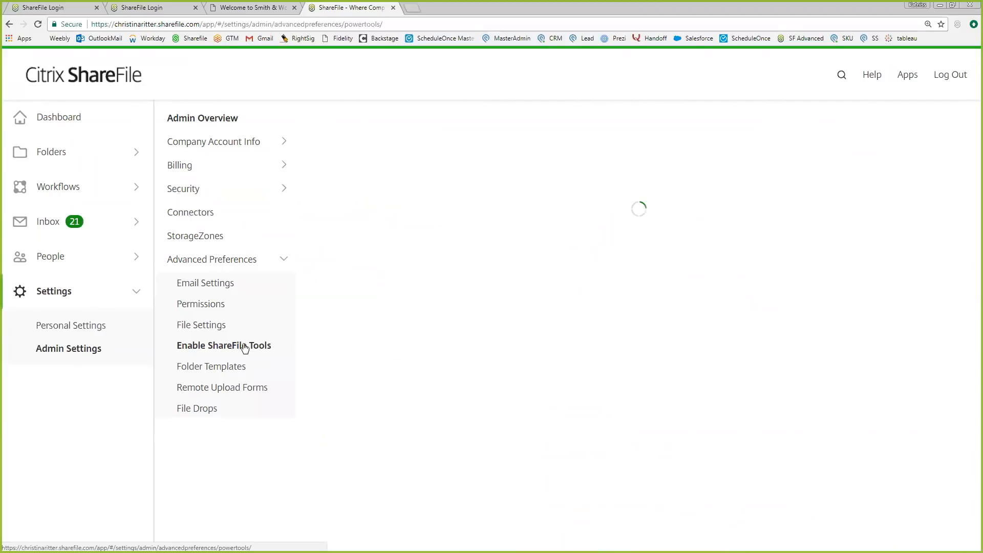
{"action": "scroll", "coordinate": [304, 295], "scroll_direction": "down", "scroll_amount": 2}
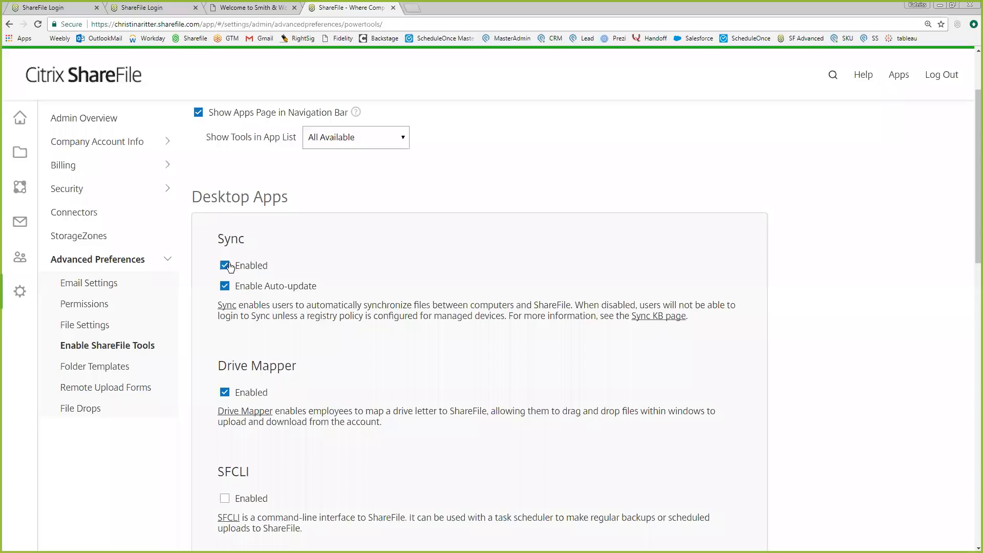
{"action": "scroll", "coordinate": [398, 348], "scroll_direction": "down", "scroll_amount": 1}
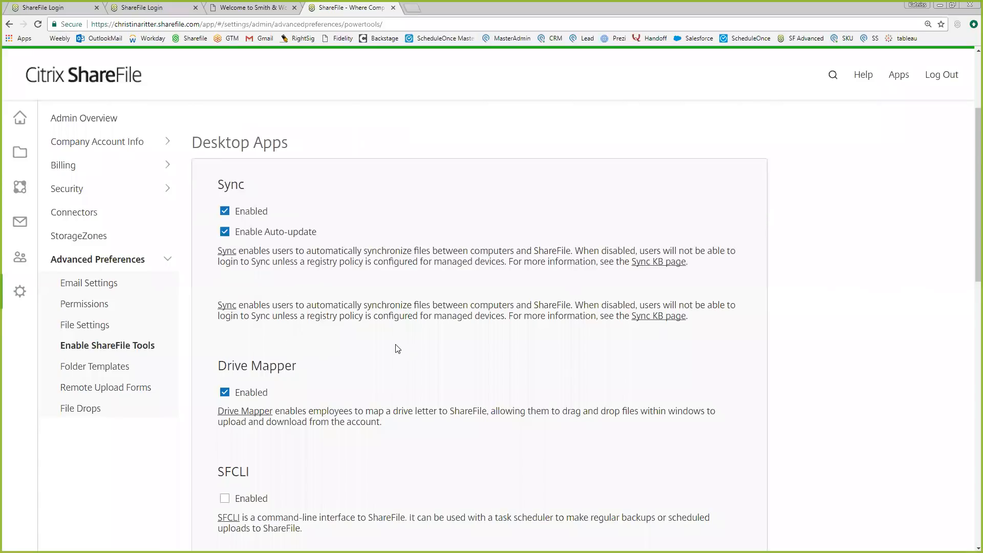
{"action": "scroll", "coordinate": [397, 347], "scroll_direction": "down", "scroll_amount": 5}
{"action": "scroll", "coordinate": [216, 211], "scroll_direction": "up", "scroll_amount": 3}
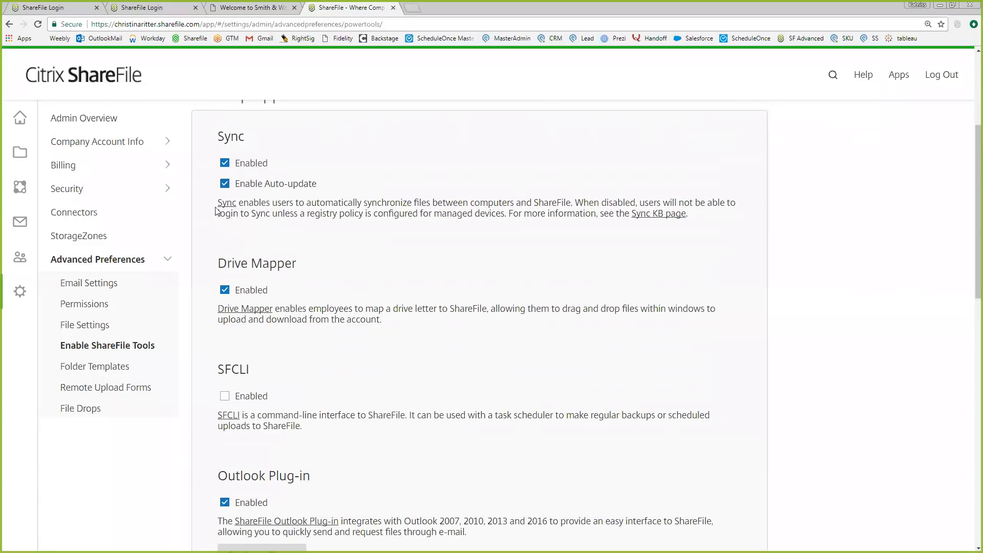
{"action": "scroll", "coordinate": [271, 196], "scroll_direction": "down", "scroll_amount": 1}
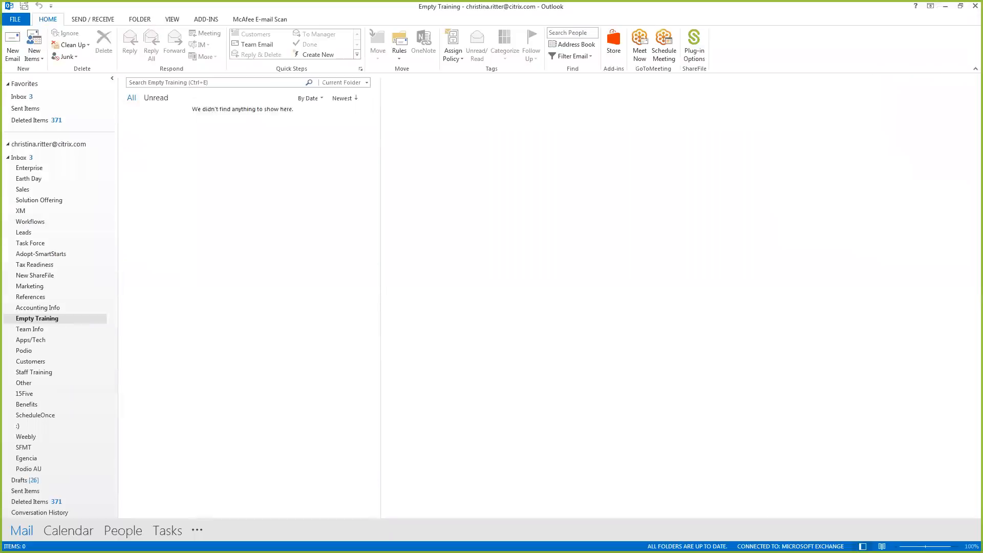
Switch to Outlook and, in the ShareFile plug-in's Attaching Files settings, select Sign in as the requirement for recipients
{"action": "left_click", "coordinate": [695, 46]}
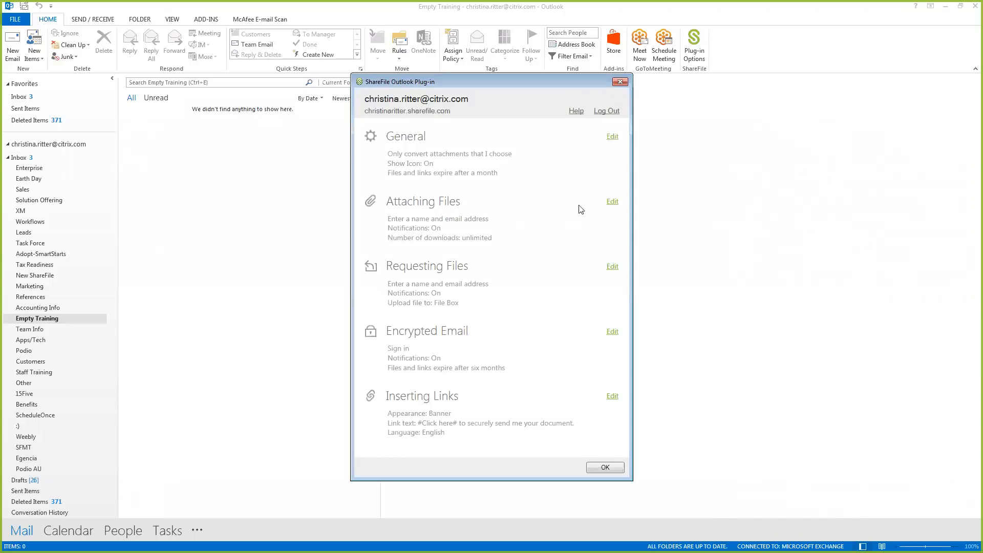
{"action": "left_click", "coordinate": [611, 202]}
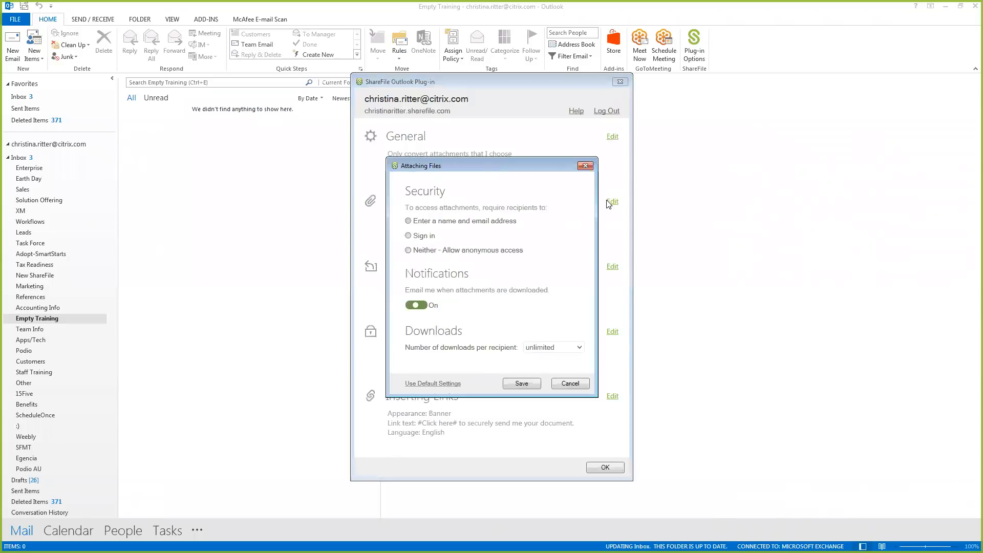
{"action": "left_click", "coordinate": [409, 237]}
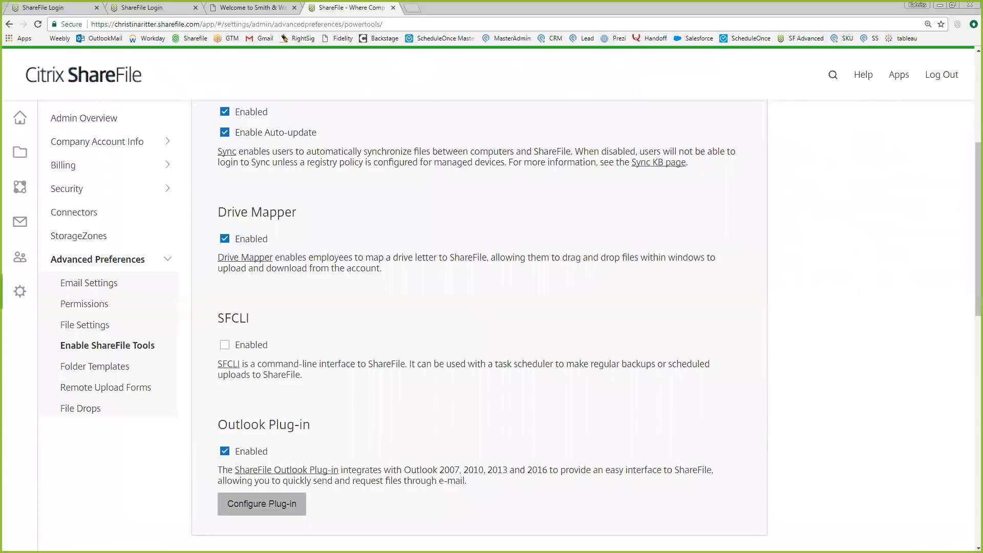
Back in ShareFile's Outlook Plug-in configuration, lock the attachment policy against user changes, set and lock the expiration at A Week, and save
{"action": "left_click", "coordinate": [262, 504]}
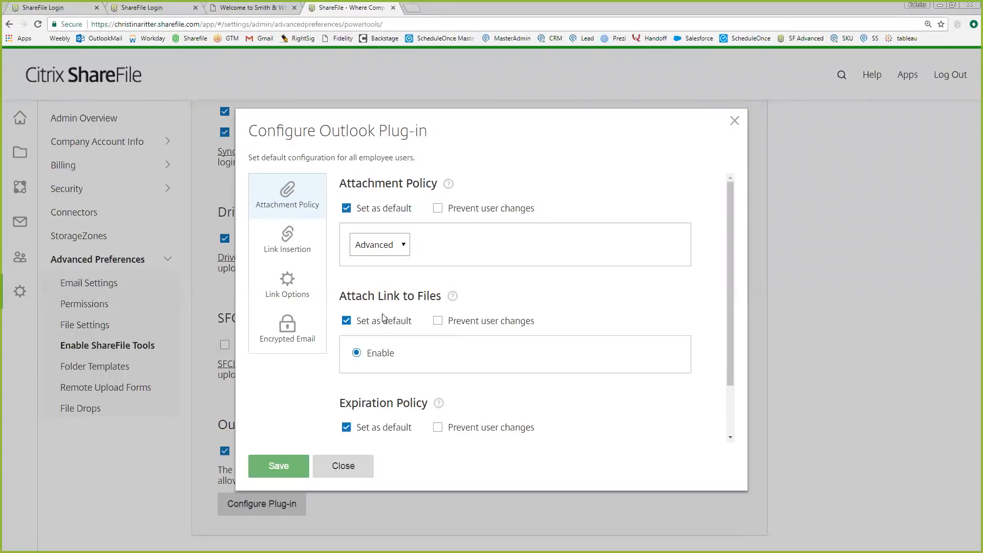
{"action": "left_click", "coordinate": [438, 209]}
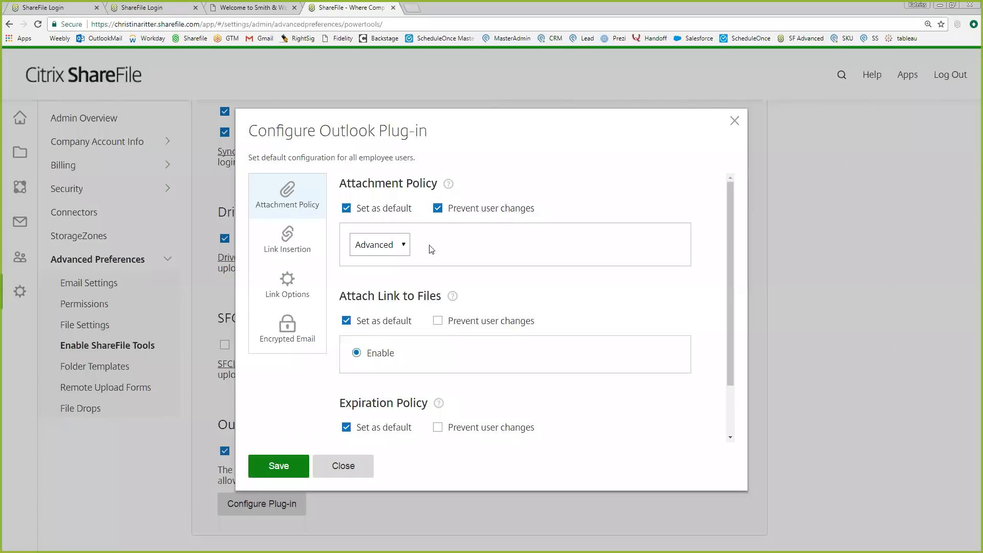
{"action": "scroll", "coordinate": [428, 287], "scroll_direction": "down", "scroll_amount": 1}
{"action": "left_click", "coordinate": [499, 401]}
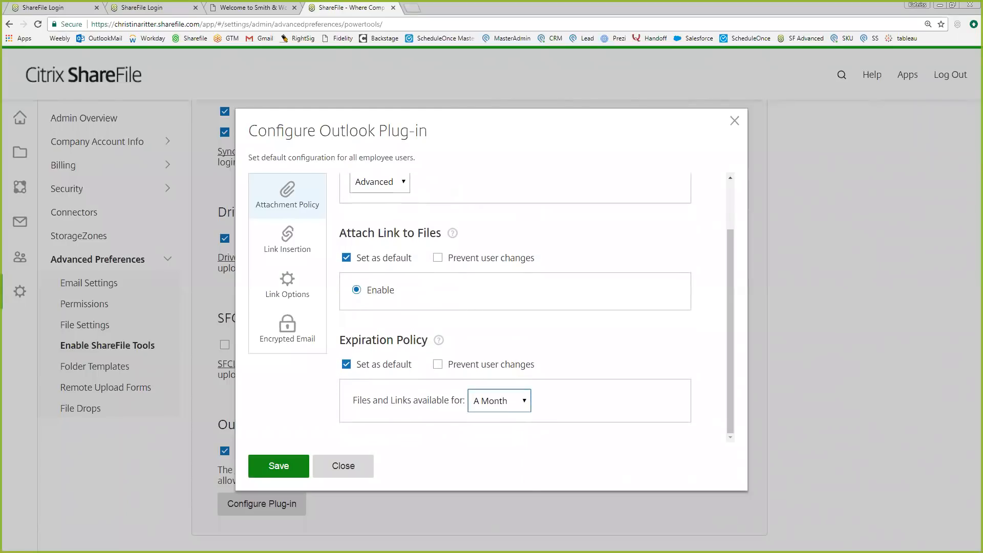
{"action": "left_click", "coordinate": [491, 430]}
{"action": "left_click", "coordinate": [438, 365]}
{"action": "left_click", "coordinate": [279, 466]}
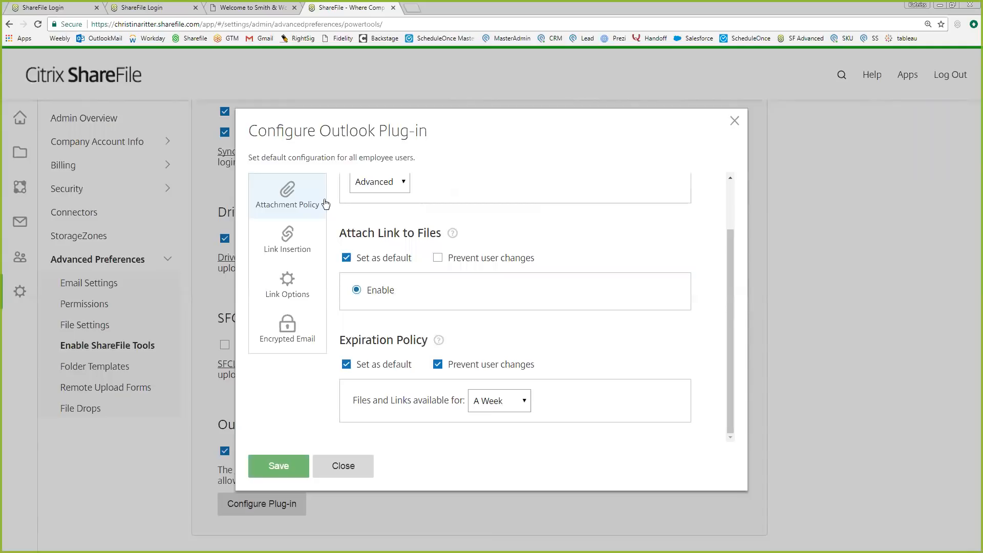
Review the Link Insertion and Link Options settings, including the Download Info Level choices, and close the plug-in configuration without saving
{"action": "left_click", "coordinate": [289, 248]}
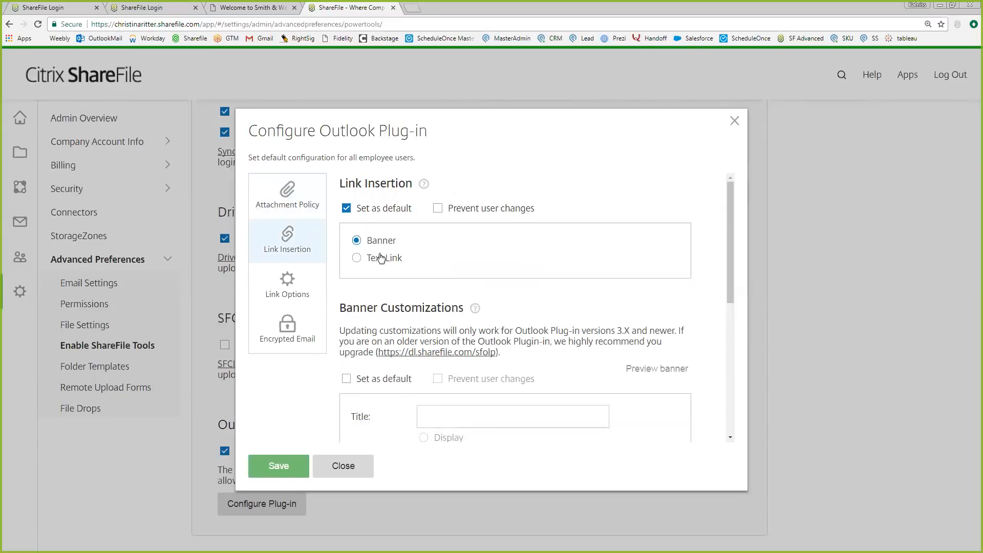
{"action": "left_click", "coordinate": [287, 283]}
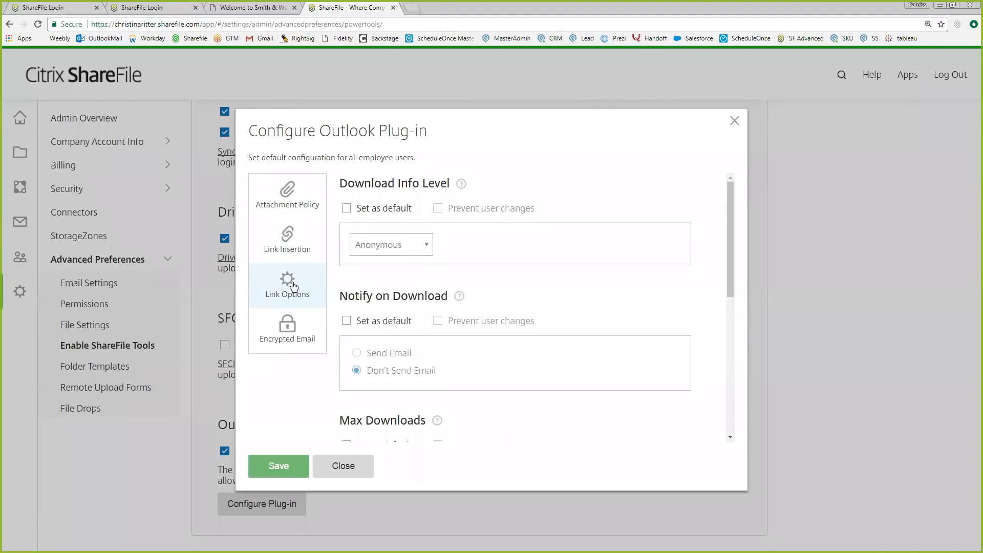
{"action": "left_click", "coordinate": [347, 208]}
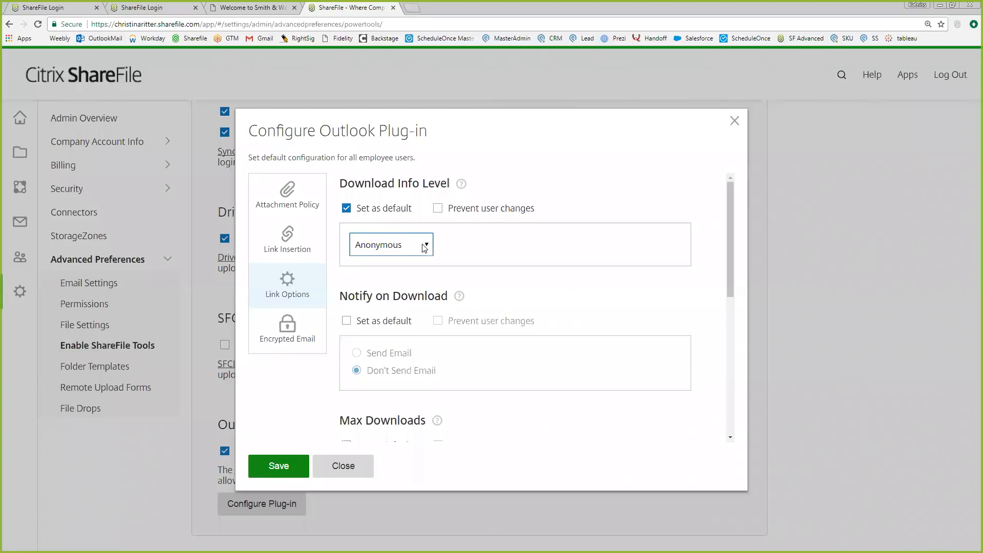
{"action": "left_click", "coordinate": [427, 248]}
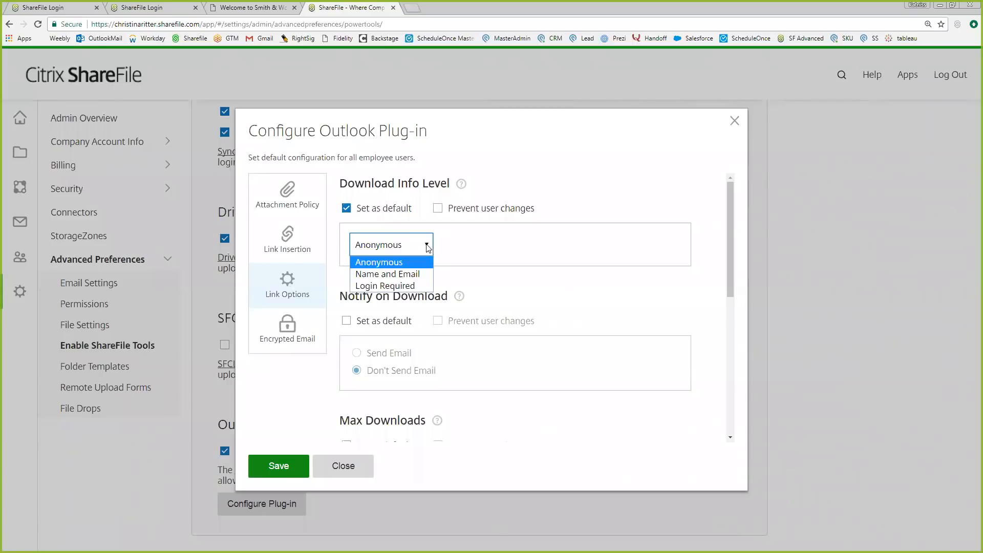
{"action": "left_click", "coordinate": [428, 249]}
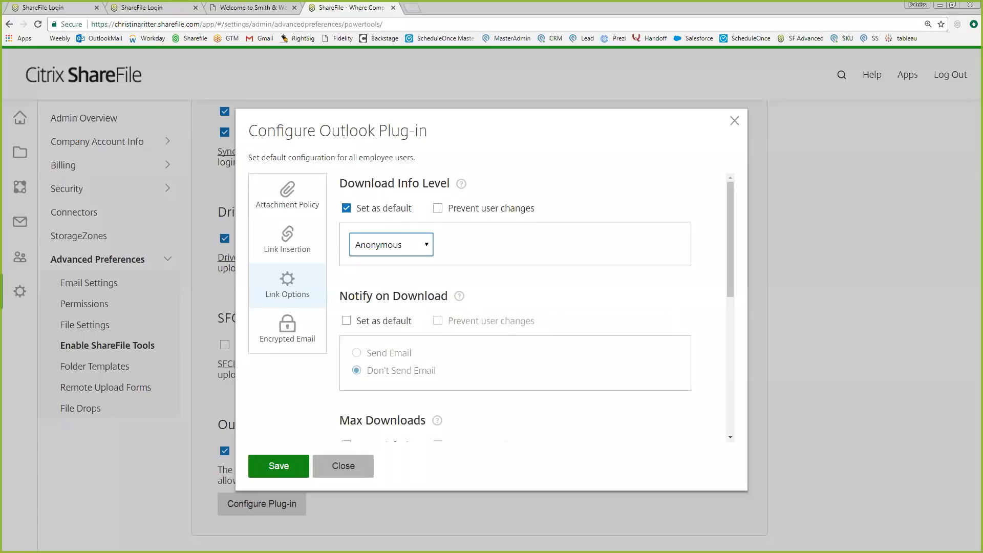
{"action": "left_click", "coordinate": [343, 466]}
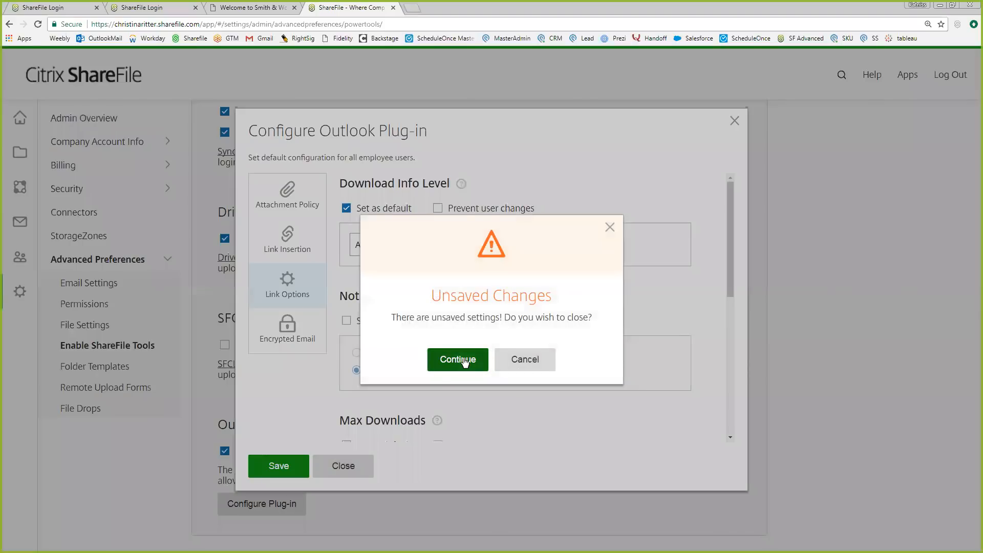
{"action": "left_click", "coordinate": [465, 363]}
{"action": "mouse_move", "coordinate": [24, 296]}
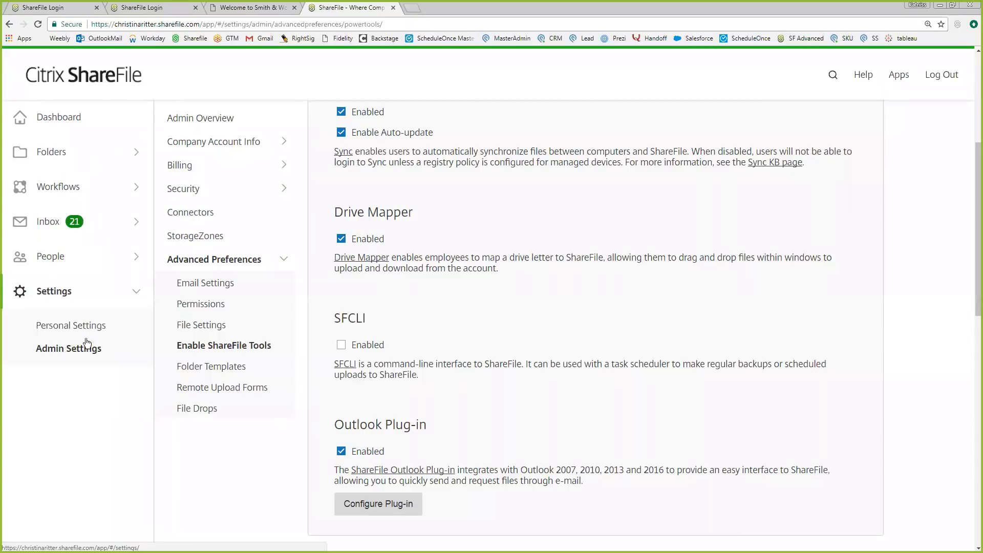
{"action": "left_click", "coordinate": [261, 347]}
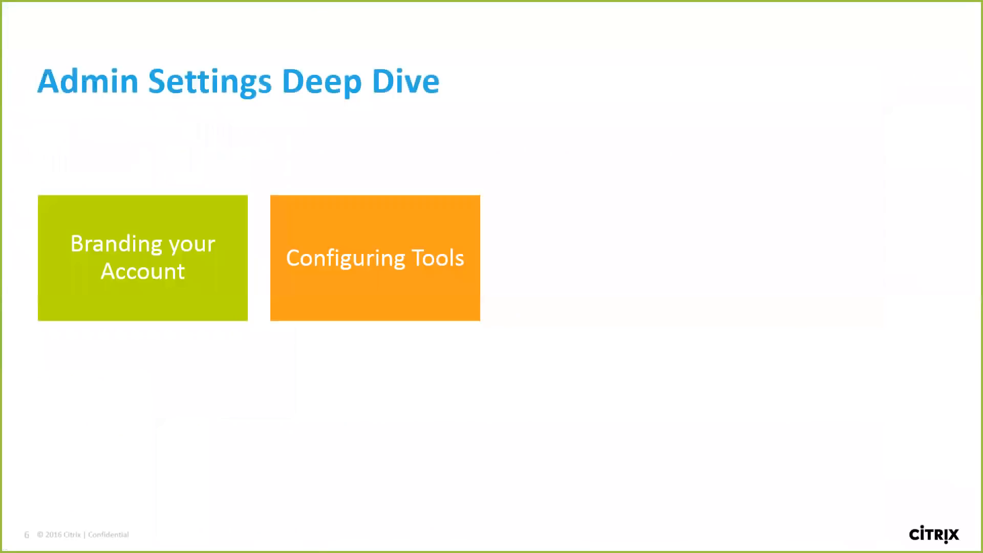
{"action": "key", "text": "Right"}
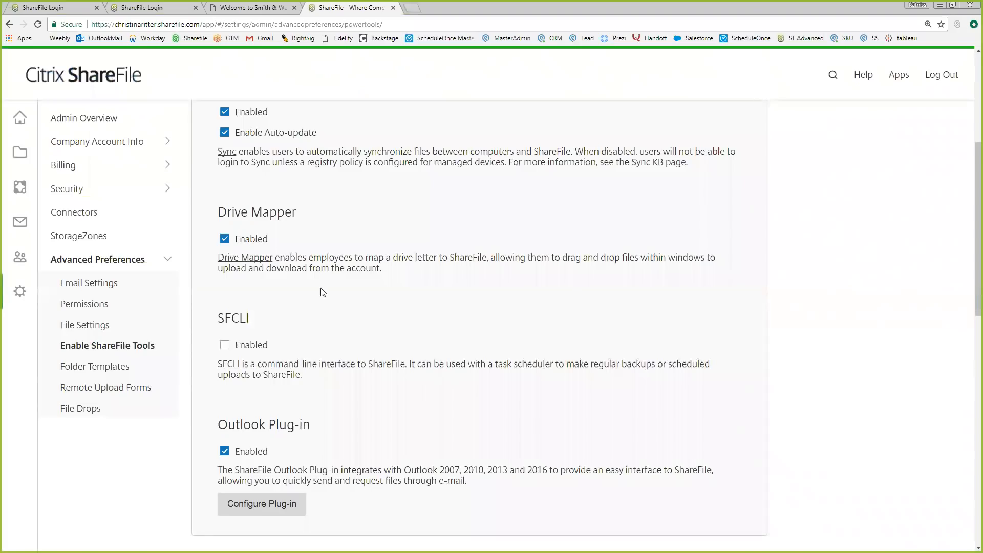
Open Password Requirements in the admin security settings and examine the length, character, expiry and reuse rules and their summary
{"action": "scroll", "coordinate": [121, 213], "scroll_direction": "up", "scroll_amount": 1}
{"action": "left_click", "coordinate": [89, 191]}
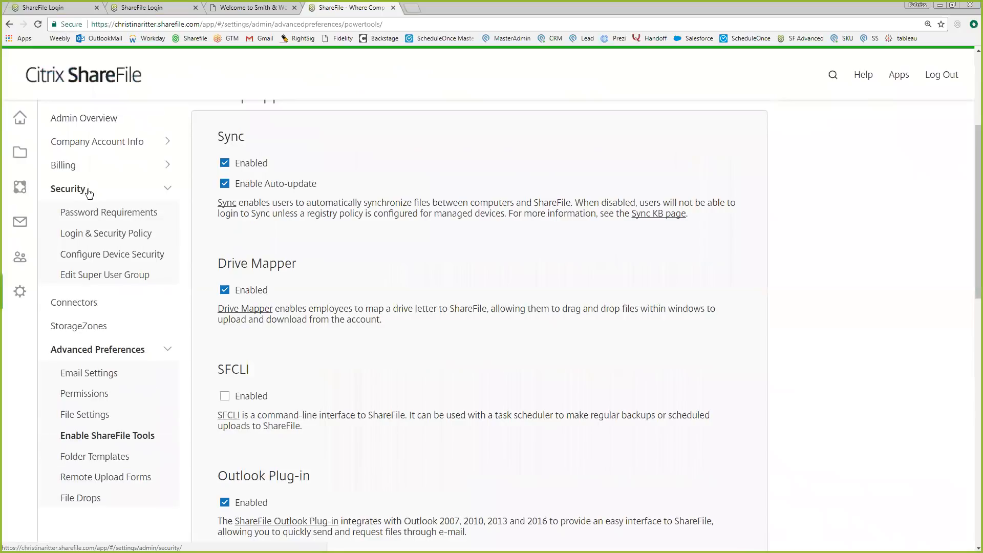
{"action": "scroll", "coordinate": [87, 192], "scroll_direction": "up", "scroll_amount": 1}
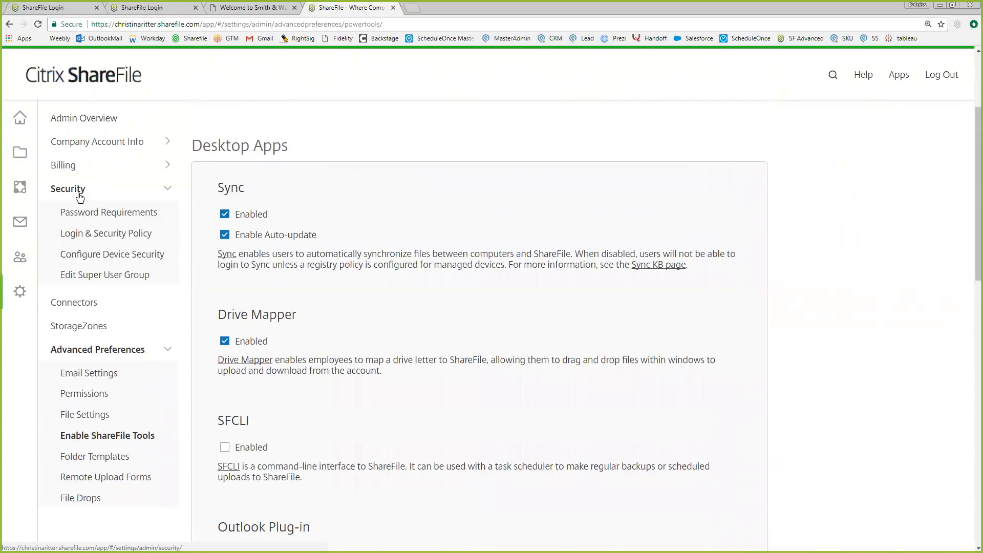
{"action": "left_click", "coordinate": [85, 214]}
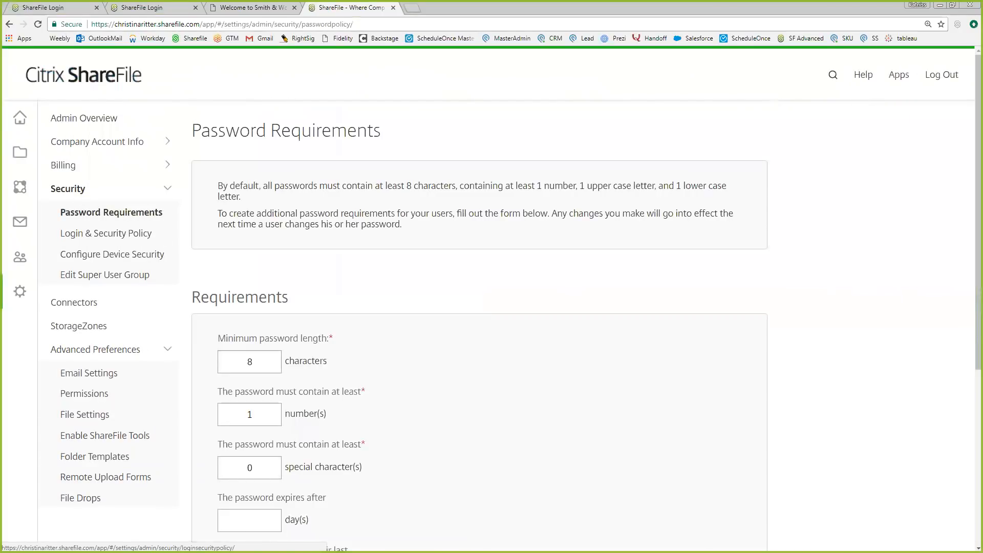
{"action": "scroll", "coordinate": [479, 328], "scroll_direction": "down", "scroll_amount": 1}
{"action": "scroll", "coordinate": [389, 358], "scroll_direction": "down", "scroll_amount": 1}
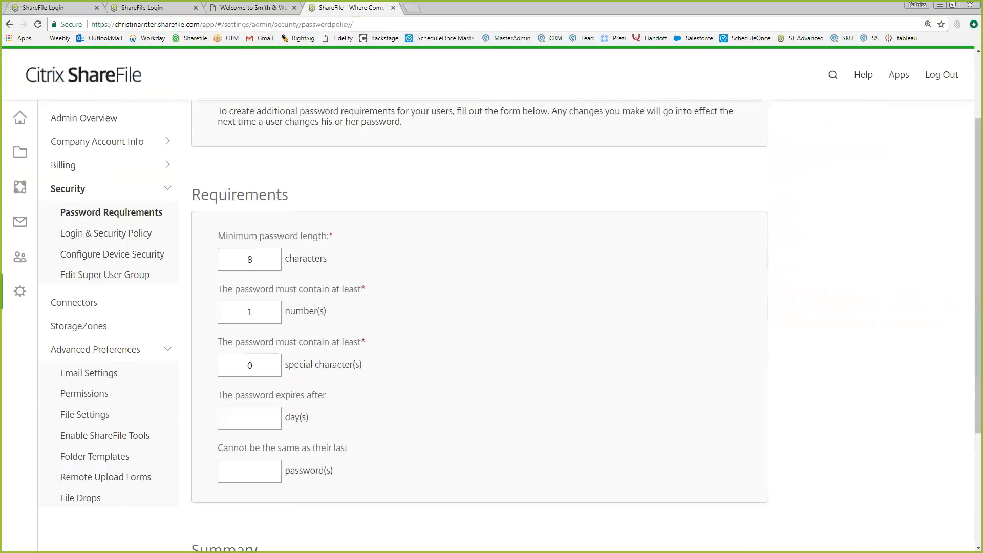
{"action": "scroll", "coordinate": [317, 367], "scroll_direction": "down", "scroll_amount": 1}
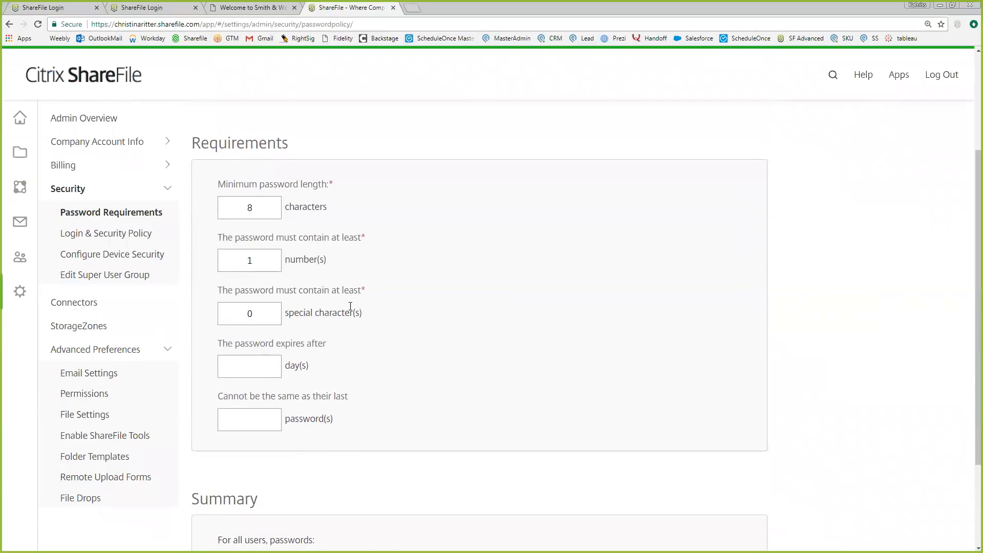
{"action": "scroll", "coordinate": [351, 307], "scroll_direction": "down", "scroll_amount": 2}
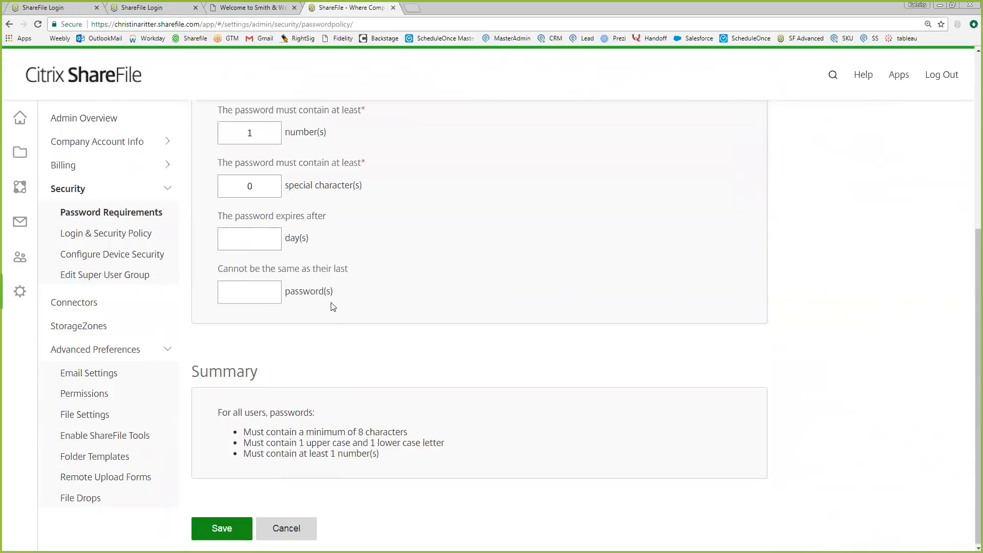
Open the Login & Security Policy and examine two-step verification, account lock-out, terms and conditions, and IP restrictions
{"action": "left_click", "coordinate": [129, 234]}
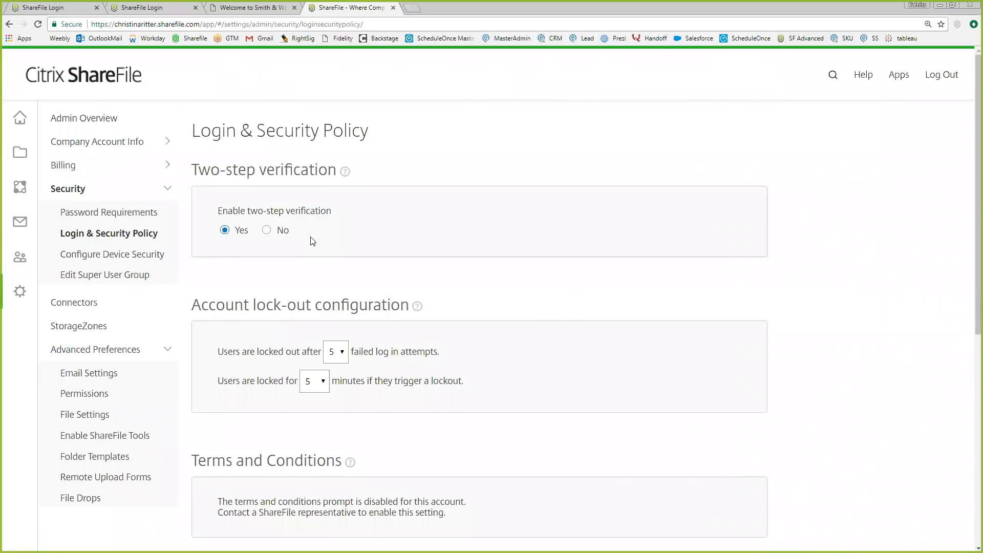
{"action": "scroll", "coordinate": [405, 359], "scroll_direction": "down", "scroll_amount": 1}
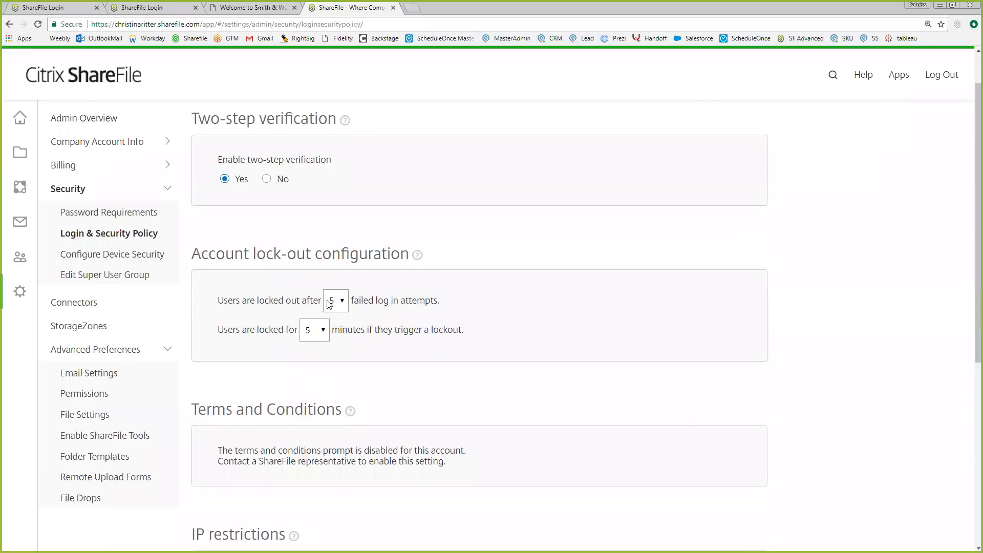
{"action": "scroll", "coordinate": [384, 355], "scroll_direction": "down", "scroll_amount": 3}
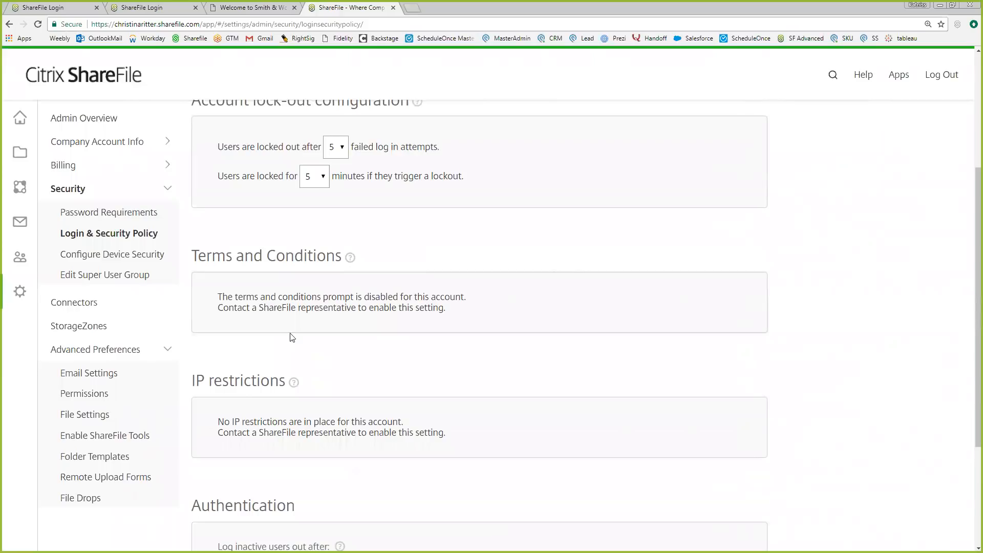
{"action": "scroll", "coordinate": [344, 281], "scroll_direction": "down", "scroll_amount": 3}
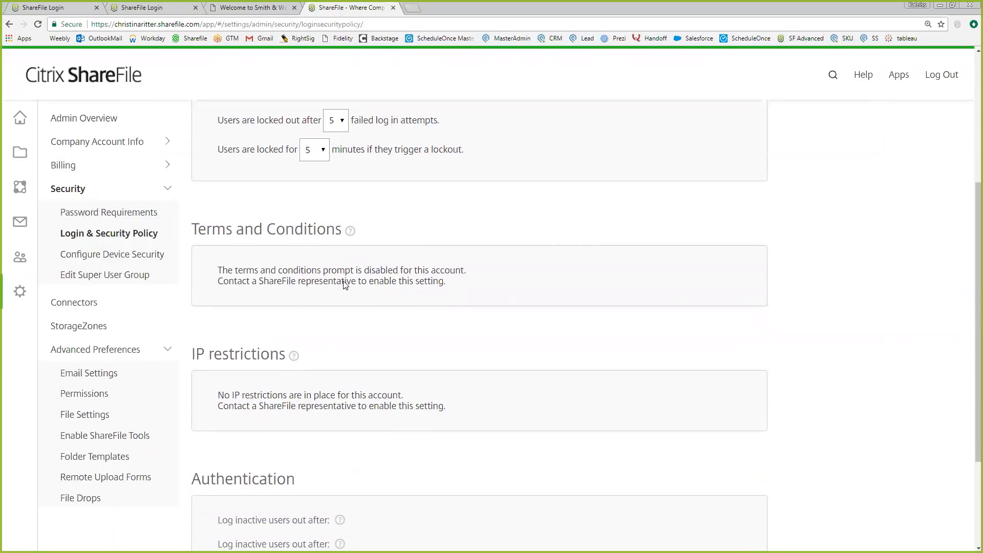
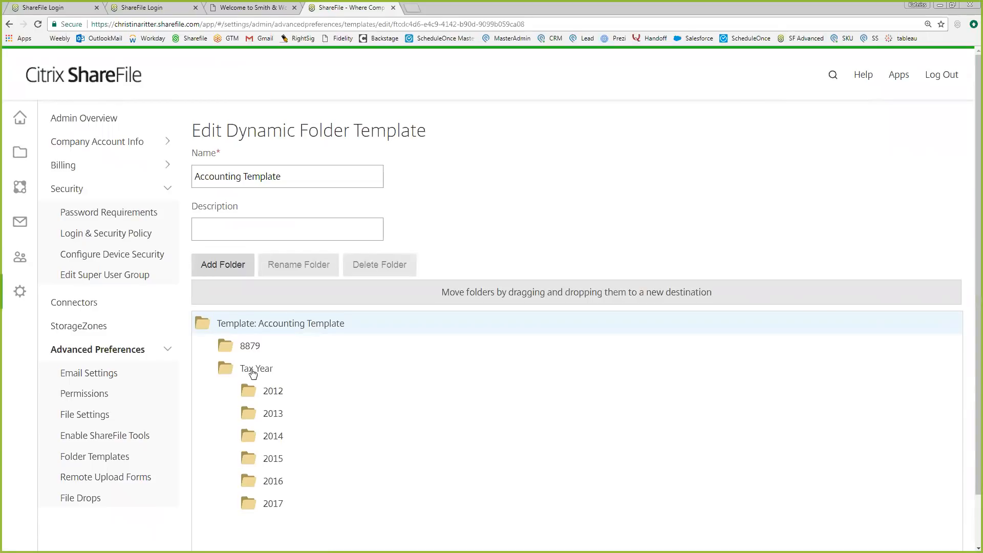
Examine the folder structures of the Accounting Template and Criminal Law Cases templates, leaving each without changes
{"action": "scroll", "coordinate": [577, 327], "scroll_direction": "down", "scroll_amount": 1}
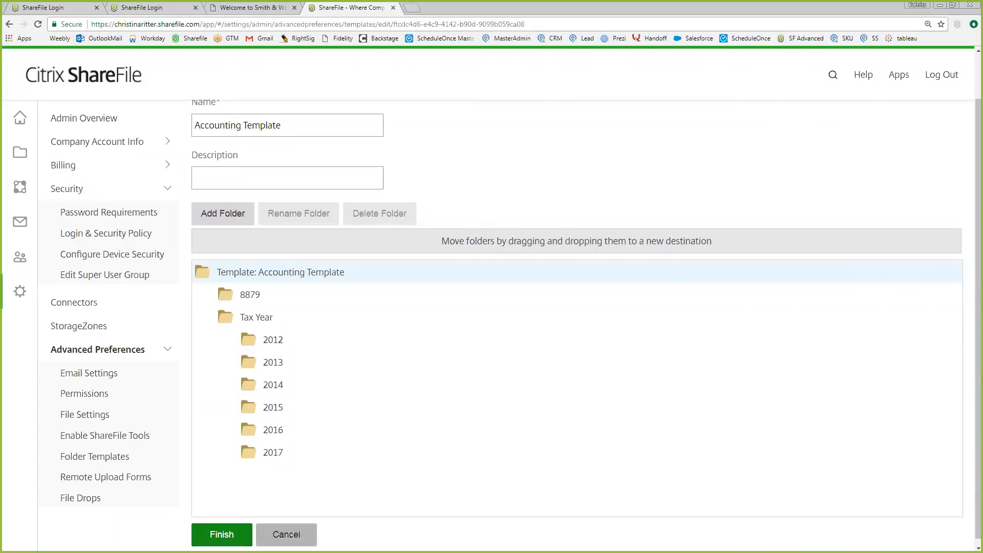
{"action": "left_click", "coordinate": [287, 534]}
{"action": "left_click", "coordinate": [240, 244]}
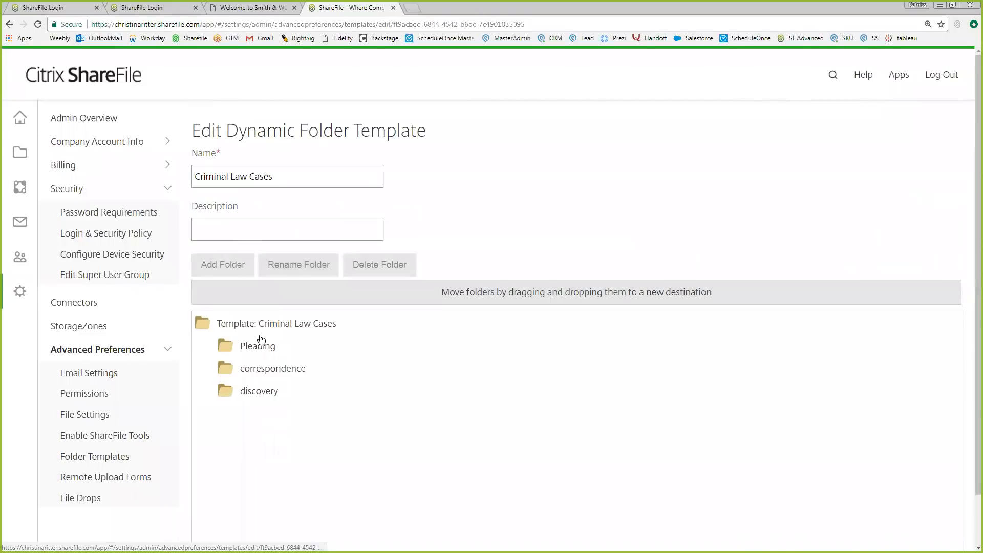
{"action": "left_click", "coordinate": [275, 329]}
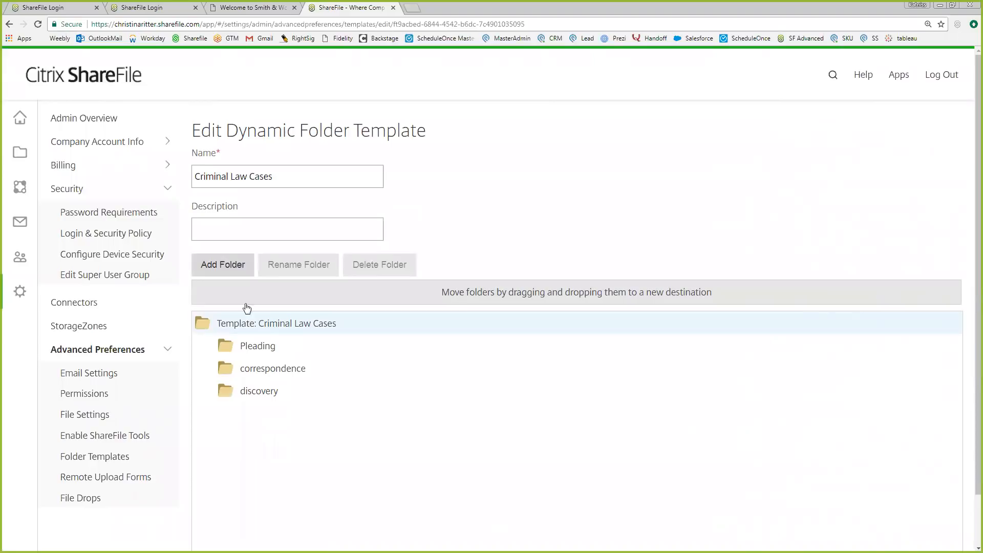
{"action": "scroll", "coordinate": [246, 308], "scroll_direction": "down", "scroll_amount": 2}
{"action": "left_click", "coordinate": [281, 527]}
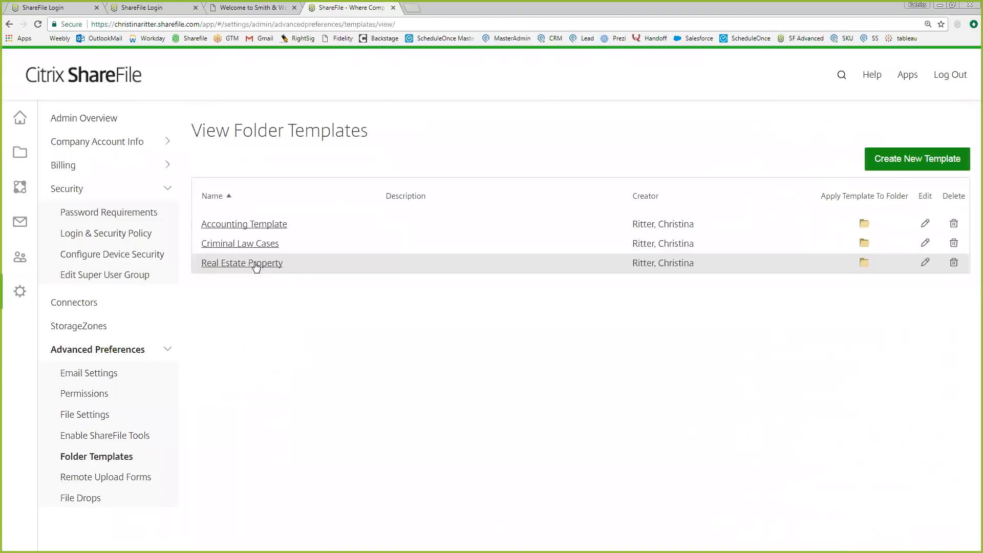
Open the Real Estate Property folder template, examine its folder structure, and return to the template list without changes
{"action": "left_click", "coordinate": [256, 264]}
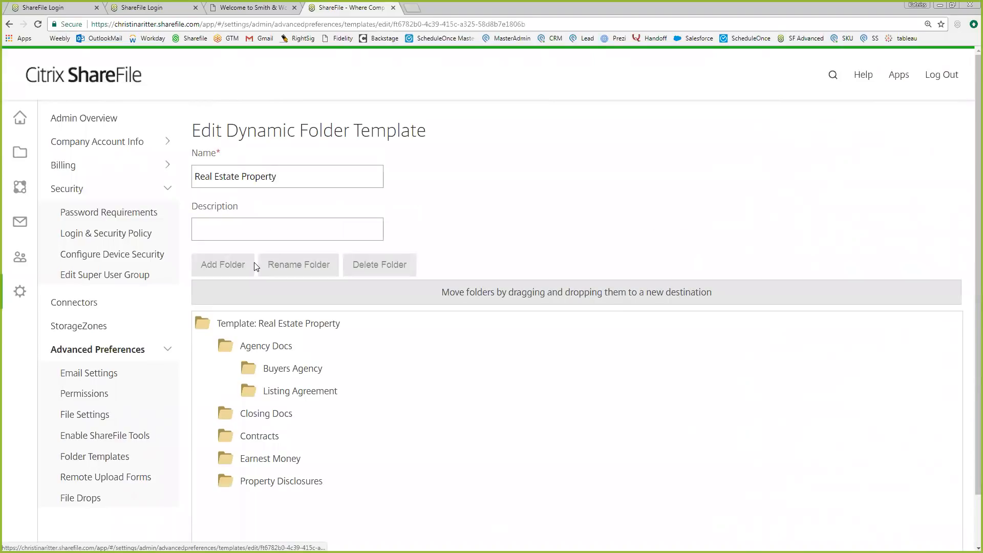
{"action": "left_click", "coordinate": [320, 324]}
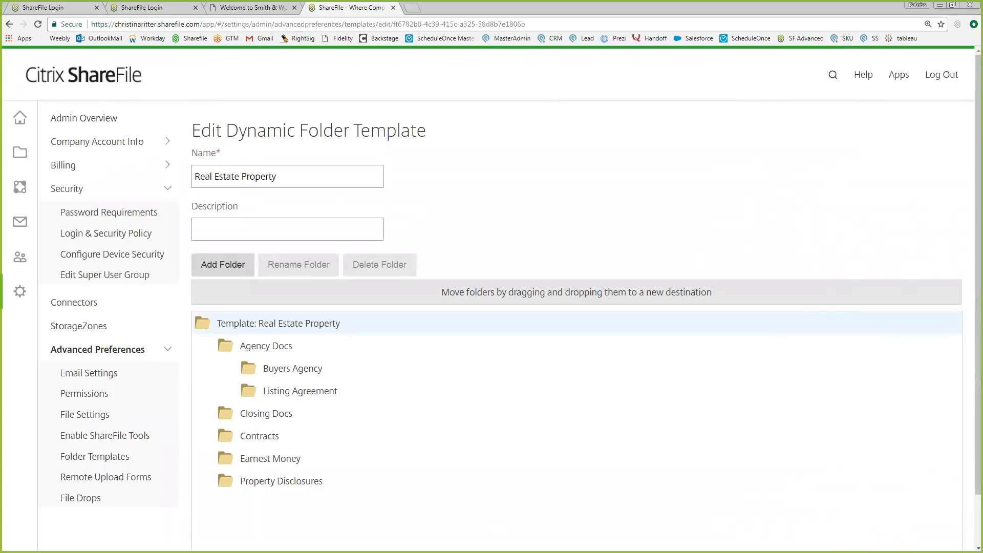
{"action": "scroll", "coordinate": [308, 381], "scroll_direction": "down", "scroll_amount": 1}
{"action": "left_click", "coordinate": [286, 535]}
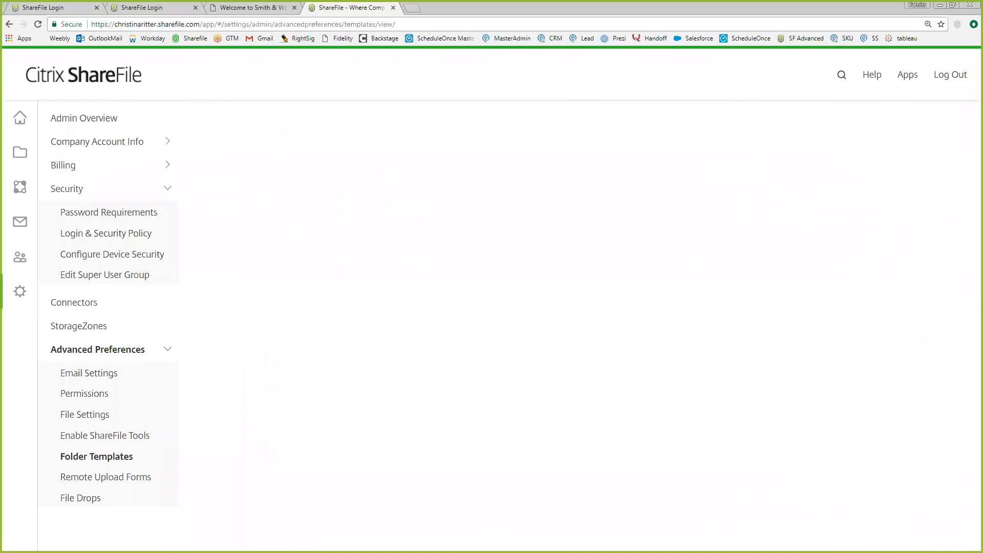
Create a new folder template named Test
{"action": "left_click", "coordinate": [917, 160]}
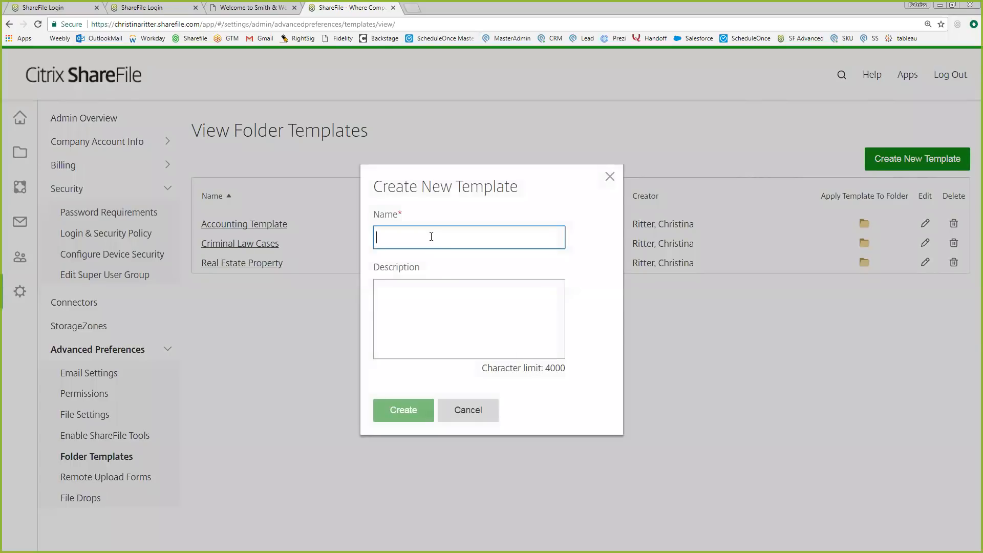
{"action": "type", "text": "Test"}
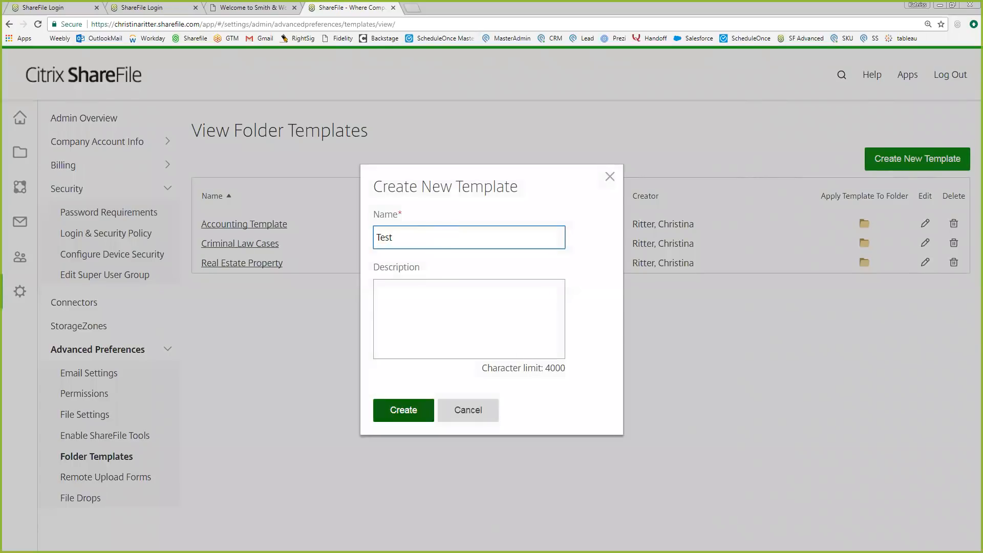
{"action": "left_click", "coordinate": [403, 410]}
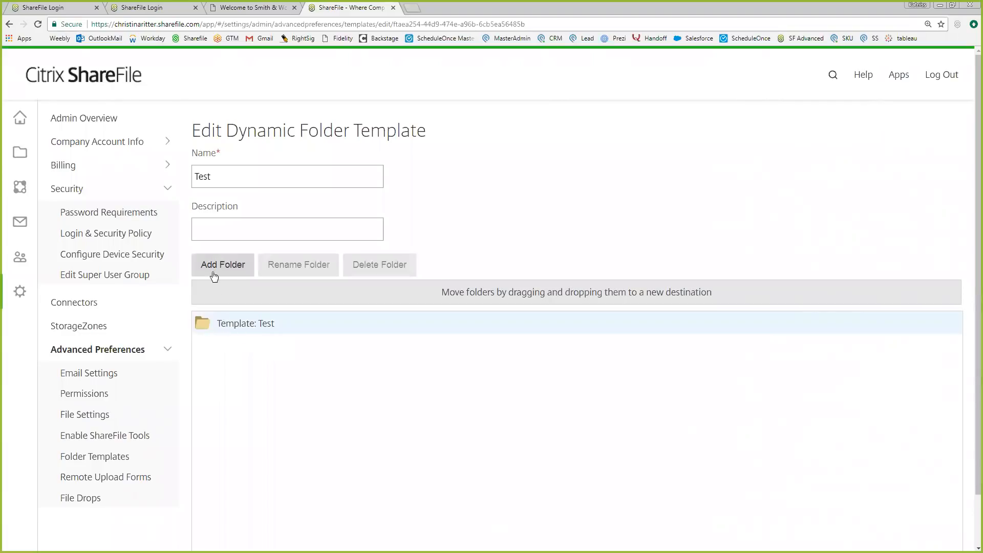
Add a folder named Q1 at the root of the Test template
{"action": "left_click", "coordinate": [231, 277]}
{"action": "key", "text": "BackSpace"}
{"action": "key", "text": "BackSpace"}
{"action": "key", "text": "BackSpace"}
{"action": "key", "text": "BackSpace"}
{"action": "key", "text": "BackSpace"}
{"action": "key", "text": "BackSpace"}
{"action": "key", "text": "BackSpace"}
{"action": "key", "text": "BackSpace"}
{"action": "key", "text": "BackSpace"}
{"action": "key", "text": "BackSpace"}
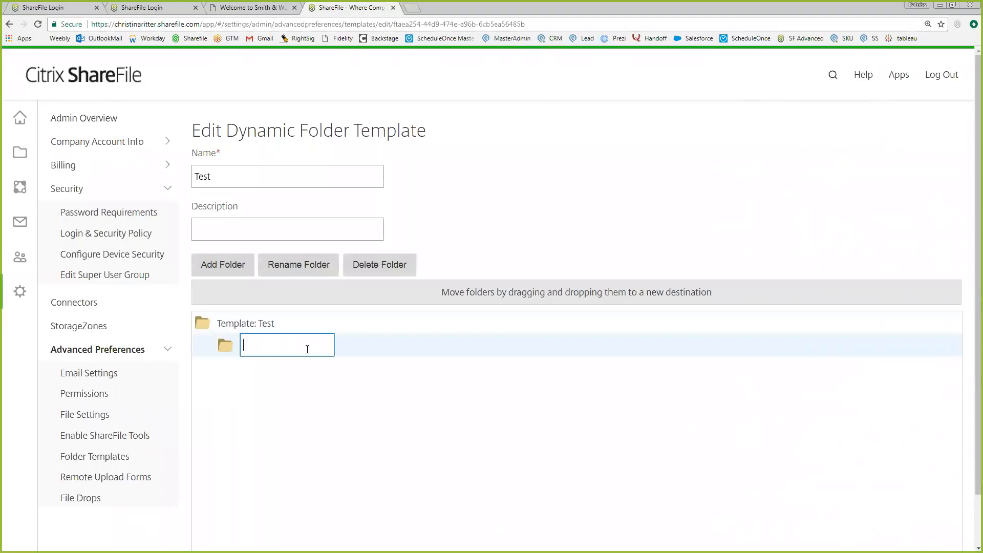
{"action": "type", "text": "Q!"}
{"action": "key", "text": "BackSpace"}
{"action": "type", "text": "1"}
{"action": "key", "text": "Return"}
Add a second folder named Q2 at the root of the Test template, alongside Q1
{"action": "left_click", "coordinate": [251, 325]}
{"action": "left_click", "coordinate": [233, 271]}
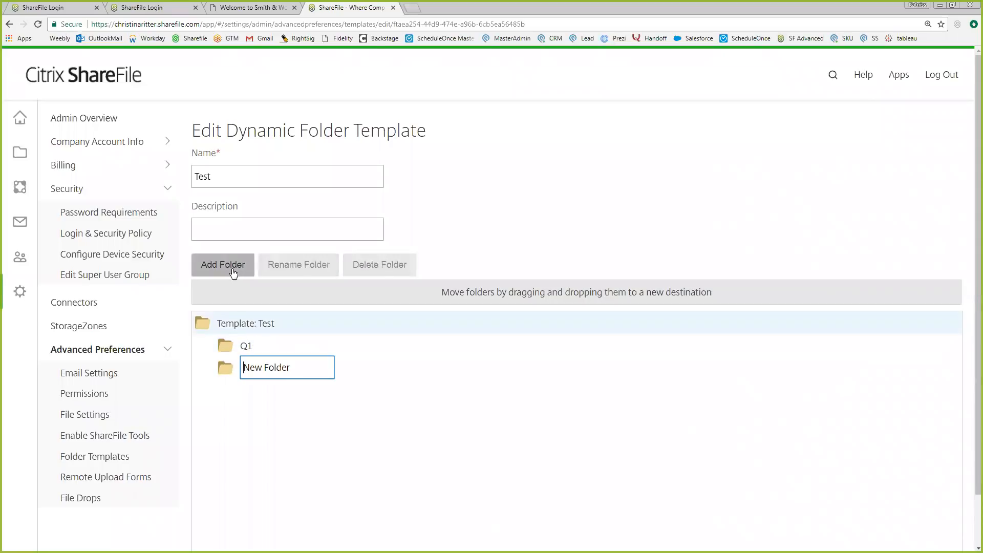
{"action": "left_click", "coordinate": [318, 367]}
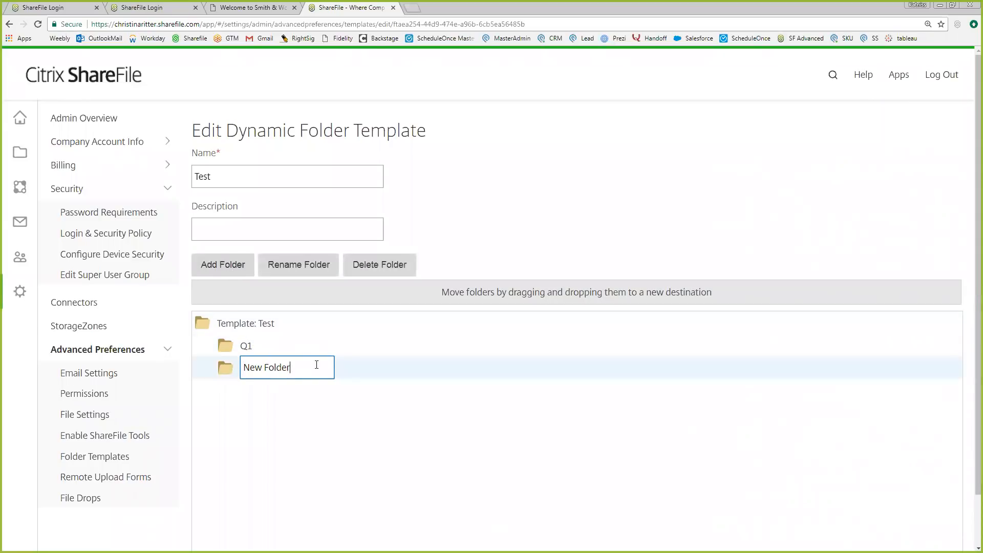
{"action": "key", "text": "BackSpace"}
{"action": "key", "text": "BackSpace"}
{"action": "key", "text": "BackSpace"}
{"action": "key", "text": "BackSpace"}
{"action": "key", "text": "BackSpace"}
{"action": "key", "text": "BackSpace"}
{"action": "key", "text": "BackSpace"}
{"action": "key", "text": "BackSpace"}
{"action": "key", "text": "BackSpace"}
{"action": "key", "text": "BackSpace"}
{"action": "type", "text": "Q2"}
{"action": "key", "text": "Return"}
Try to add a subfolder under Q2 in the Test template, and cancel the template edit
{"action": "left_click", "coordinate": [232, 275]}
{"action": "key", "text": "BackSpace"}
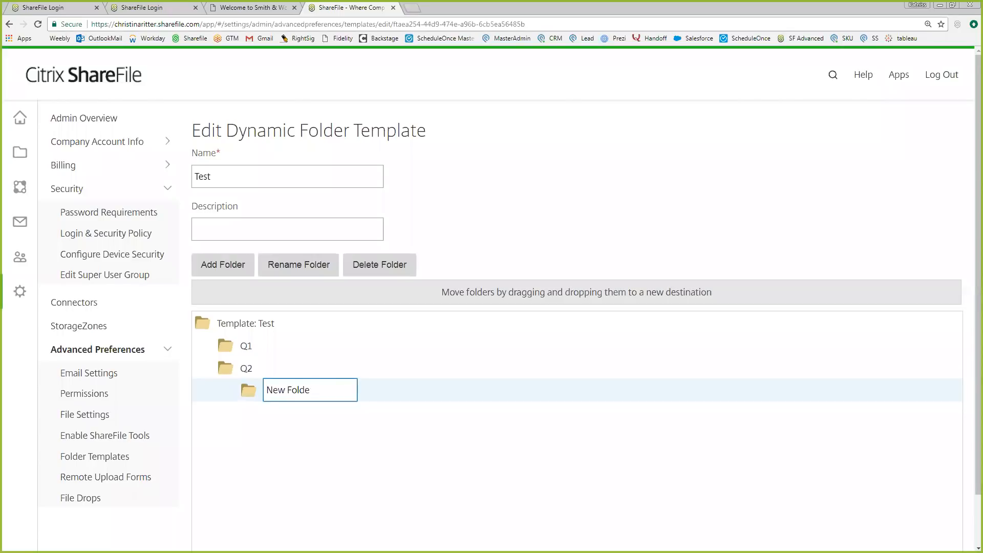
{"action": "key", "text": "BackSpace"}
{"action": "key", "text": "BackSpace"}
{"action": "key", "text": "BackSpace"}
{"action": "key", "text": "BackSpace"}
{"action": "key", "text": "BackSpace"}
{"action": "key", "text": "BackSpace"}
{"action": "key", "text": "BackSpace"}
{"action": "key", "text": "BackSpace"}
{"action": "key", "text": "BackSpace"}
{"action": "scroll", "coordinate": [577, 328], "scroll_direction": "down", "scroll_amount": 2}
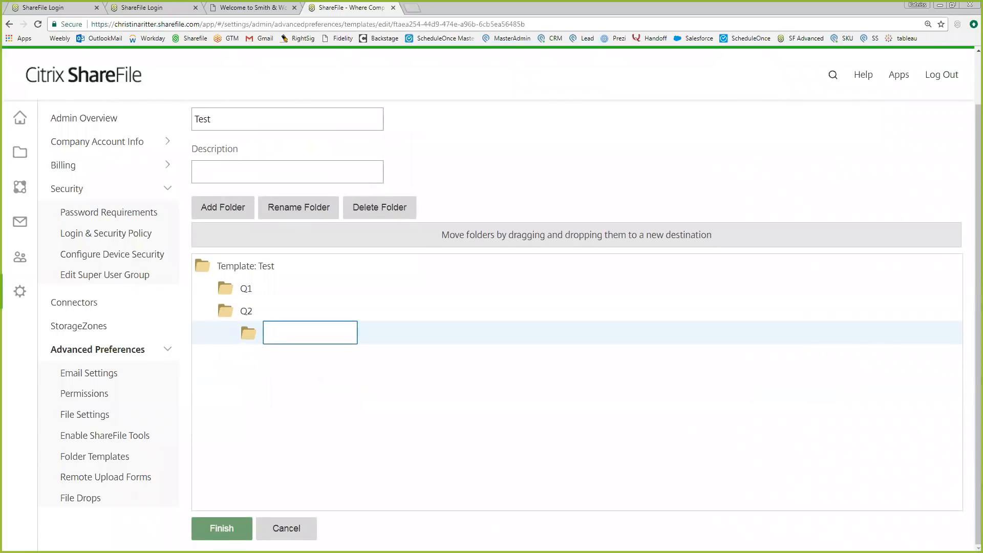
{"action": "left_click", "coordinate": [286, 529]}
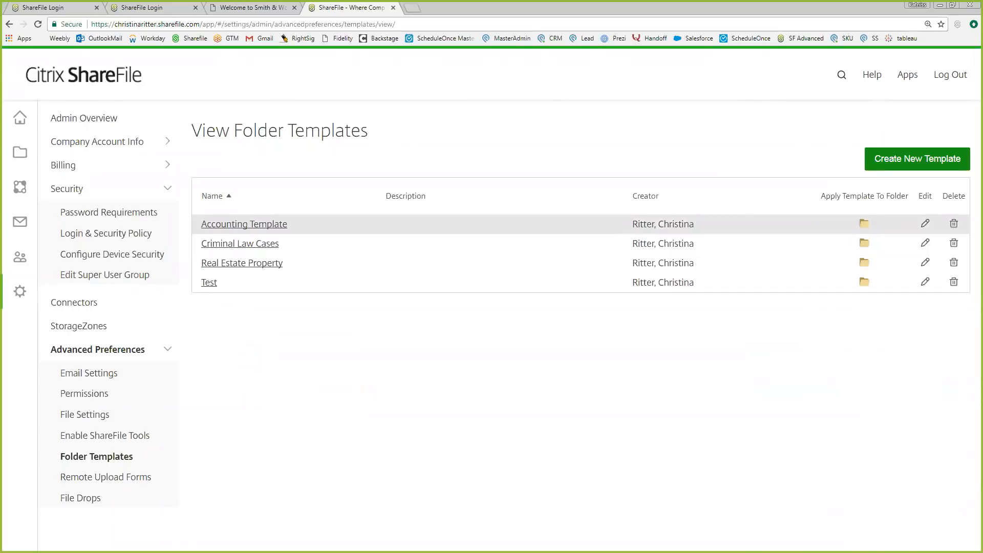
Start applying the Accounting Template to the Clients folder in Shared Folders, look through its subfolders, and cancel without applying
{"action": "left_click", "coordinate": [864, 224]}
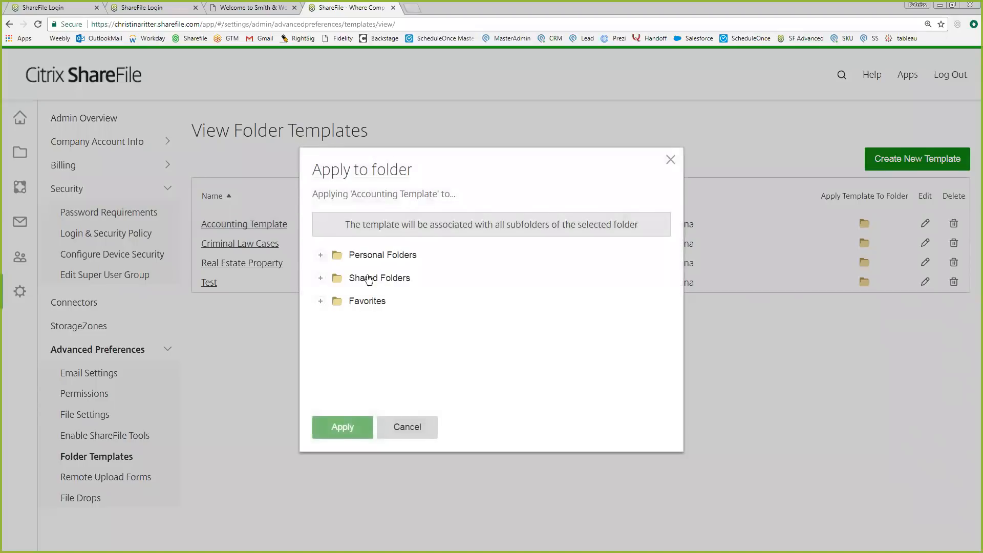
{"action": "left_click", "coordinate": [320, 280]}
{"action": "scroll", "coordinate": [384, 286], "scroll_direction": "down", "scroll_amount": 1}
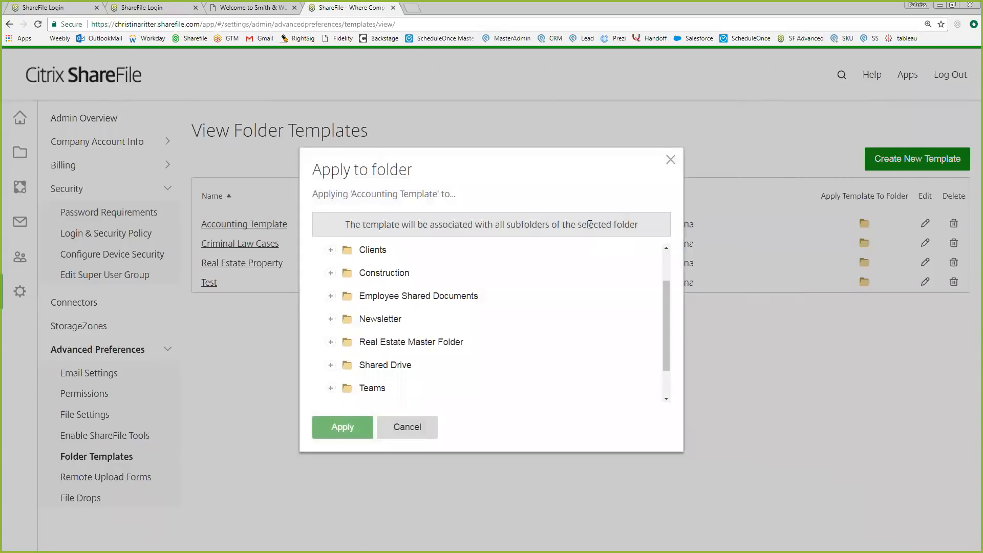
{"action": "left_click", "coordinate": [371, 251]}
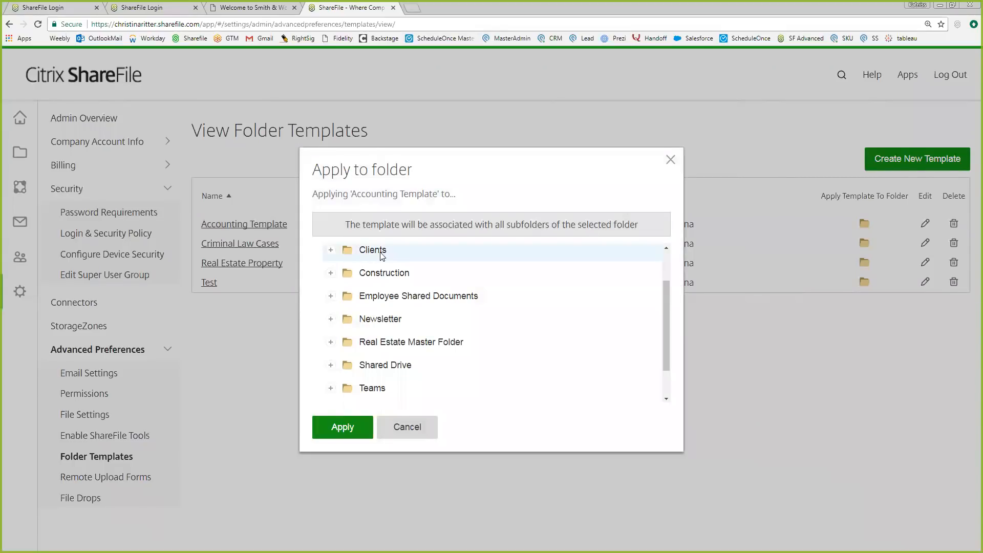
{"action": "left_click", "coordinate": [332, 251]}
{"action": "scroll", "coordinate": [378, 300], "scroll_direction": "down", "scroll_amount": 3}
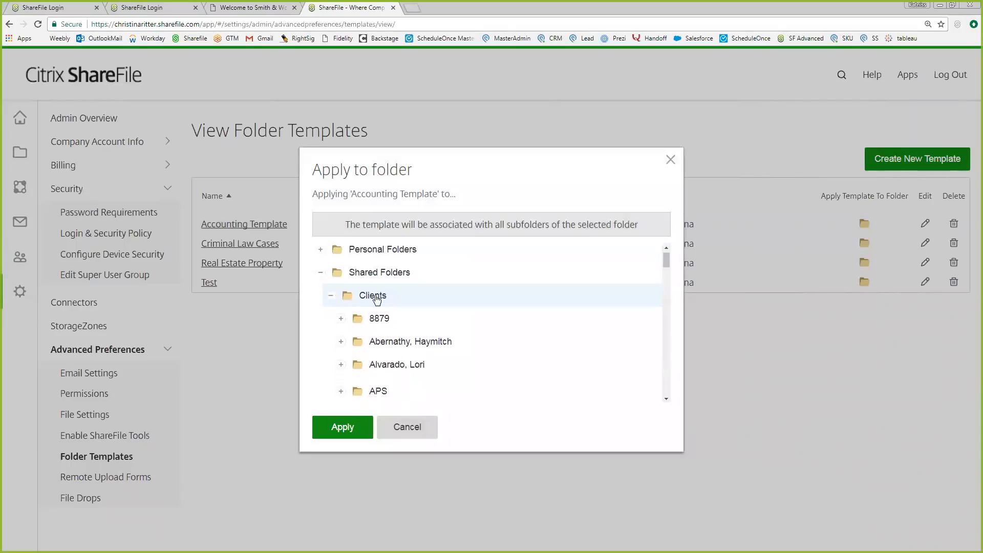
{"action": "scroll", "coordinate": [403, 285], "scroll_direction": "up", "scroll_amount": 2}
{"action": "scroll", "coordinate": [404, 283], "scroll_direction": "up", "scroll_amount": 2}
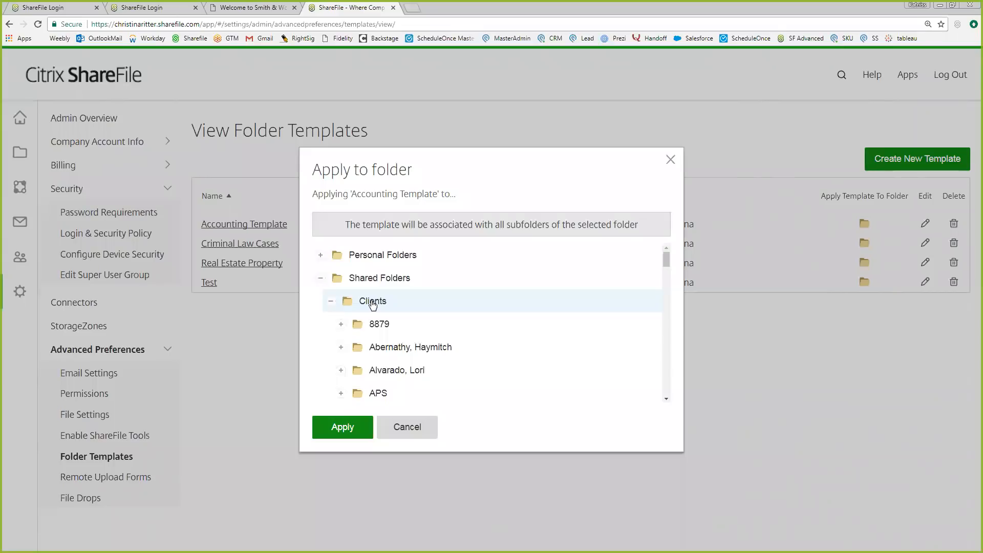
{"action": "left_click", "coordinate": [408, 427]}
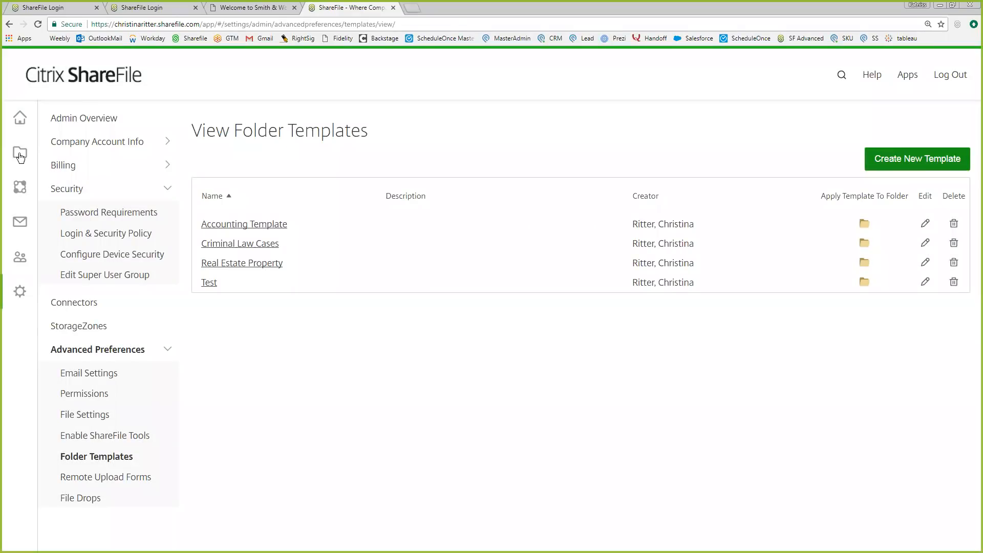
Create a folder named Test for Webinar in Shared Folders using the Accounting Template, and open its Tax Year subfolder
{"action": "mouse_move", "coordinate": [53, 175]}
{"action": "left_click", "coordinate": [60, 157]}
{"action": "left_click", "coordinate": [72, 210]}
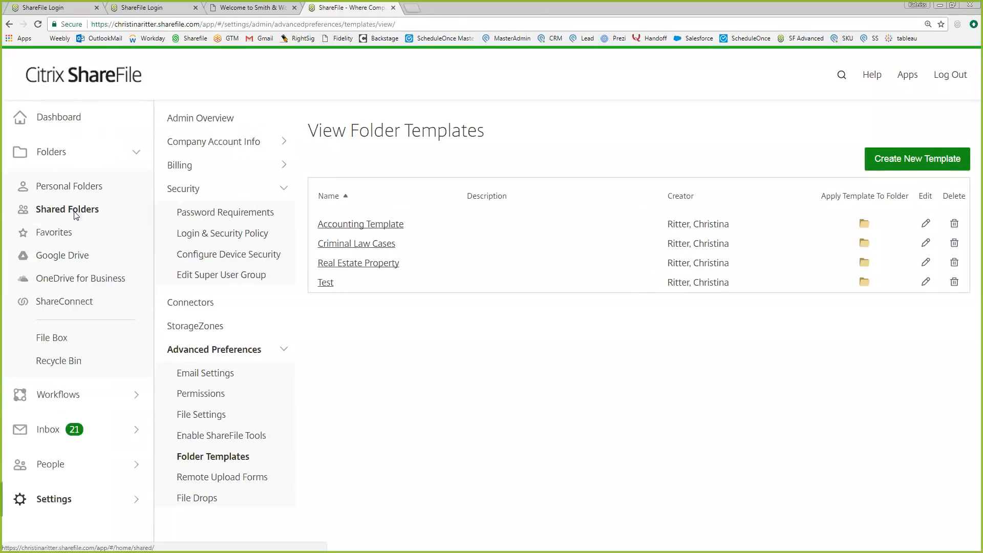
{"action": "mouse_move", "coordinate": [868, 144]}
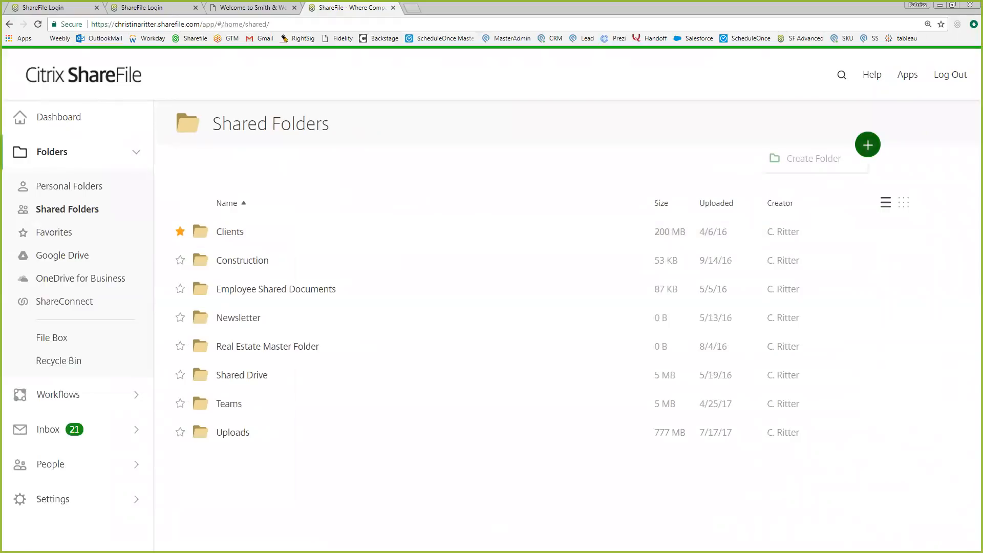
{"action": "left_click", "coordinate": [814, 158]}
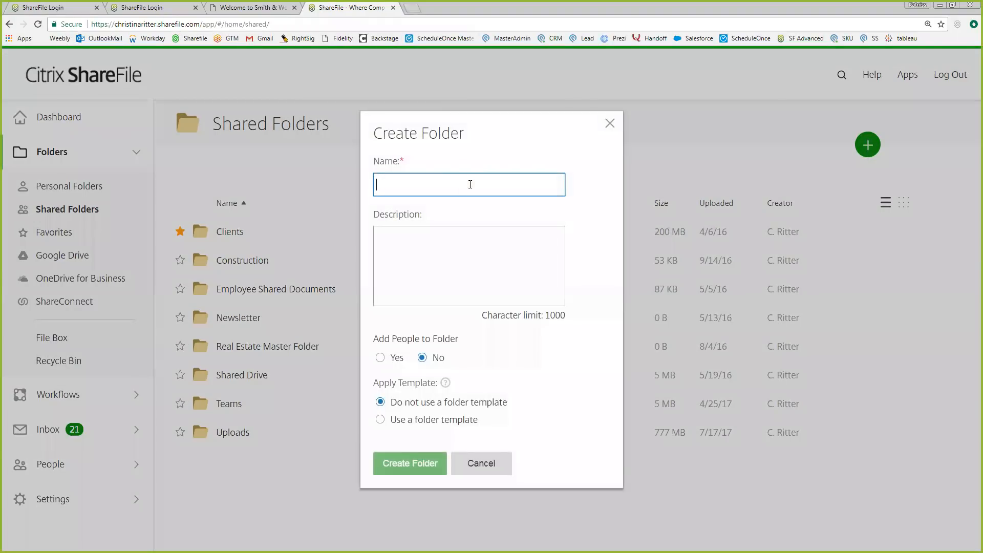
{"action": "type", "text": "Test for Webinar"}
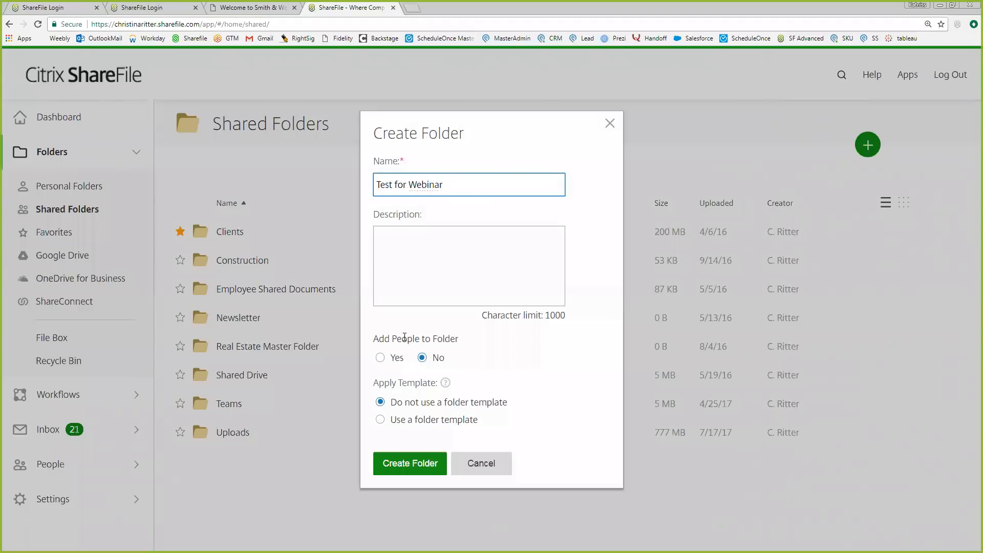
{"action": "left_click", "coordinate": [380, 419]}
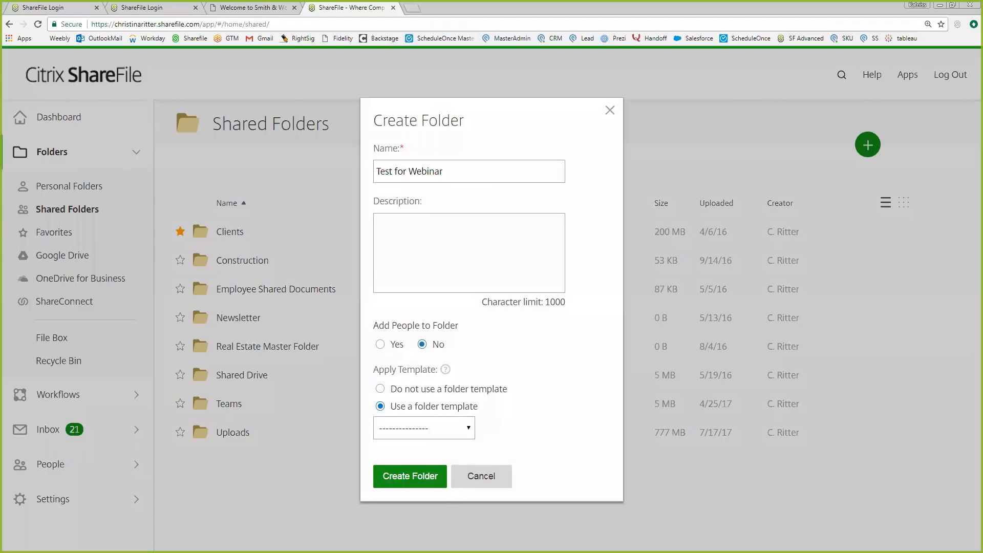
{"action": "left_click", "coordinate": [424, 428]}
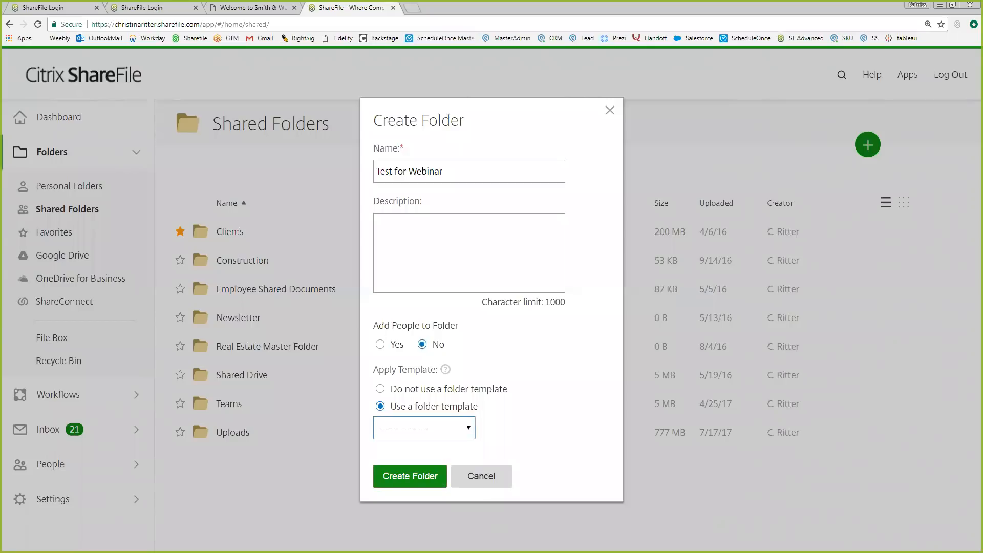
{"action": "left_click", "coordinate": [424, 428]}
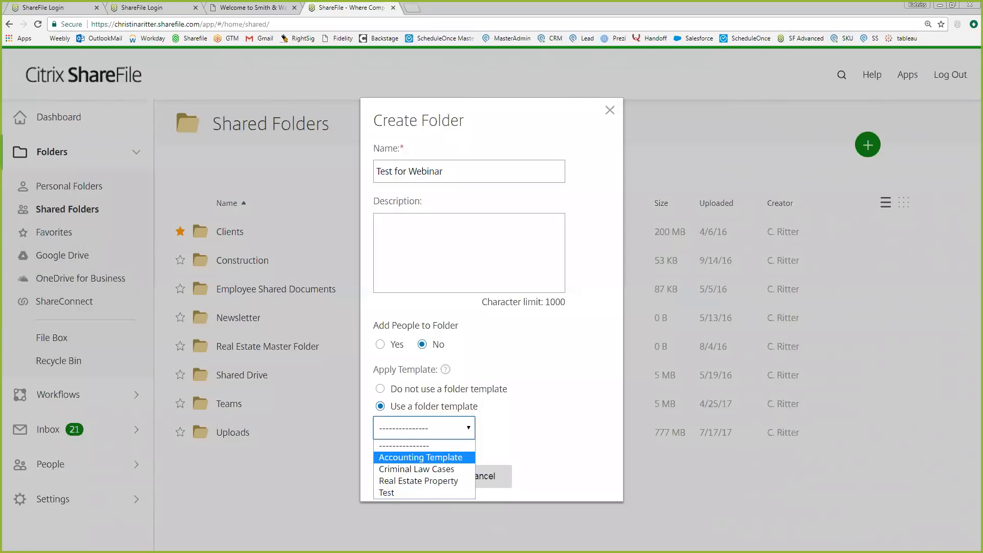
{"action": "left_click", "coordinate": [421, 458]}
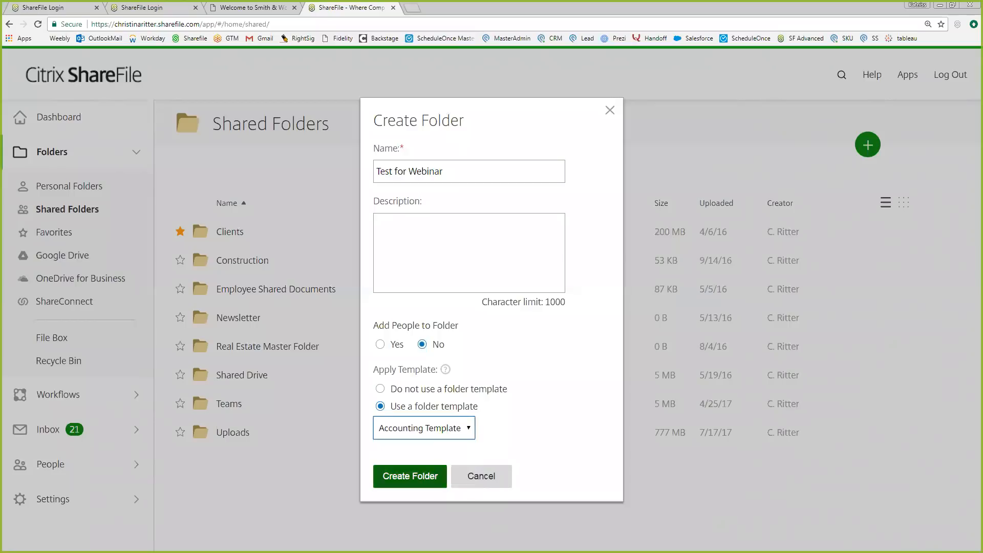
{"action": "left_click", "coordinate": [410, 476]}
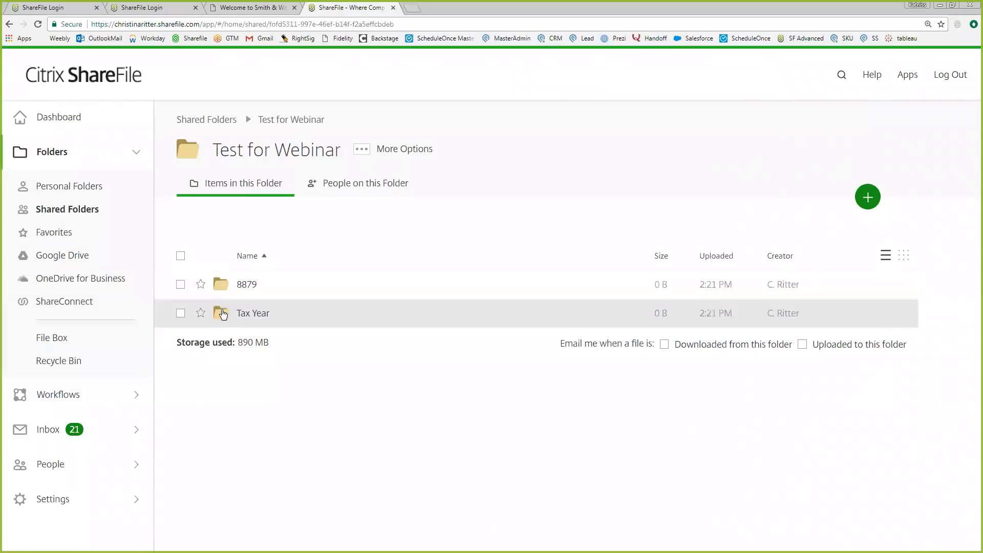
{"action": "left_click", "coordinate": [222, 315]}
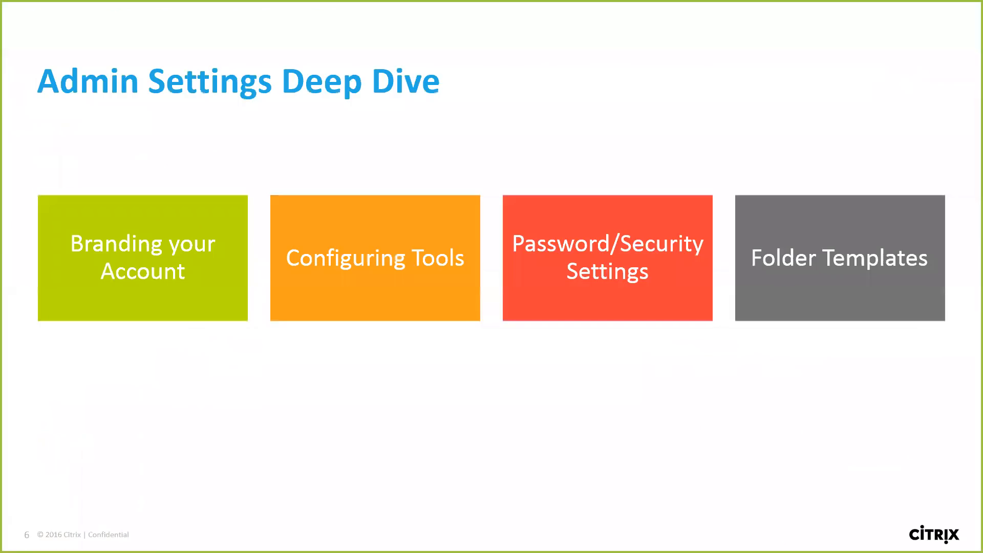
{"action": "key", "text": "Right"}
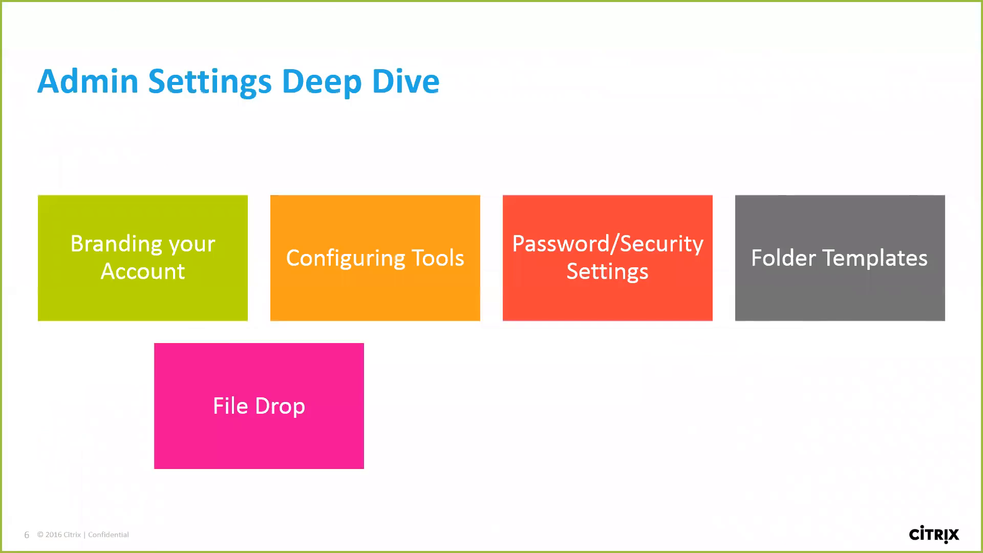
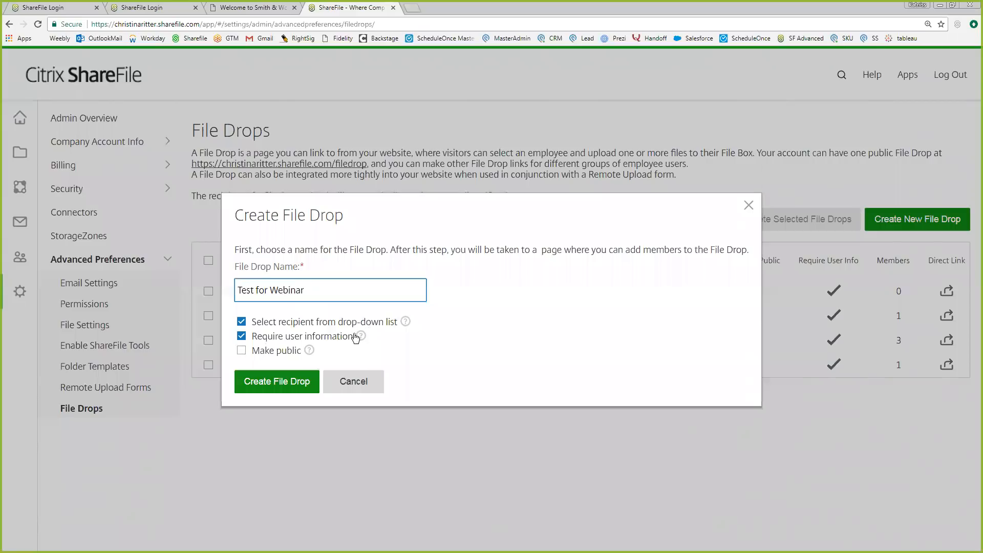
Create the Test for Webinar file drop with user information required, and save it with all four listed employees as members
{"action": "mouse_move", "coordinate": [361, 339]}
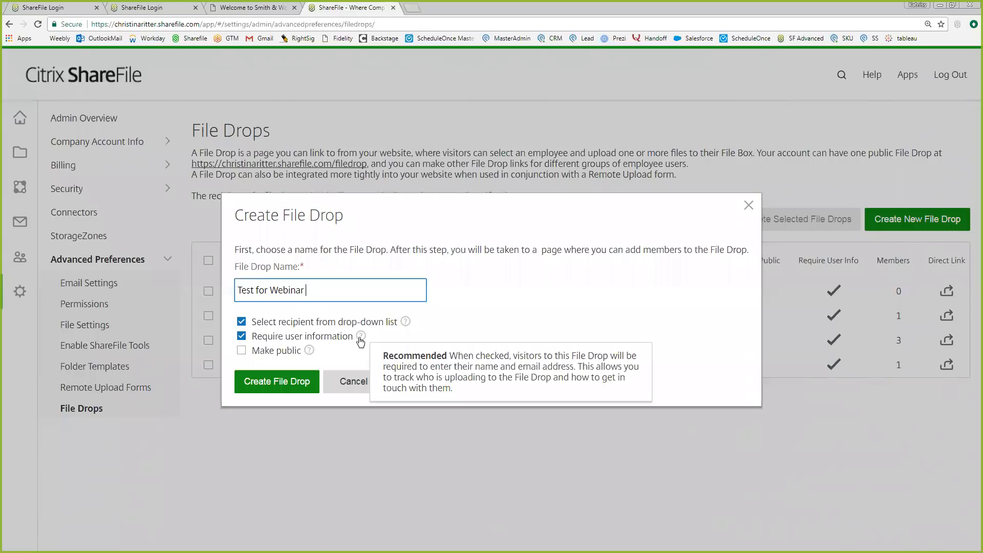
{"action": "left_click", "coordinate": [277, 382]}
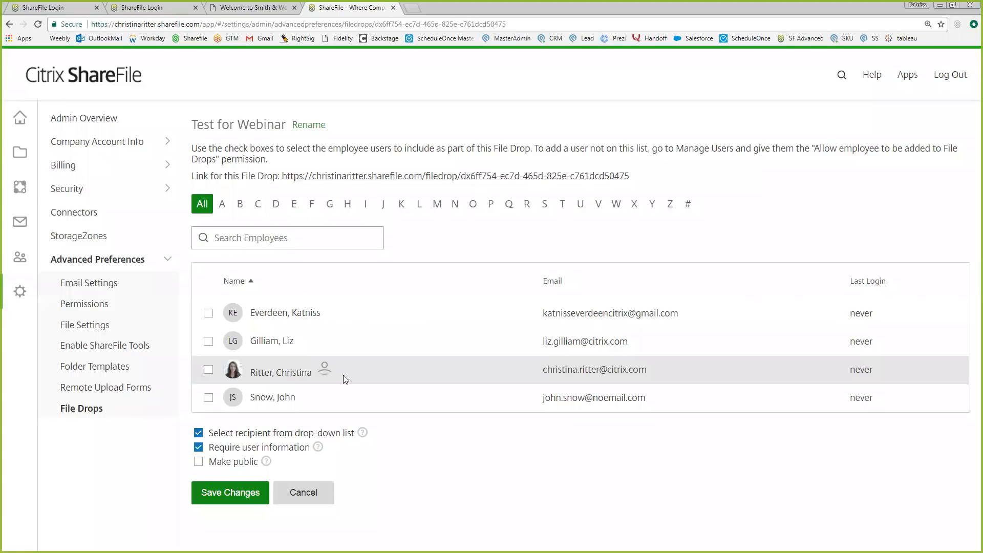
{"action": "left_click", "coordinate": [208, 313]}
{"action": "left_click", "coordinate": [208, 342]}
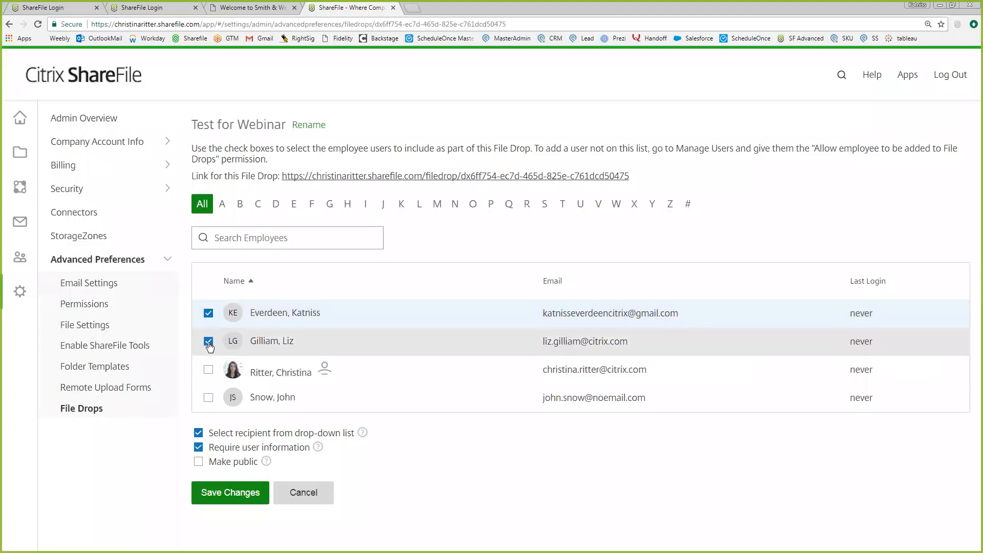
{"action": "left_click", "coordinate": [209, 370]}
{"action": "left_click", "coordinate": [208, 398]}
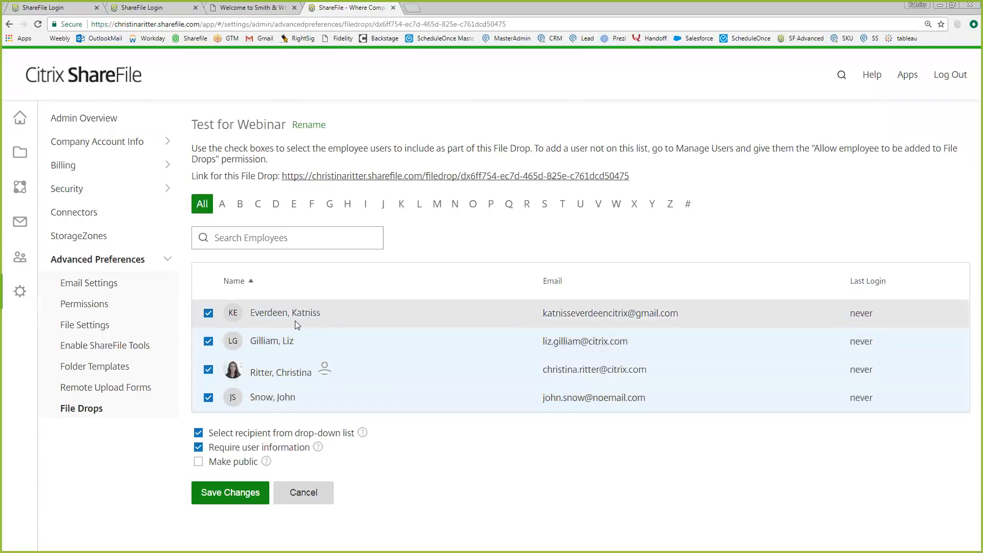
{"action": "left_click", "coordinate": [230, 493]}
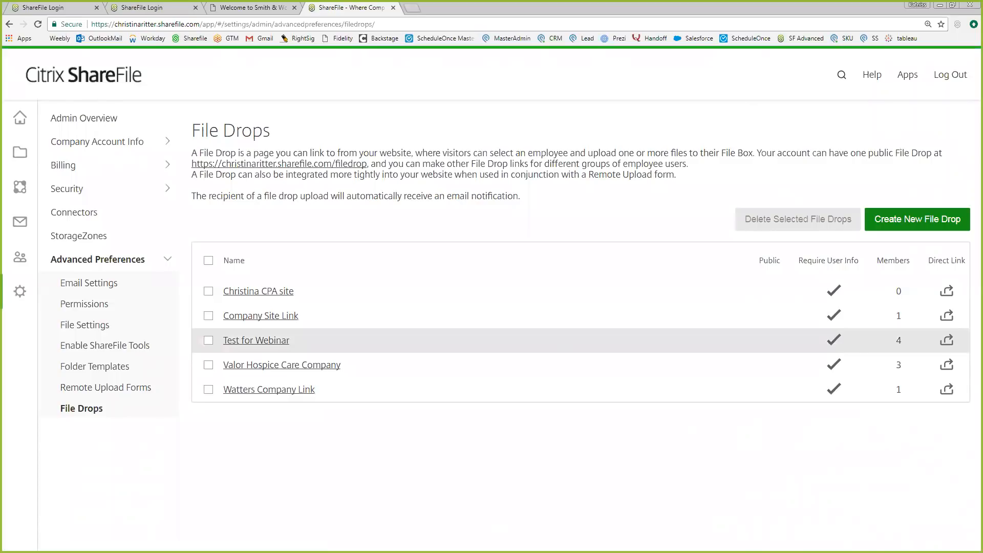
Copy the direct link to the Test for Webinar file drop
{"action": "left_click", "coordinate": [947, 340]}
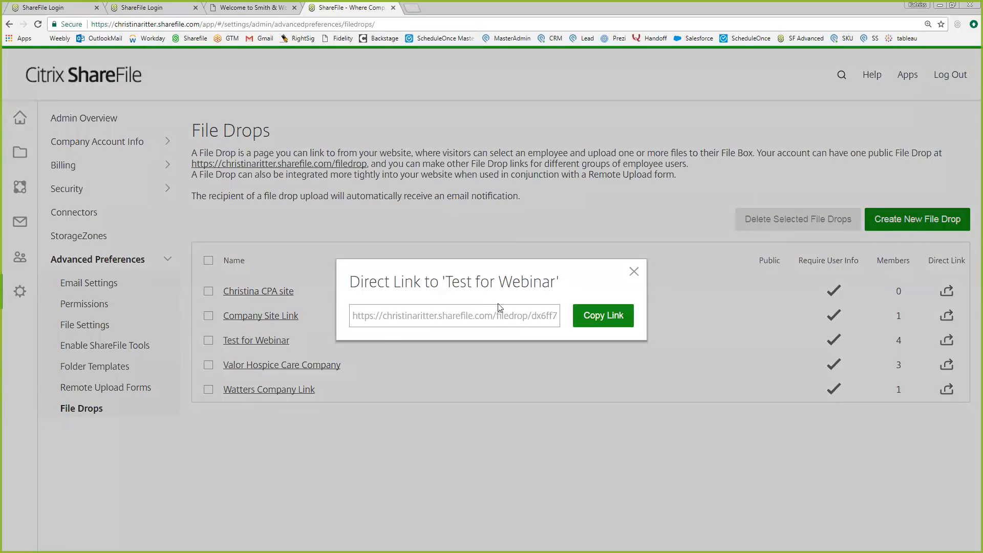
{"action": "left_click", "coordinate": [596, 315]}
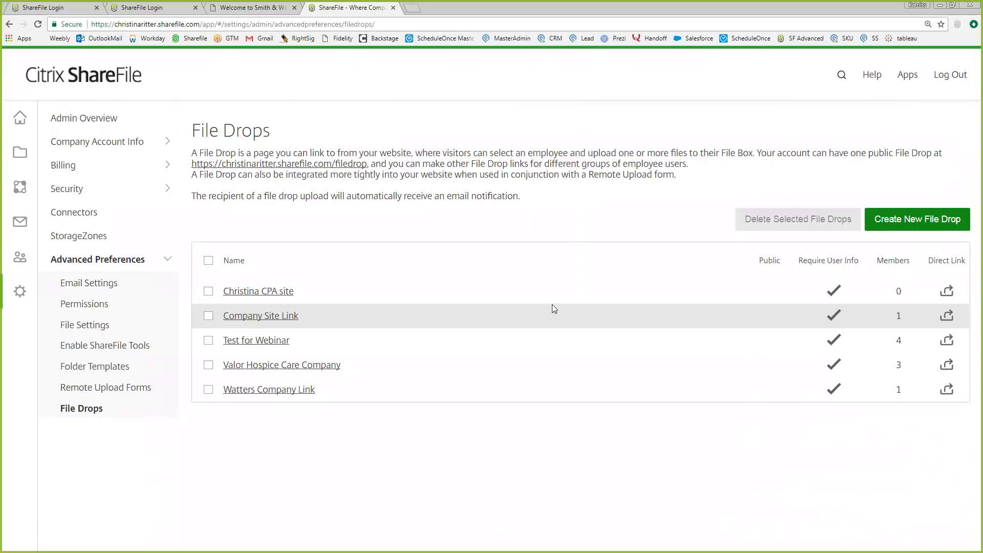
Switch to the Smith & Wooton website, open its file upload page, and highlight the smithandwooton.sharefile.com part of the address
{"action": "left_click", "coordinate": [251, 7]}
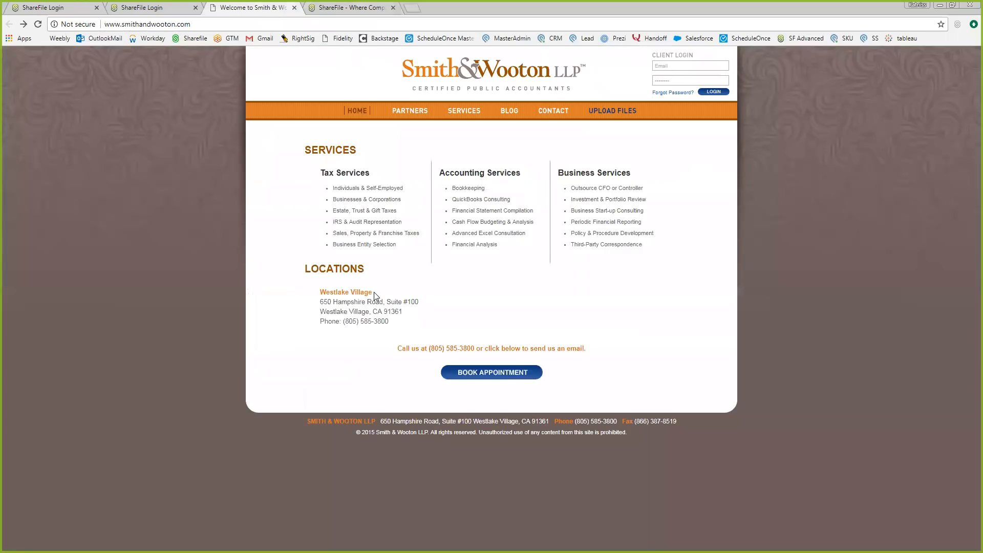
{"action": "left_click", "coordinate": [607, 111]}
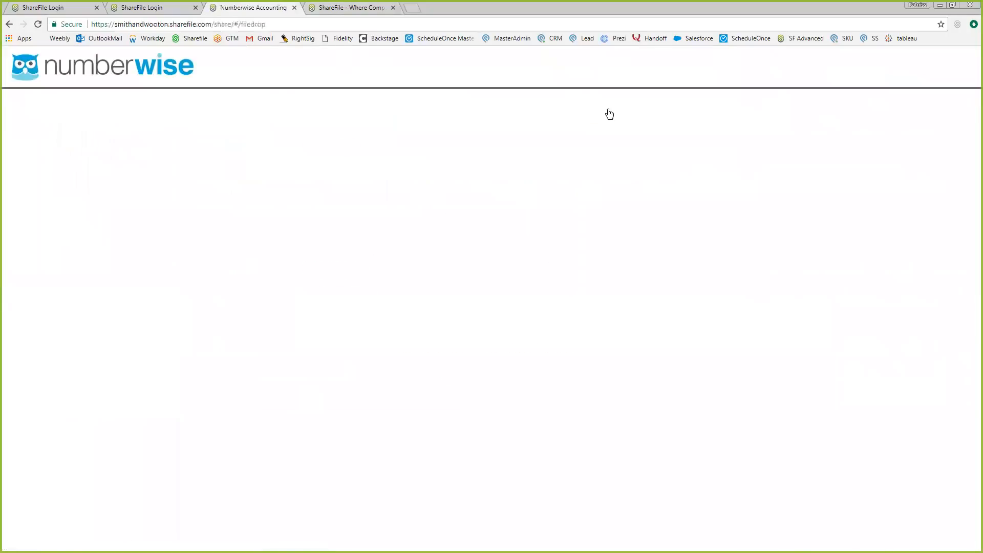
{"action": "left_click_drag", "start_coordinate": [115, 24], "coordinate": [214, 26]}
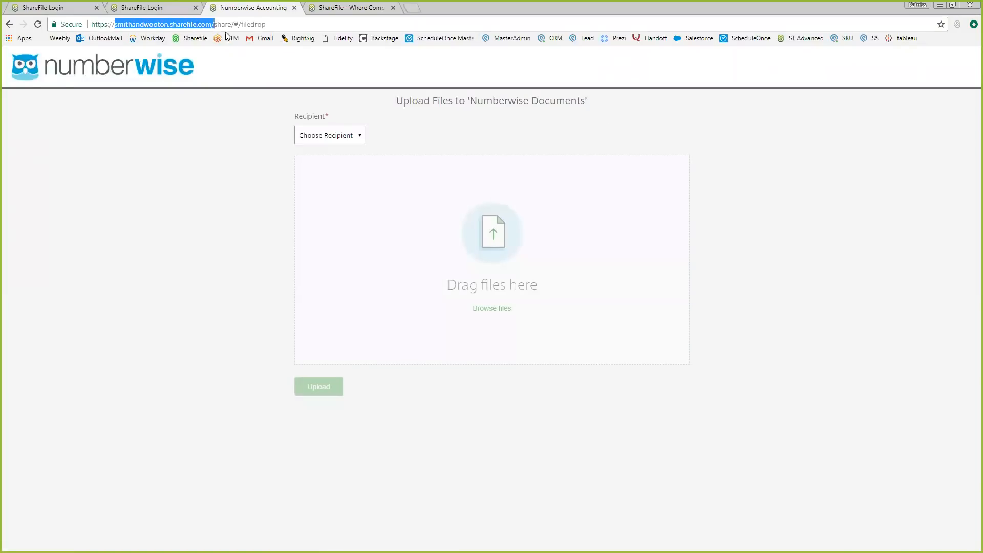
{"action": "left_click", "coordinate": [255, 77]}
Select the third listed employee as recipient, upload "3 ways to turbo charge- revised - Copy" from the Documents library, and return to the website's home page
{"action": "left_click", "coordinate": [359, 136]}
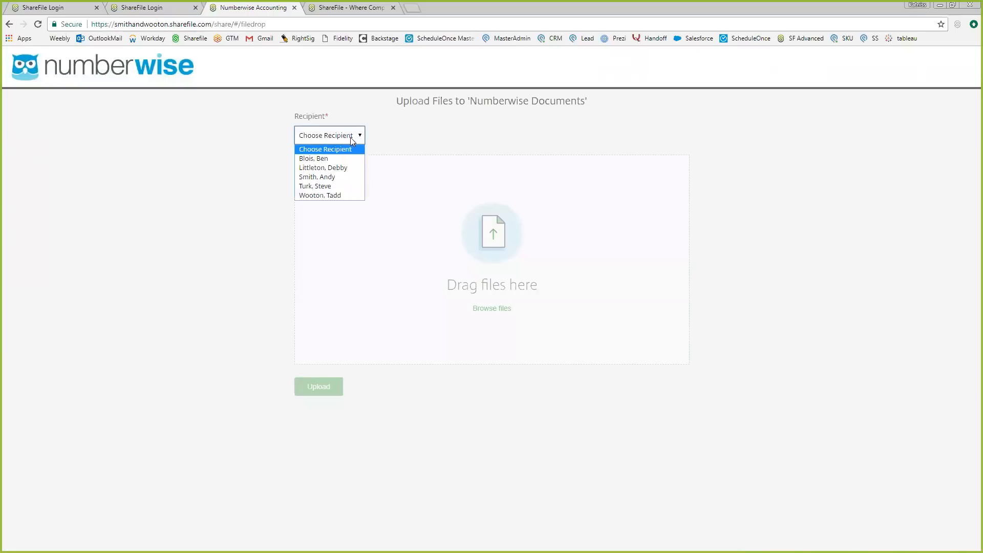
{"action": "left_click", "coordinate": [315, 178]}
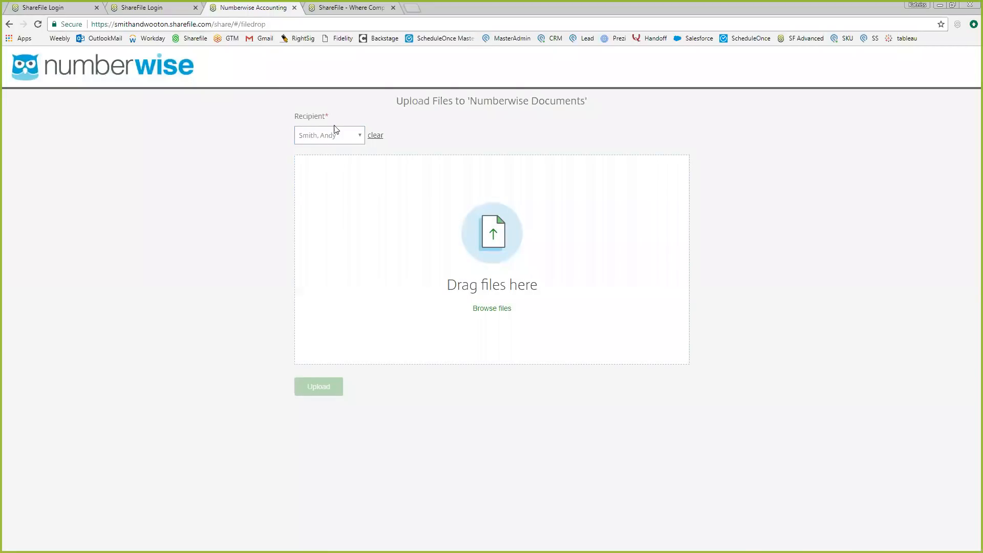
{"action": "left_click", "coordinate": [489, 309]}
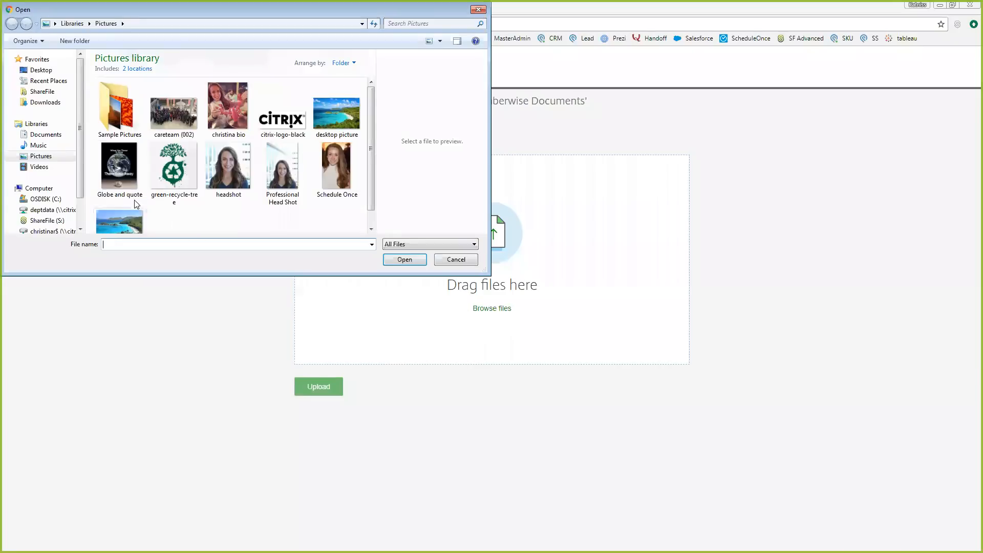
{"action": "left_click", "coordinate": [45, 135]}
{"action": "left_click", "coordinate": [129, 187]}
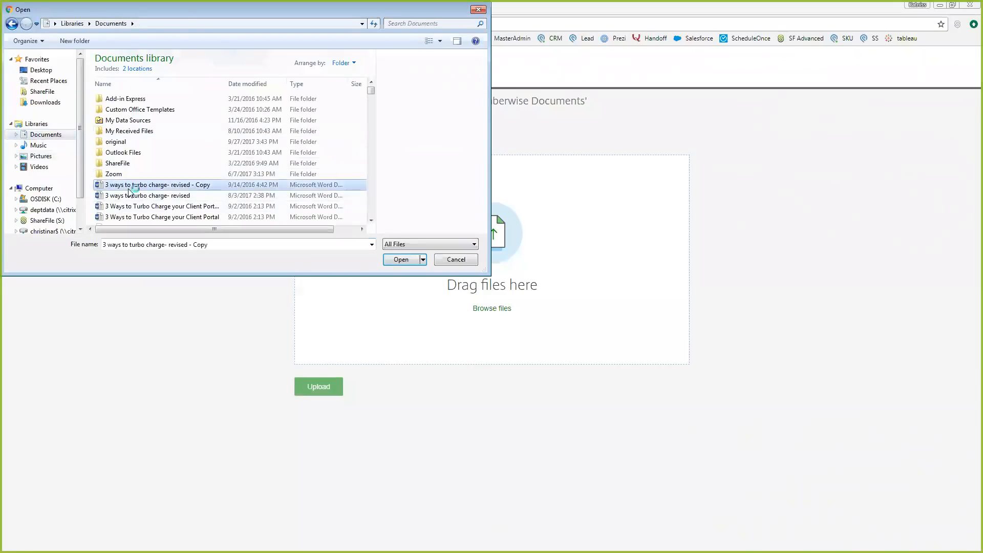
{"action": "left_click", "coordinate": [401, 259]}
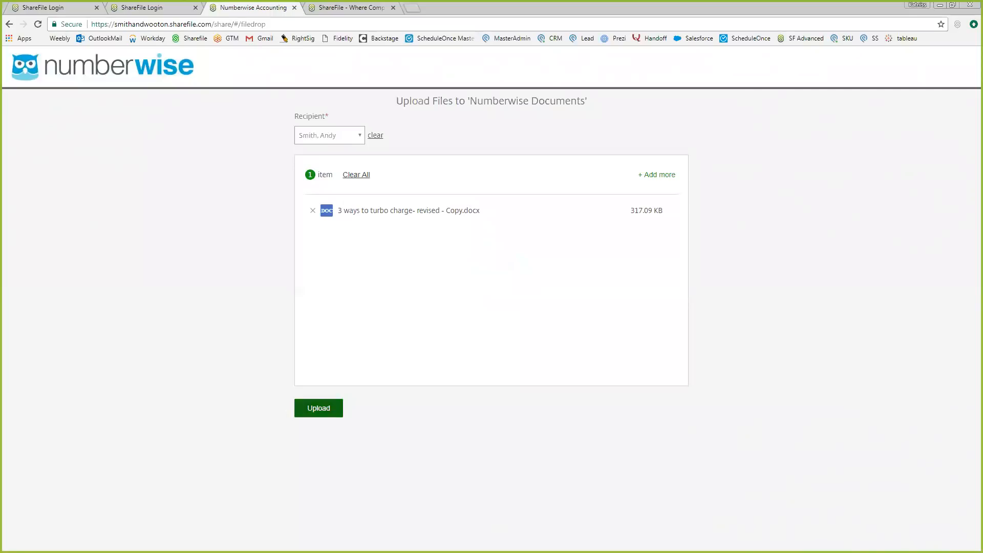
{"action": "left_click", "coordinate": [319, 408]}
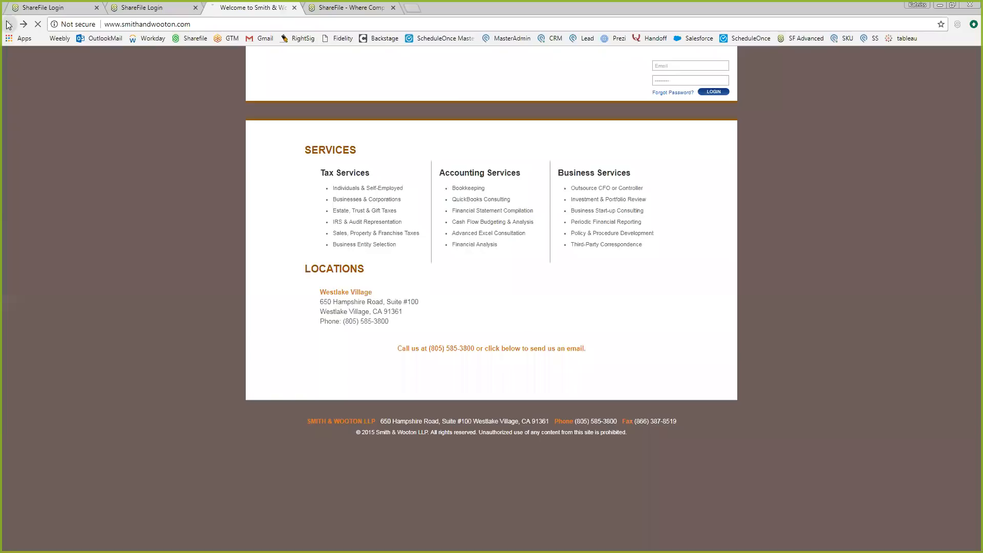
{"action": "left_click", "coordinate": [9, 24]}
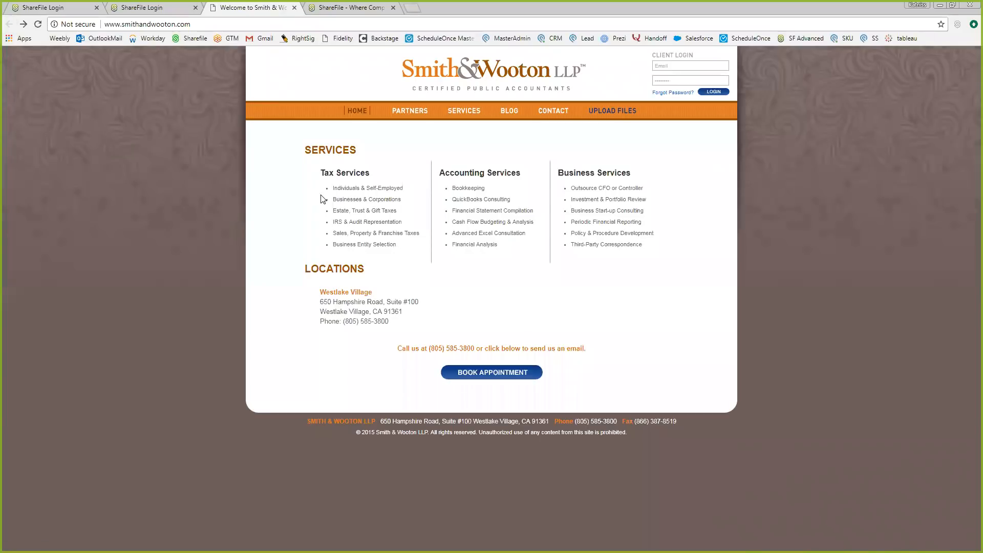
Switch back to ShareFile and review the enabled connectors and the services available to add on the admin Connectors page
{"action": "left_click", "coordinate": [360, 8]}
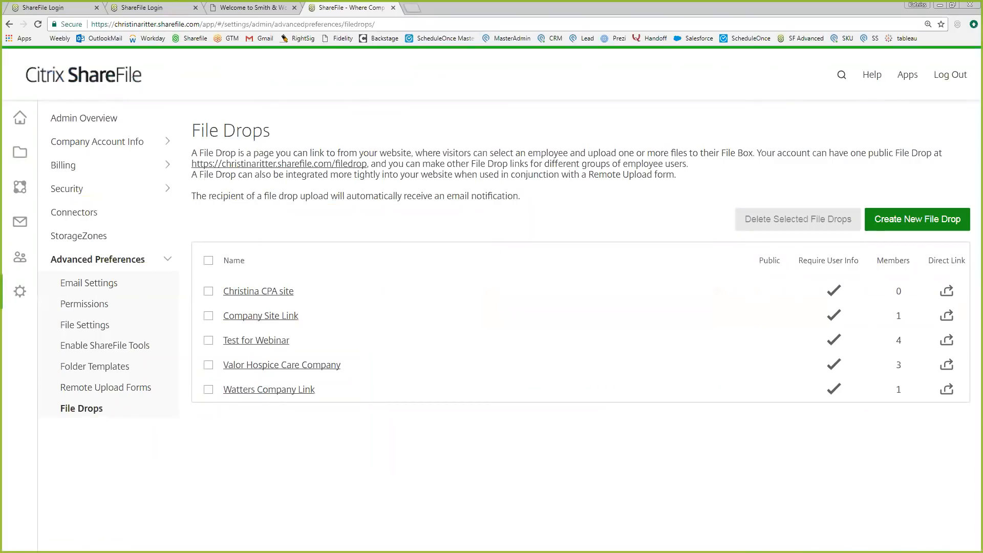
{"action": "left_click", "coordinate": [85, 214]}
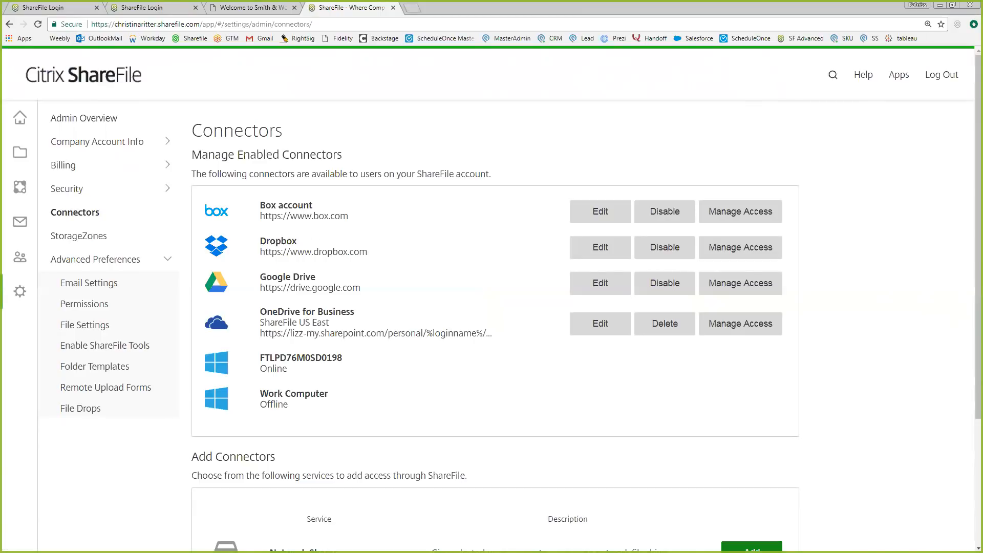
{"action": "scroll", "coordinate": [495, 410], "scroll_direction": "down", "scroll_amount": 4}
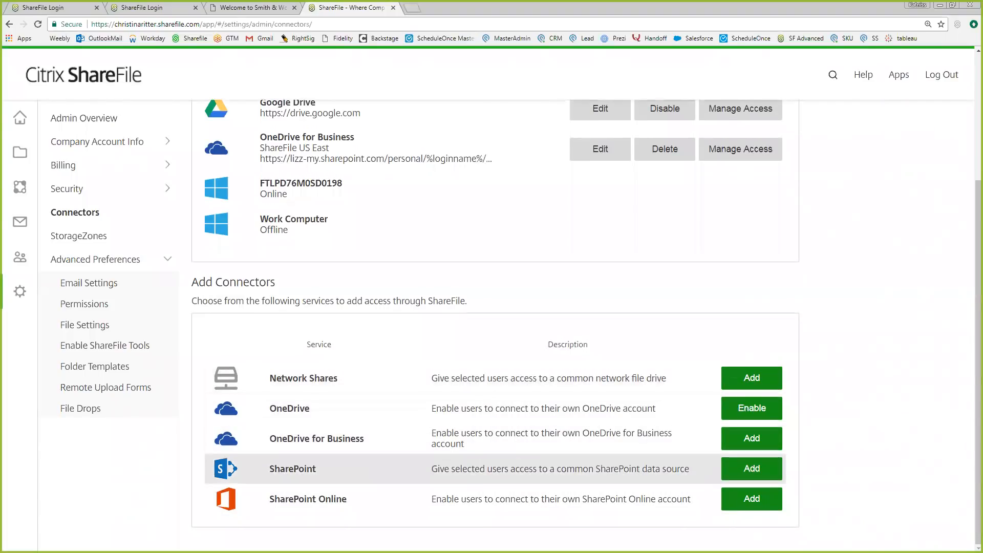
{"action": "scroll", "coordinate": [299, 316], "scroll_direction": "up", "scroll_amount": 1}
{"action": "scroll", "coordinate": [299, 316], "scroll_direction": "up", "scroll_amount": 2}
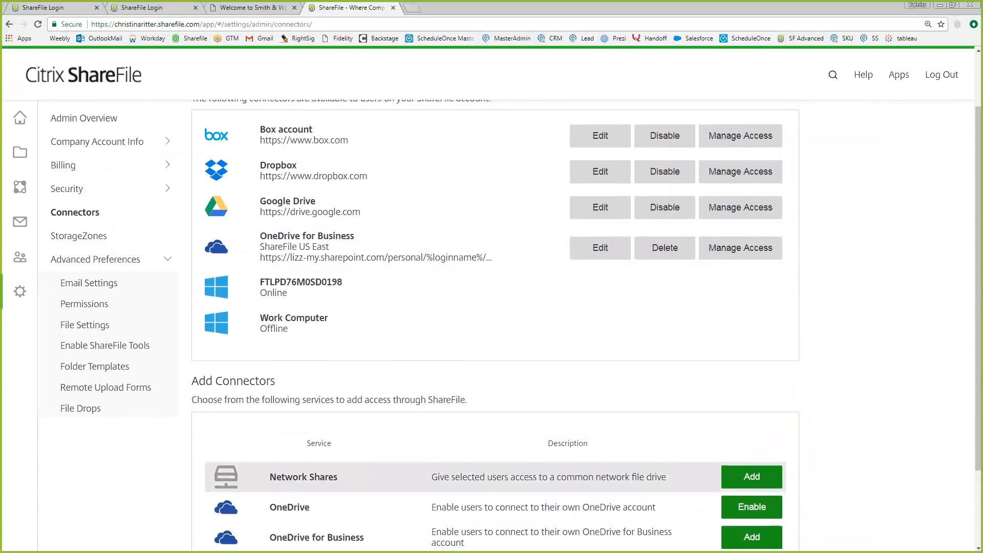
{"action": "scroll", "coordinate": [717, 476], "scroll_direction": "down", "scroll_amount": 2}
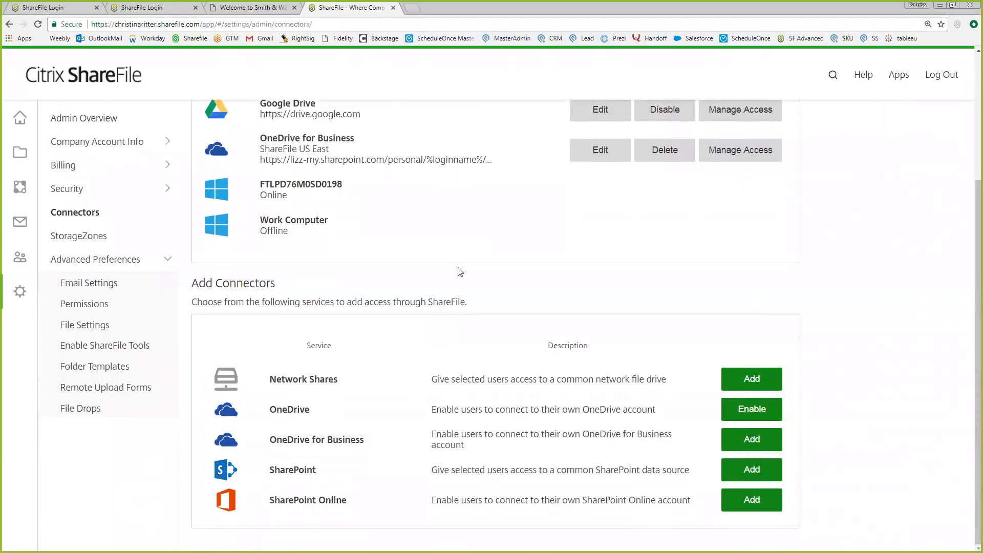
{"action": "scroll", "coordinate": [460, 246], "scroll_direction": "up", "scroll_amount": 4}
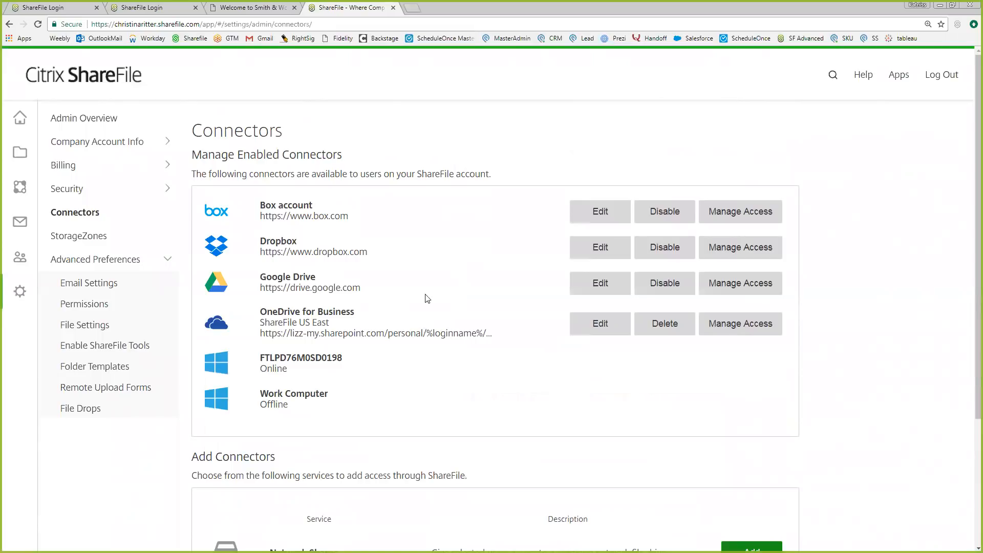
View My Connectors in the personal settings, and open the Marketing folder in the connected OneDrive for Business
{"action": "mouse_move", "coordinate": [51, 308]}
{"action": "left_click", "coordinate": [59, 326]}
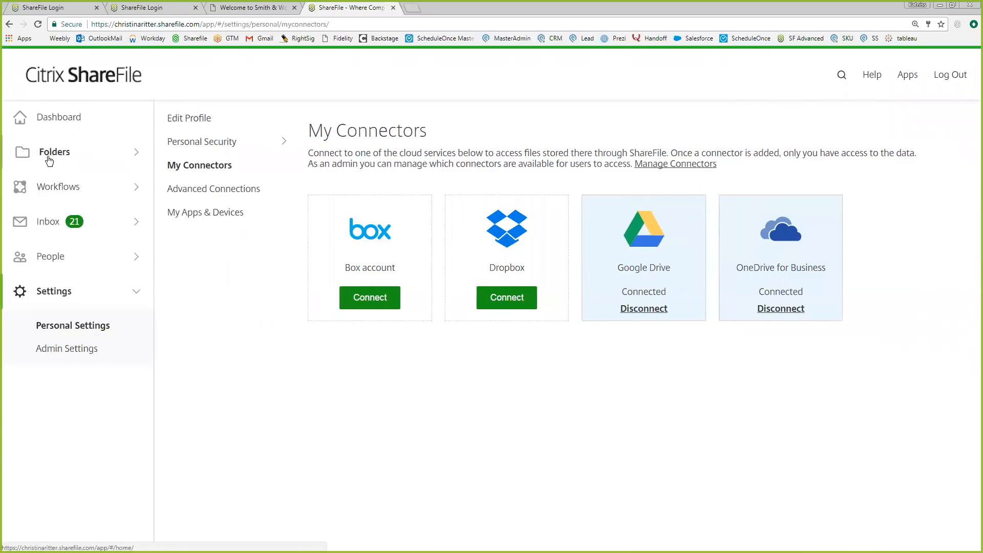
{"action": "left_click", "coordinate": [71, 156]}
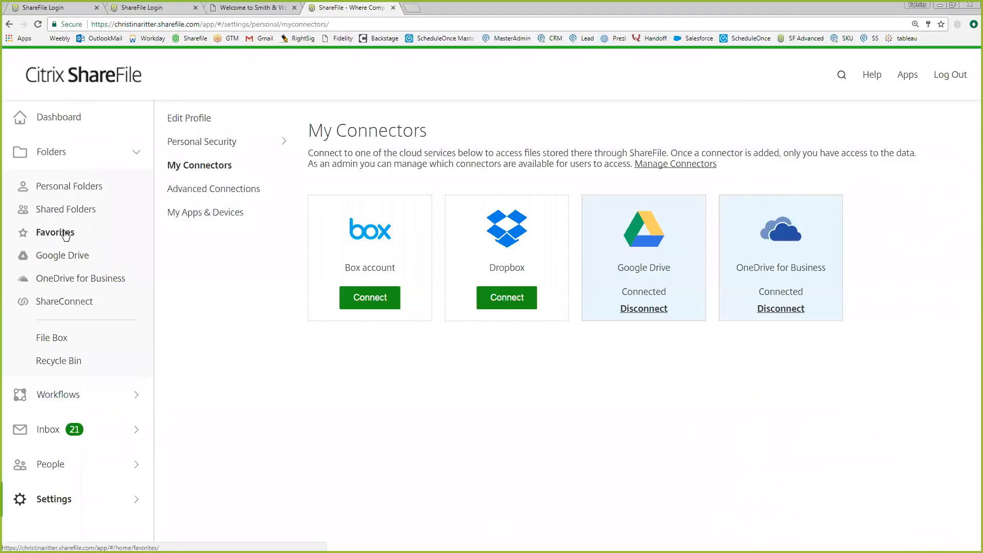
{"action": "left_click", "coordinate": [72, 279]}
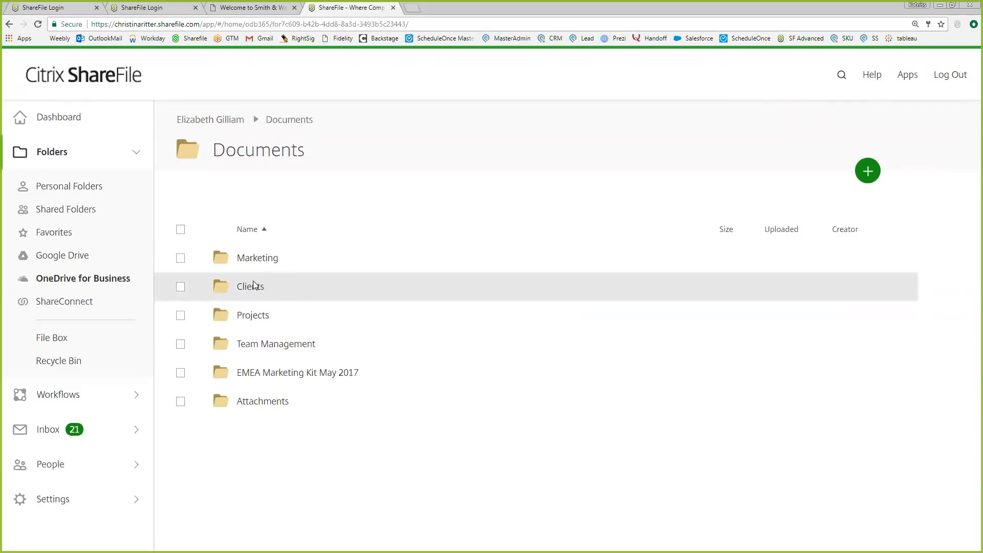
{"action": "left_click", "coordinate": [228, 264]}
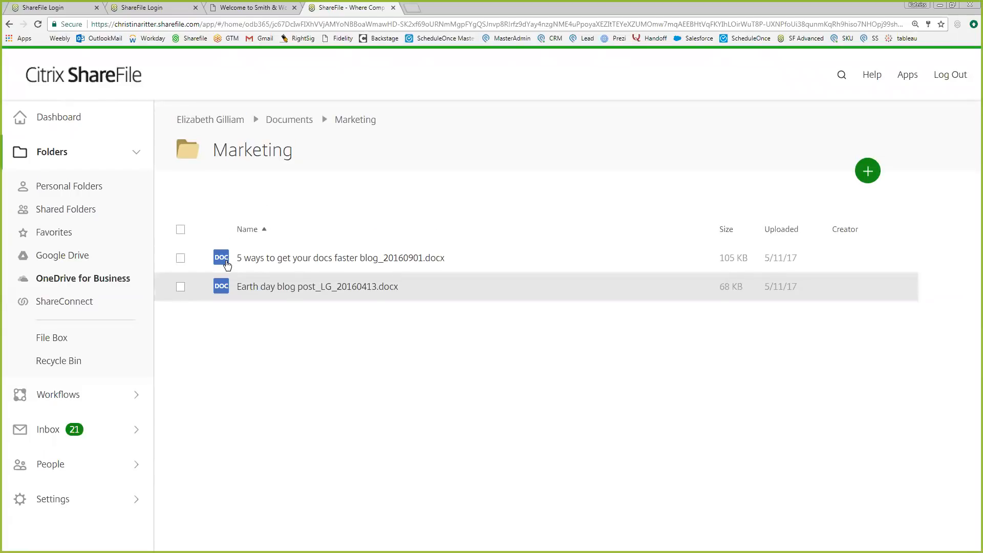
Copy "5 ways to get your docs faster blog_20160901.docx" to the Test for Webinar folder in Shared Folders
{"action": "left_click", "coordinate": [181, 259]}
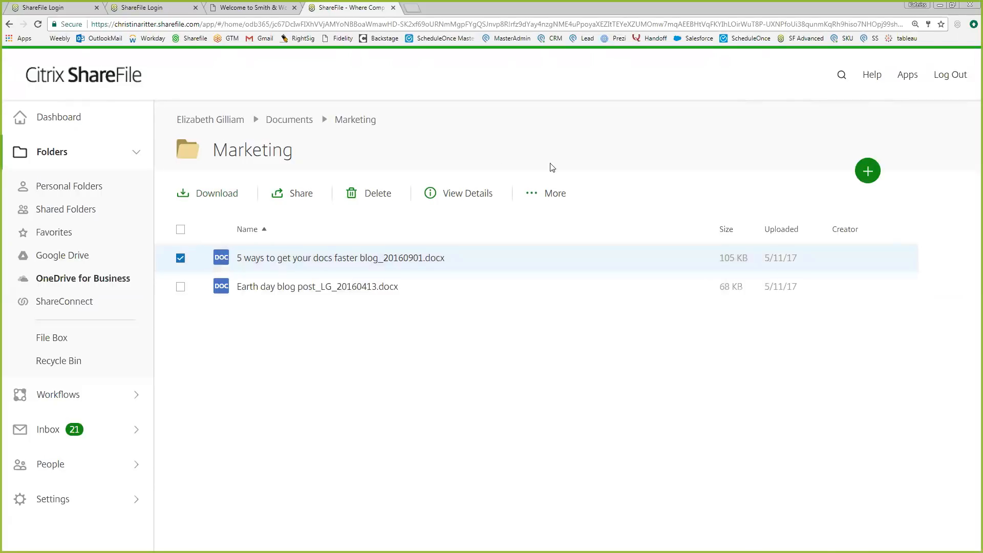
{"action": "left_click", "coordinate": [546, 193]}
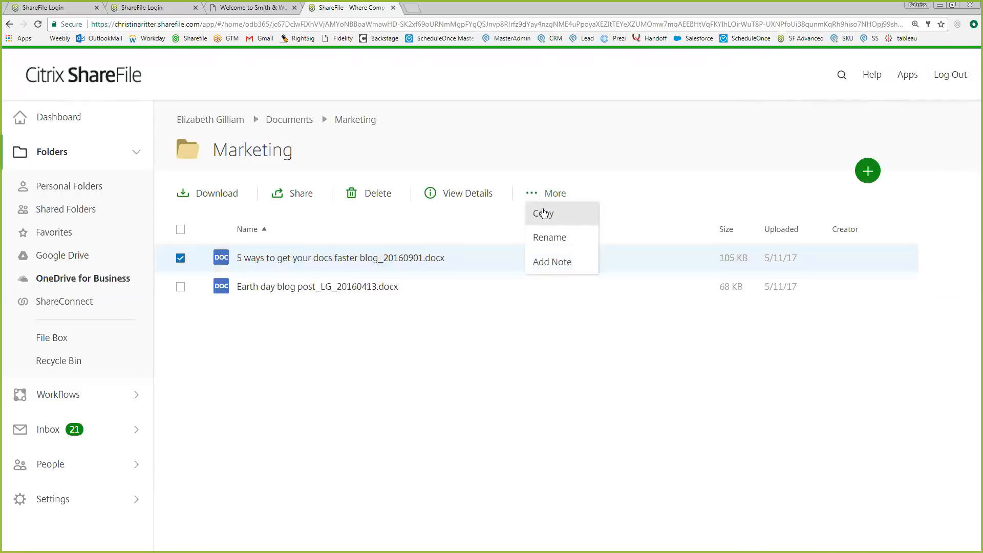
{"action": "left_click", "coordinate": [544, 213]}
{"action": "left_click", "coordinate": [359, 269]}
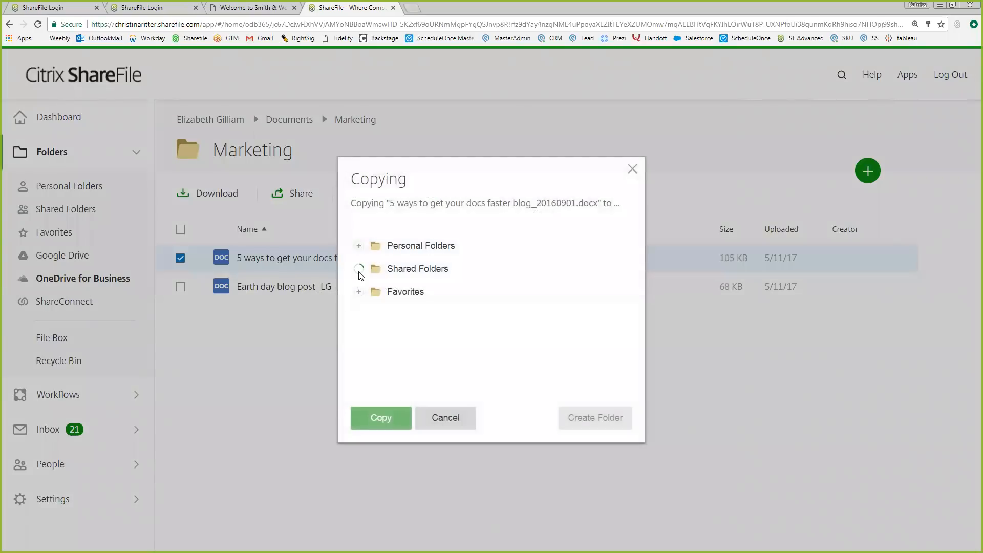
{"action": "scroll", "coordinate": [437, 314], "scroll_direction": "down", "scroll_amount": 2}
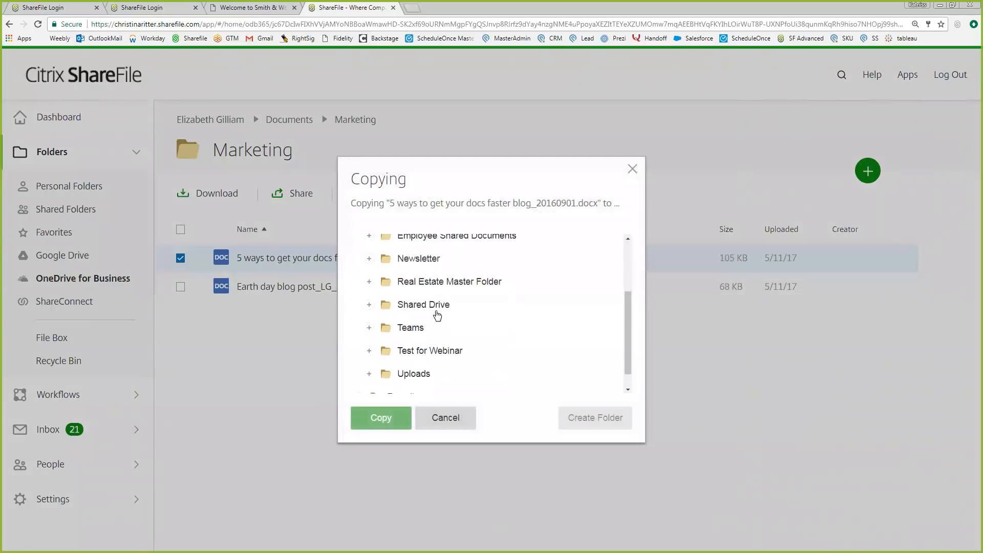
{"action": "left_click", "coordinate": [431, 352]}
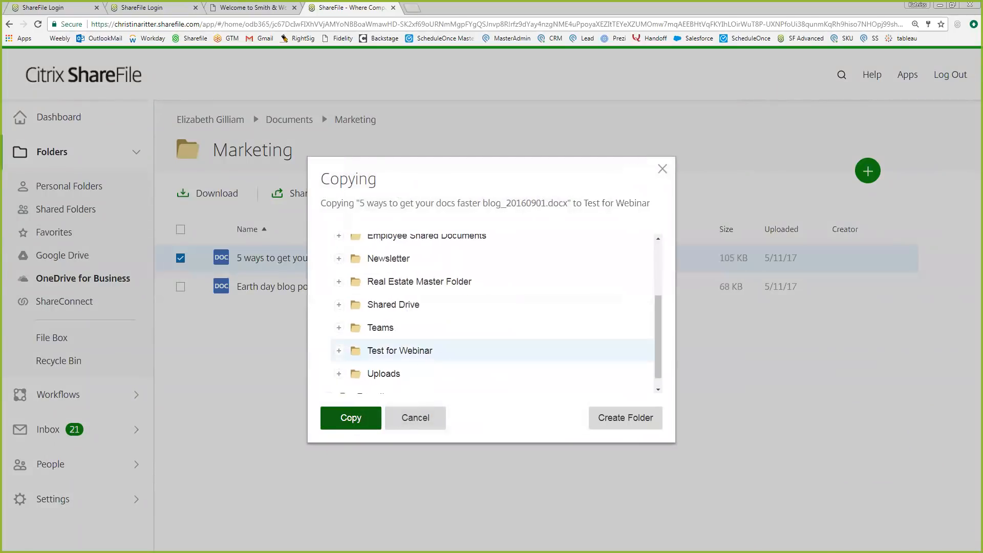
{"action": "left_click", "coordinate": [351, 418]}
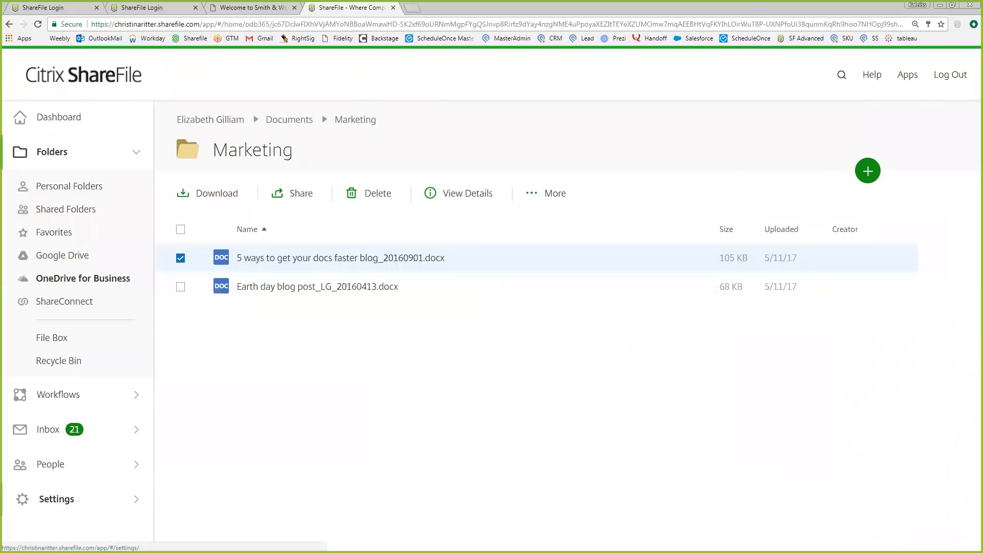
Open the account's Reporting page under Company Account Info in the admin settings
{"action": "left_click", "coordinate": [56, 499]}
{"action": "left_click", "coordinate": [72, 356]}
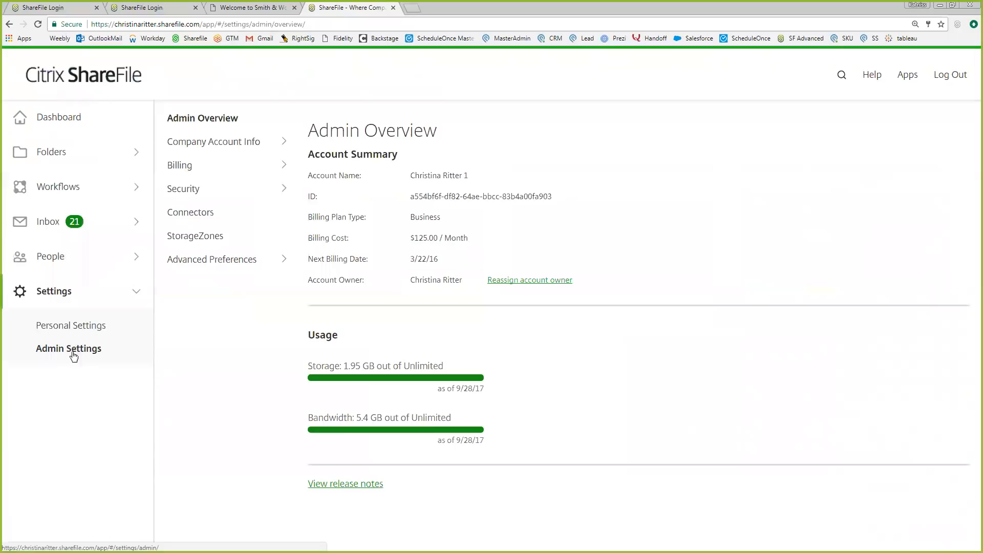
{"action": "left_click", "coordinate": [216, 148]}
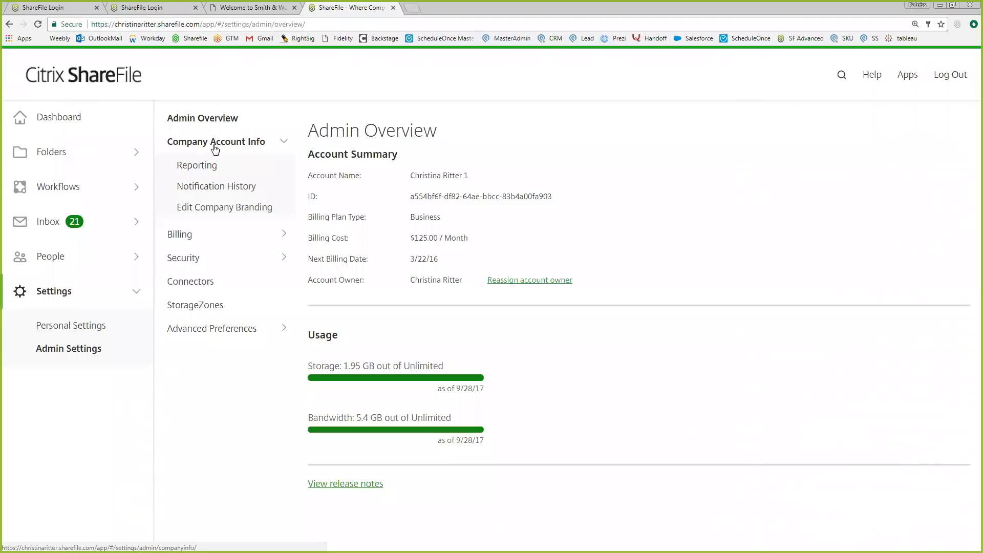
{"action": "left_click", "coordinate": [191, 166]}
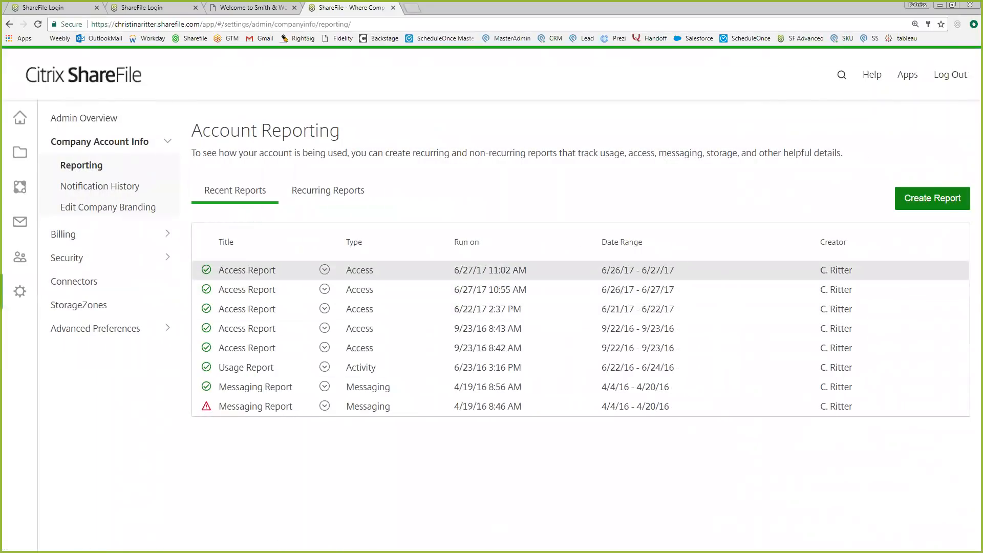
Examine the available report types and the setup options of a Usage report, and leave without creating one
{"action": "left_click", "coordinate": [945, 200]}
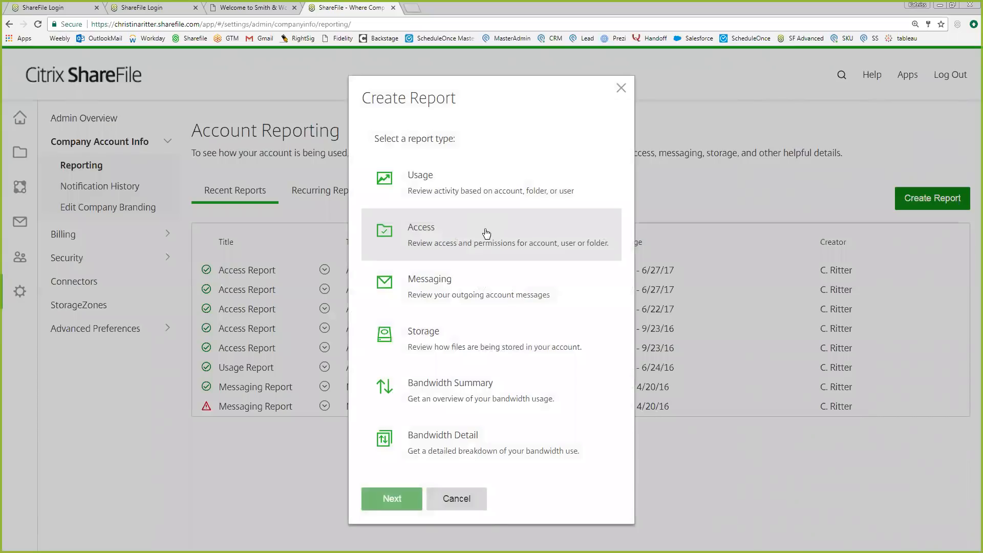
{"action": "left_click", "coordinate": [483, 191]}
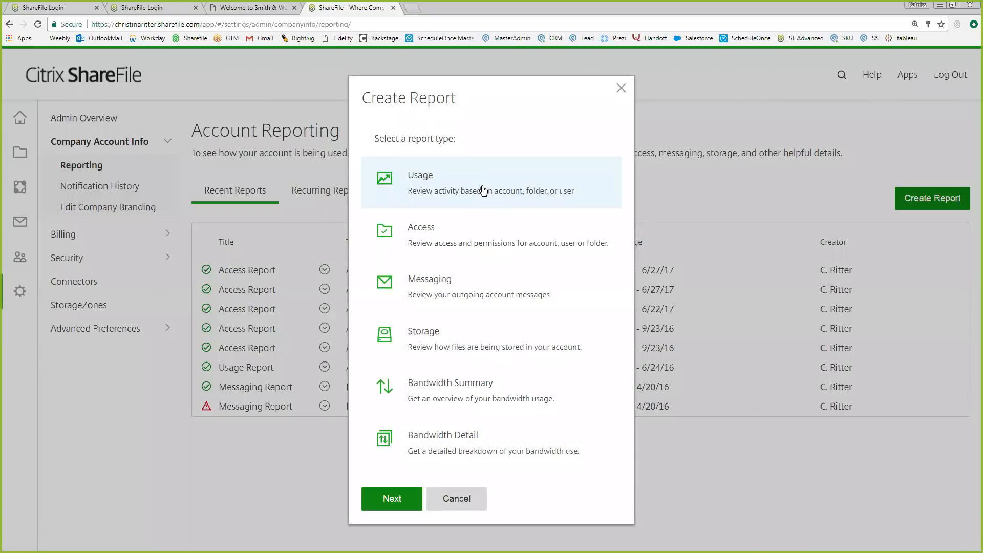
{"action": "left_click", "coordinate": [391, 498]}
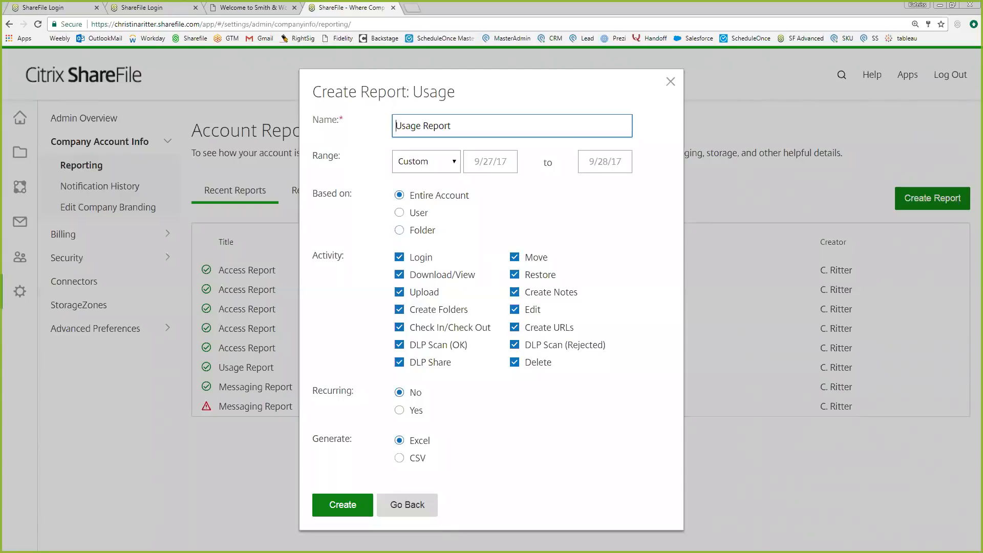
{"action": "left_click", "coordinate": [407, 505]}
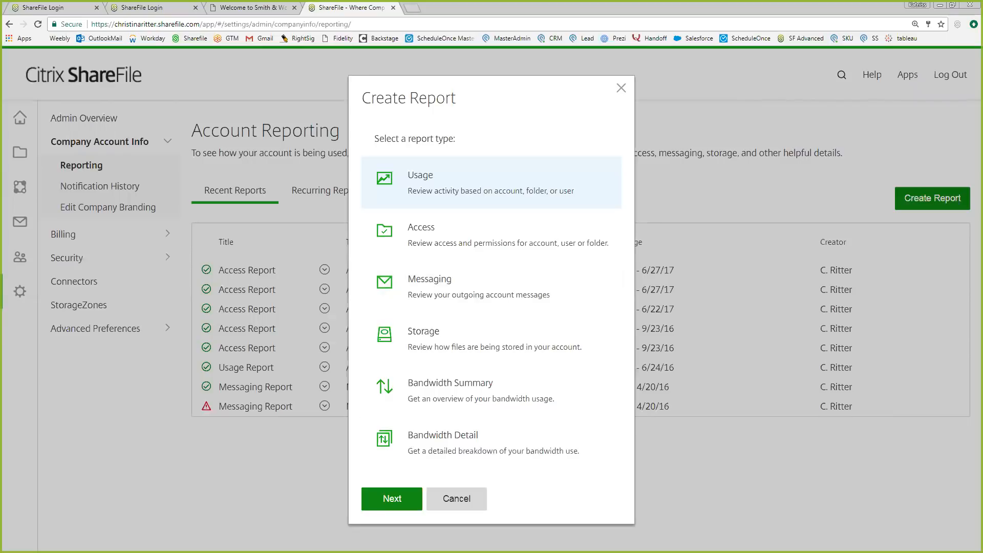
{"action": "left_click", "coordinate": [457, 498]}
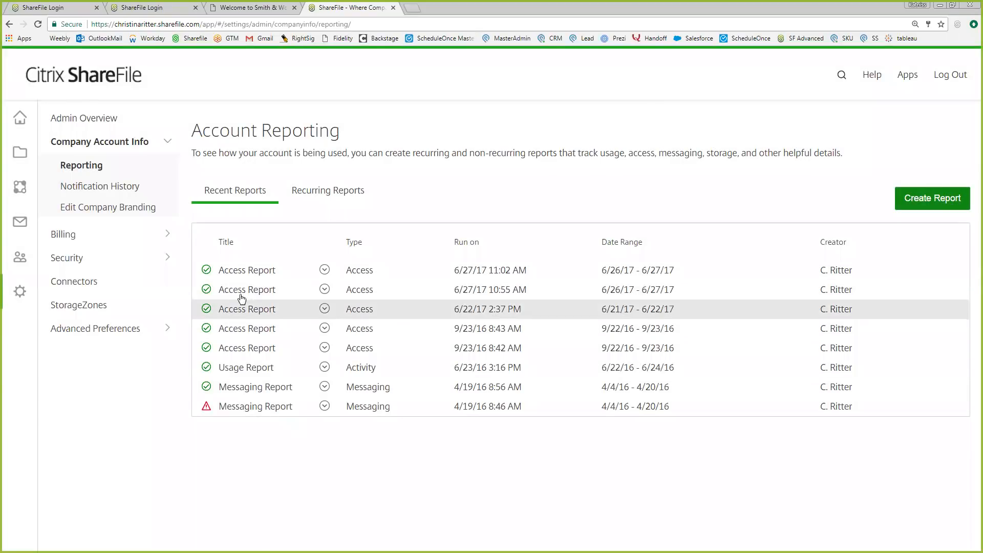
Download the Access Report that was run on 6/27/17 at 11:02 AM
{"action": "mouse_move", "coordinate": [206, 271]}
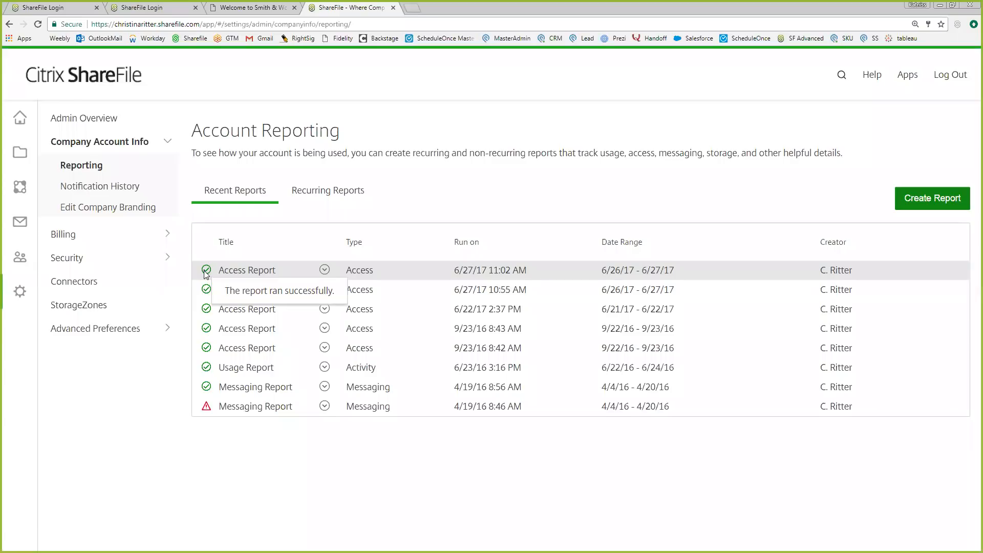
{"action": "left_click", "coordinate": [248, 272]}
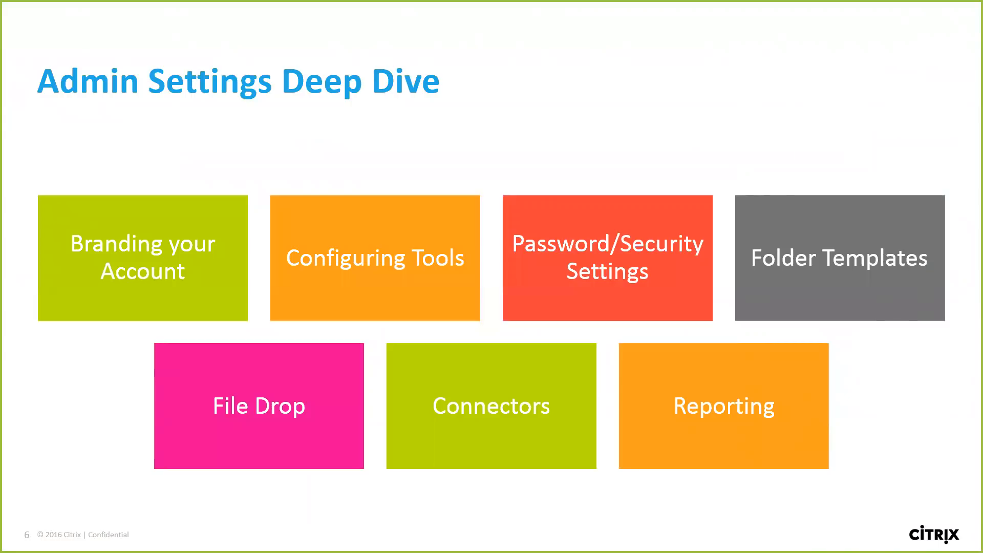
{"action": "key", "text": "Right"}
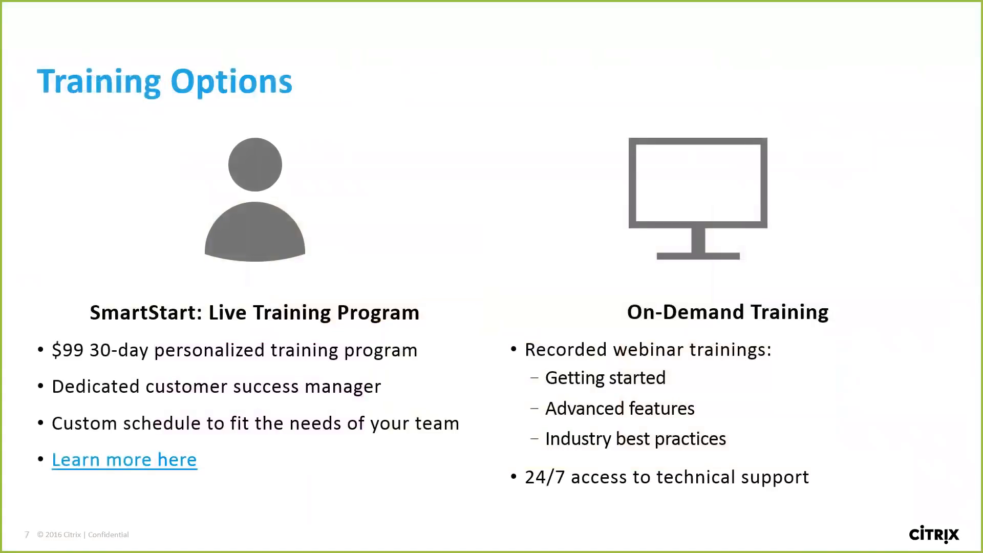
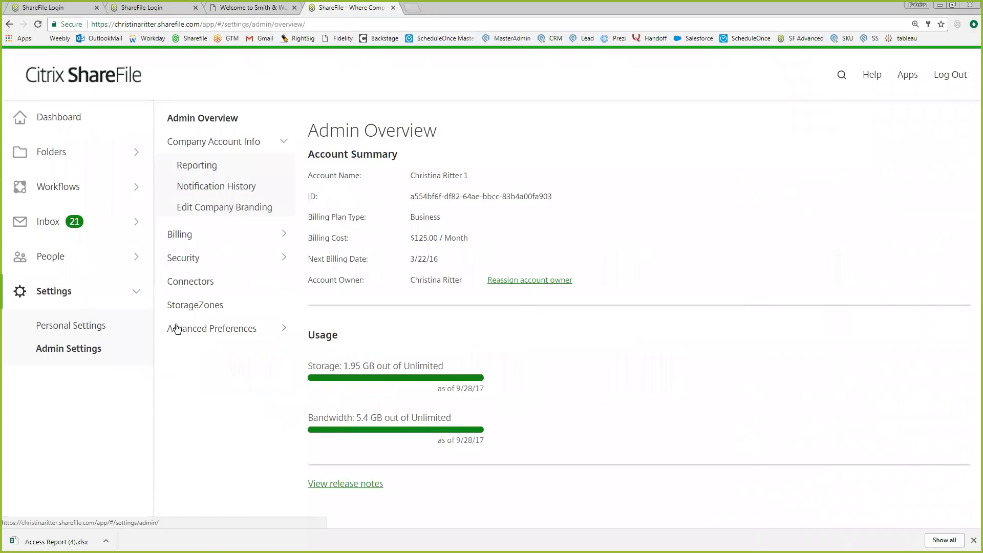
{"action": "left_click", "coordinate": [187, 262]}
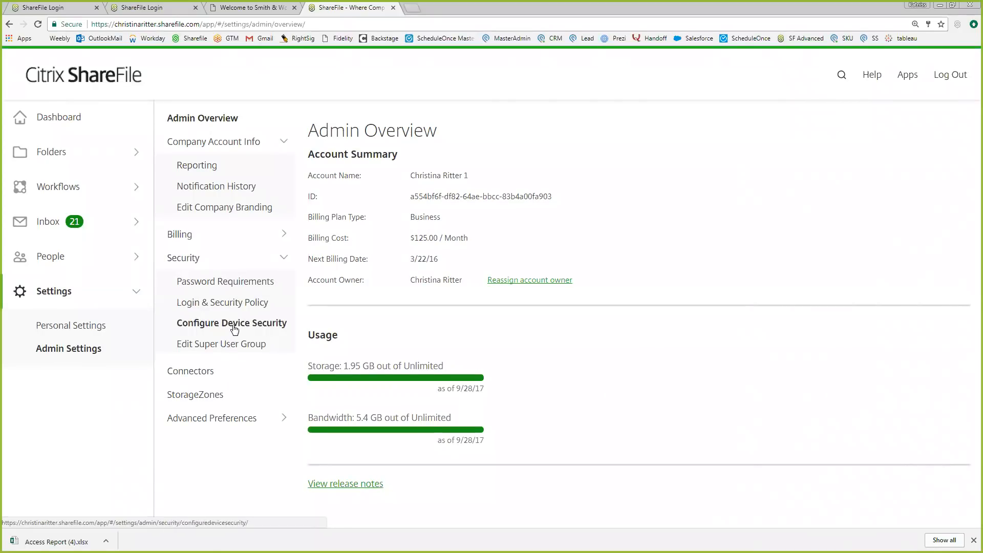
{"action": "left_click", "coordinate": [235, 327]}
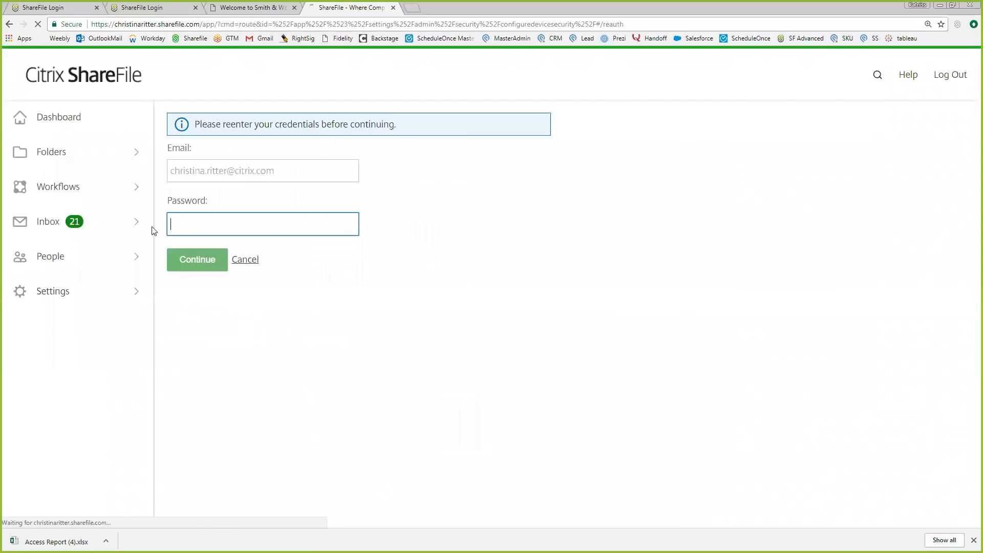
{"action": "left_click", "coordinate": [68, 290]}
{"action": "left_click", "coordinate": [71, 347]}
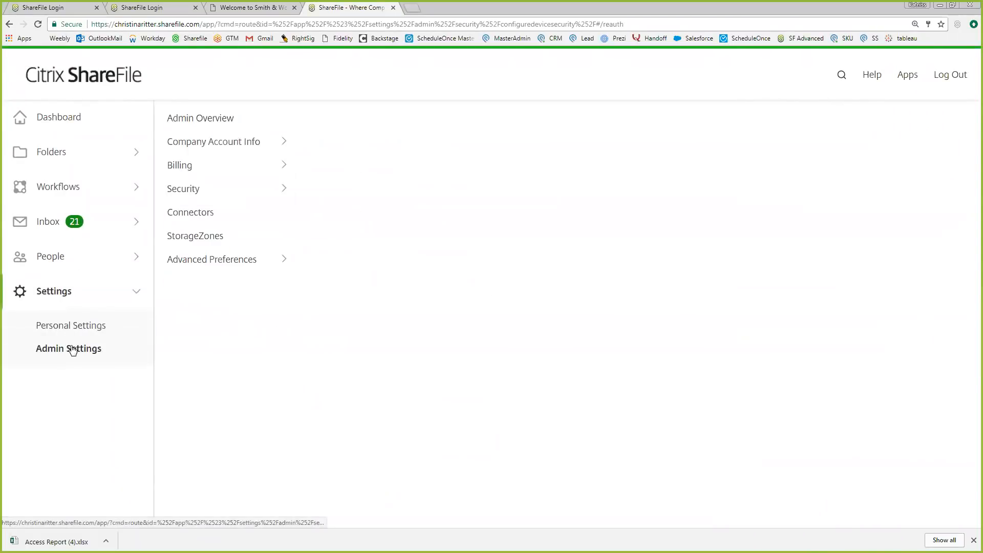
Examine the desktop app options on the Enable ShareFile Tools page under Advanced Preferences, and return to the admin overview
{"action": "left_click", "coordinate": [200, 261]}
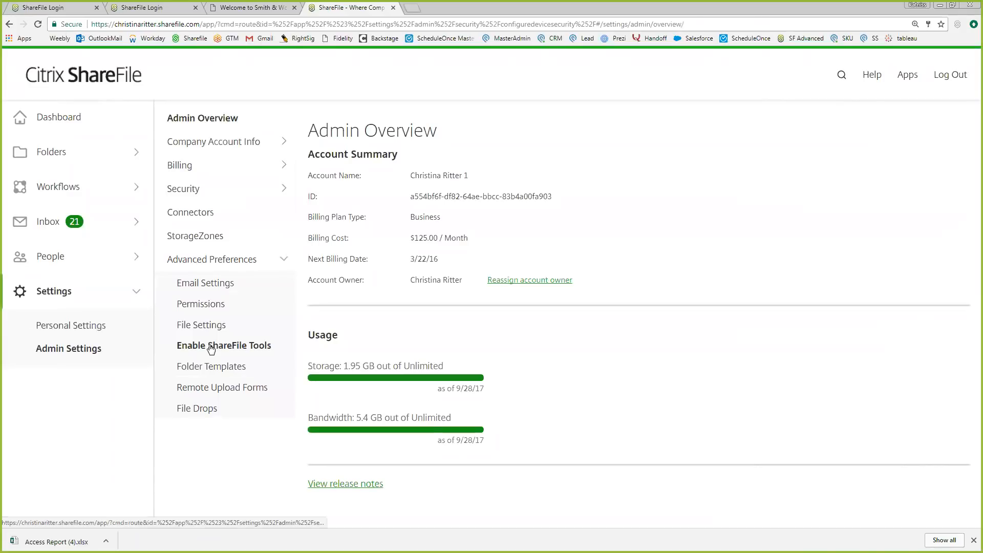
{"action": "left_click", "coordinate": [203, 346]}
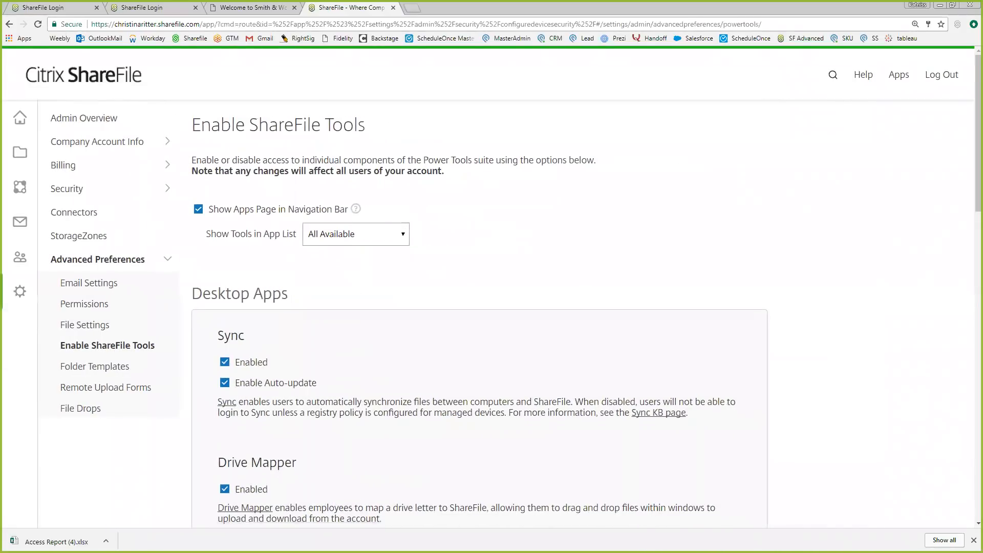
{"action": "scroll", "coordinate": [370, 336], "scroll_direction": "down", "scroll_amount": 2}
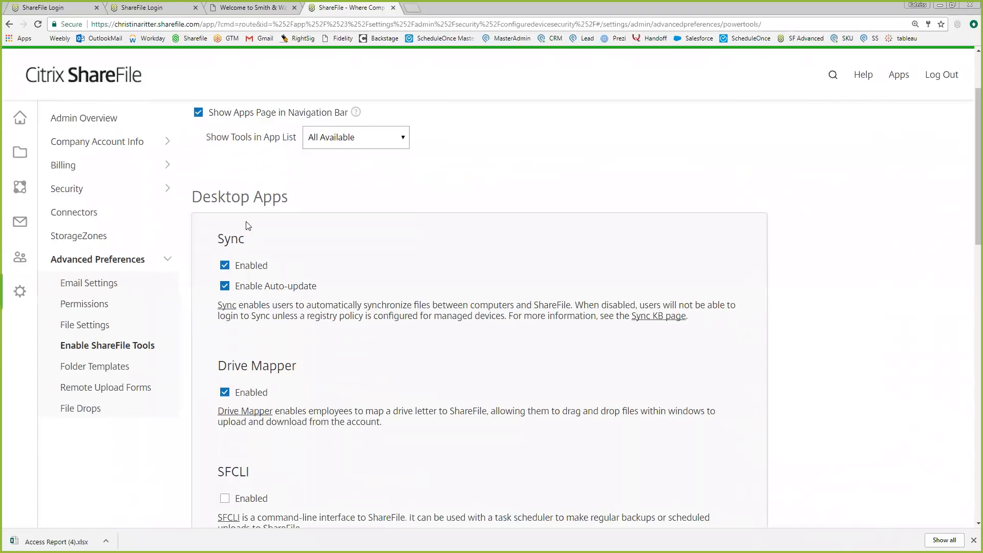
{"action": "scroll", "coordinate": [359, 374], "scroll_direction": "down", "scroll_amount": 4}
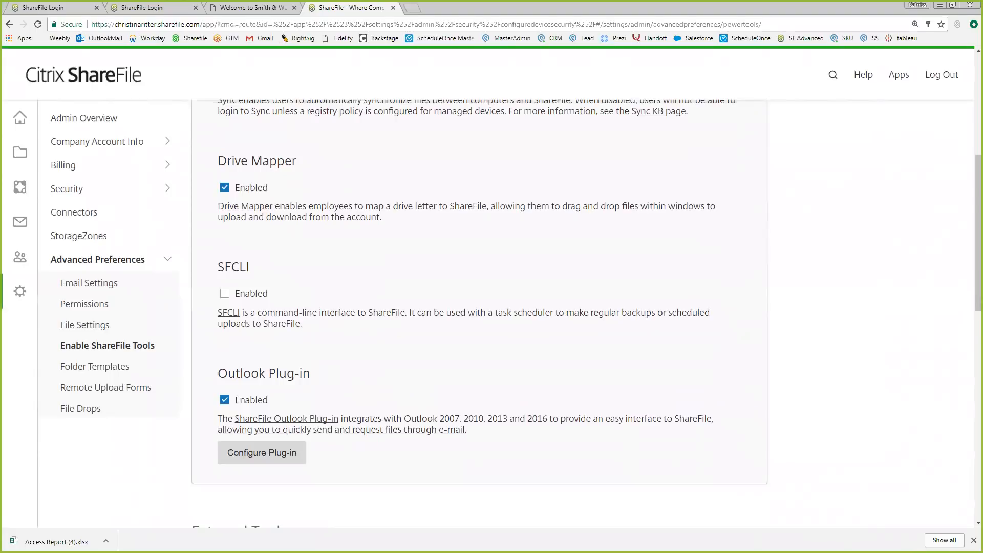
{"action": "scroll", "coordinate": [459, 361], "scroll_direction": "up", "scroll_amount": 5}
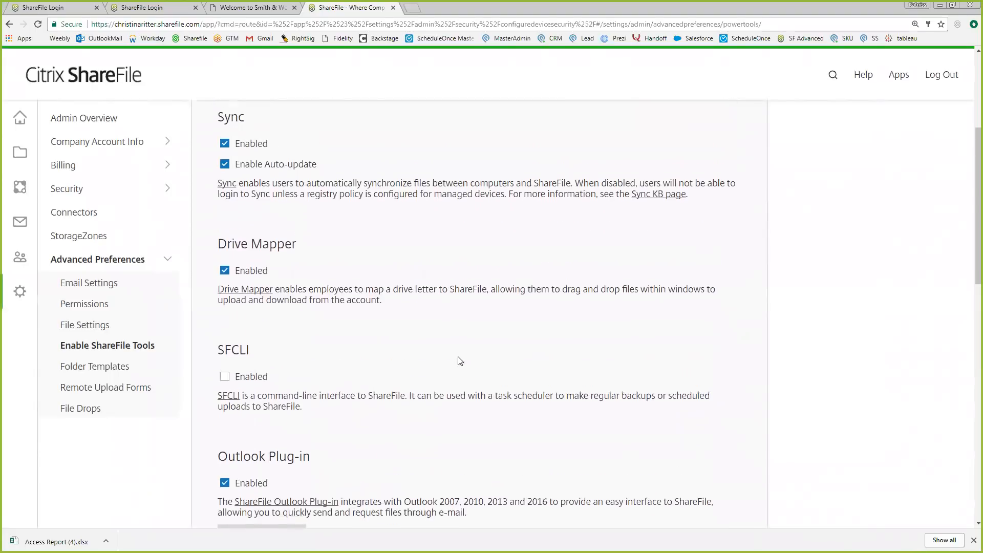
{"action": "scroll", "coordinate": [459, 362], "scroll_direction": "up", "scroll_amount": 1}
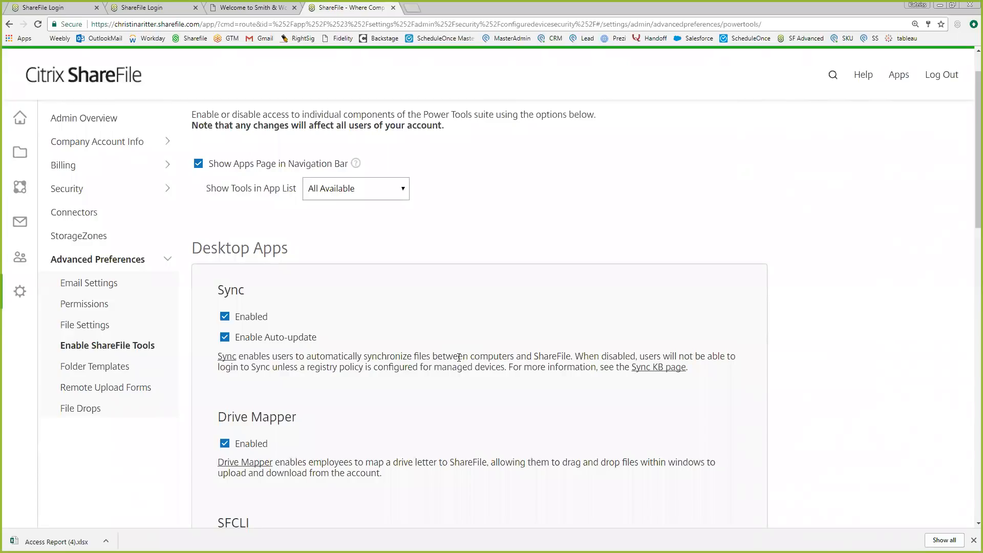
{"action": "scroll", "coordinate": [543, 381], "scroll_direction": "down", "scroll_amount": 4}
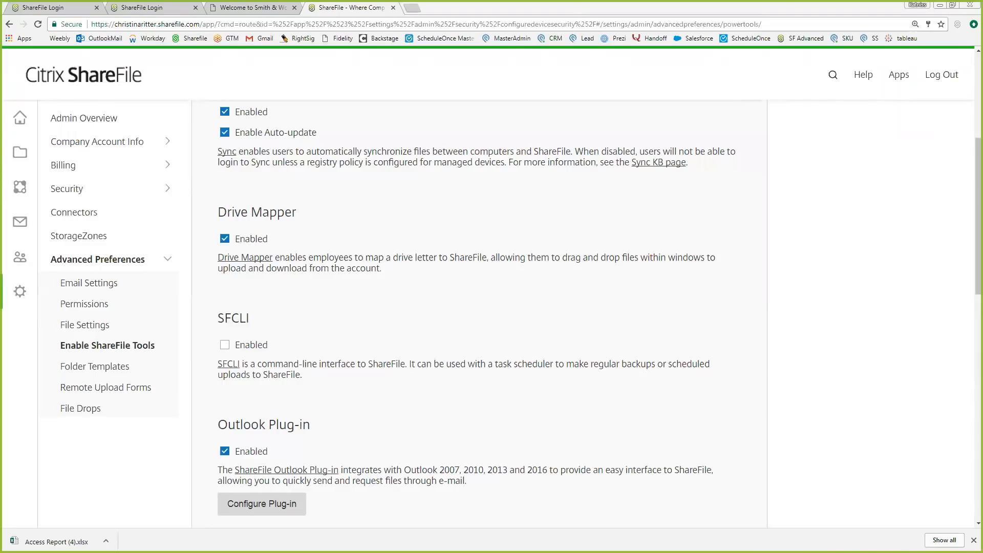
{"action": "mouse_move", "coordinate": [34, 316]}
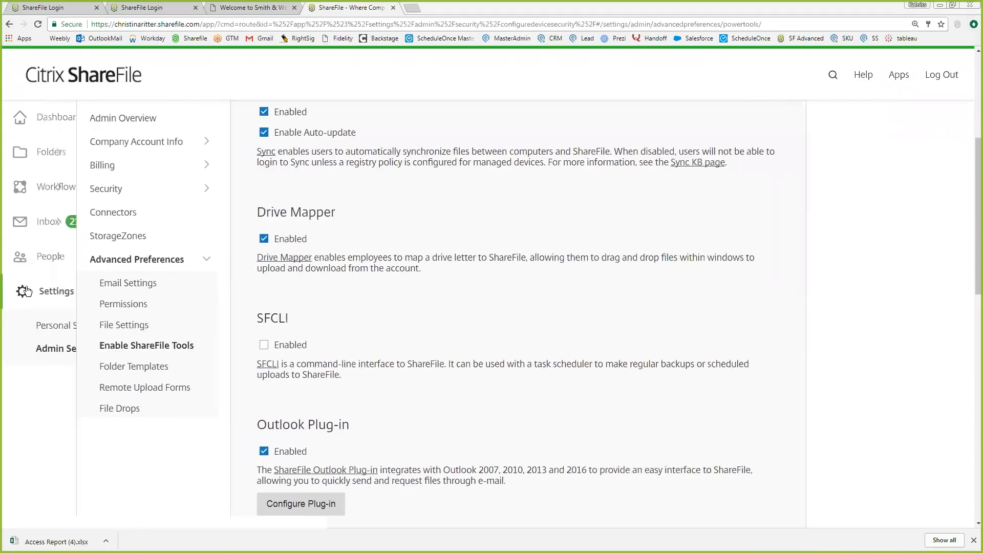
{"action": "left_click", "coordinate": [51, 357]}
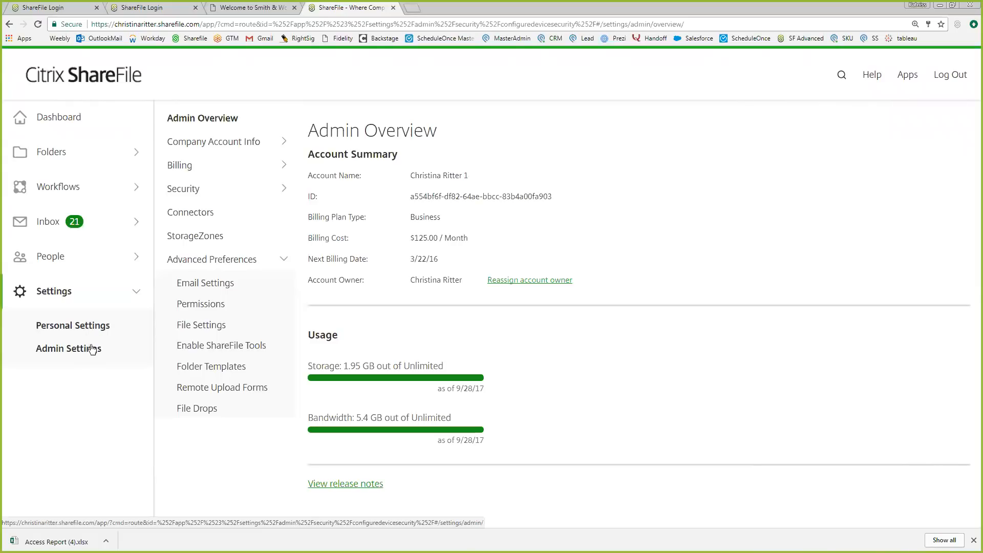
In the second client folder under Clients in Shared Folders, enable Upload Alerts for the user from The Hunger Games and save
{"action": "left_click", "coordinate": [59, 153]}
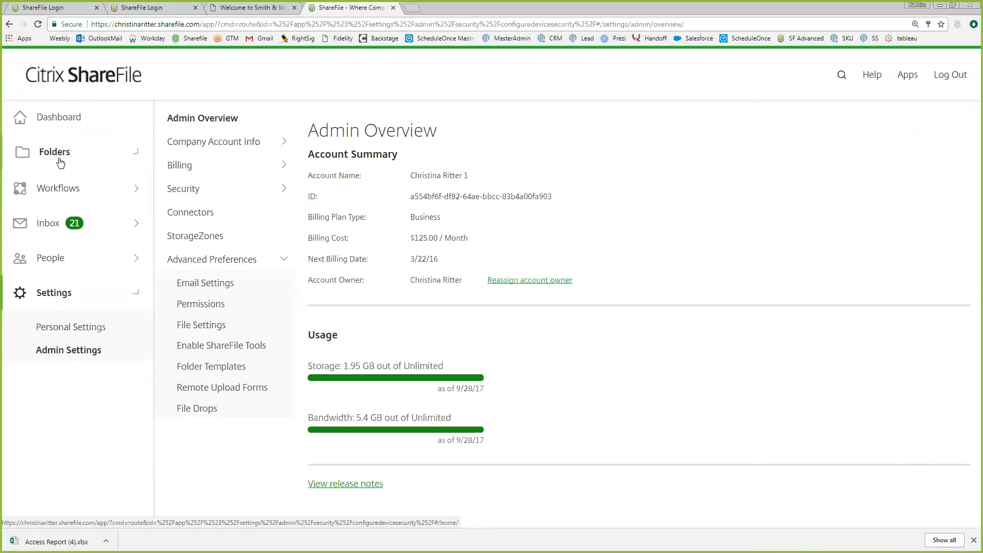
{"action": "left_click", "coordinate": [69, 210]}
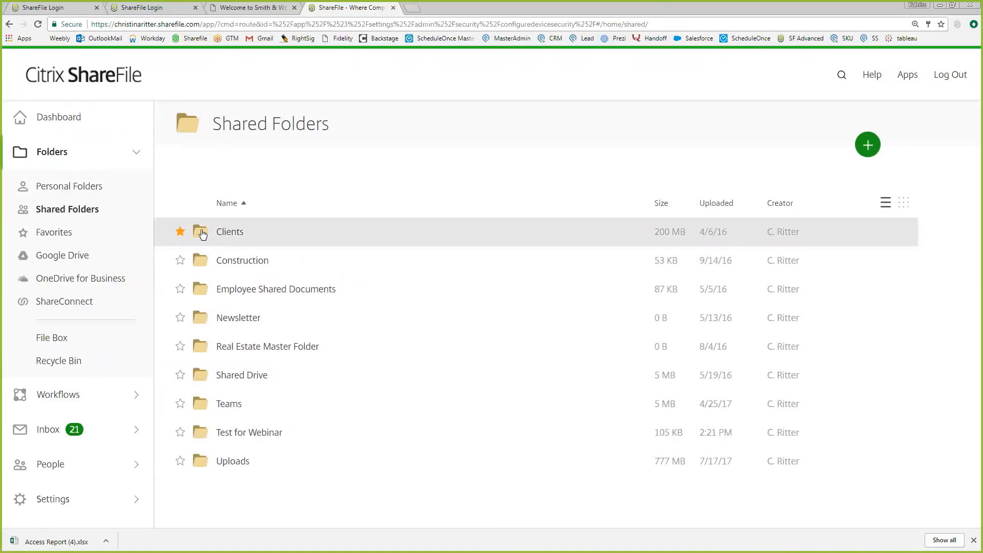
{"action": "left_click", "coordinate": [202, 234]}
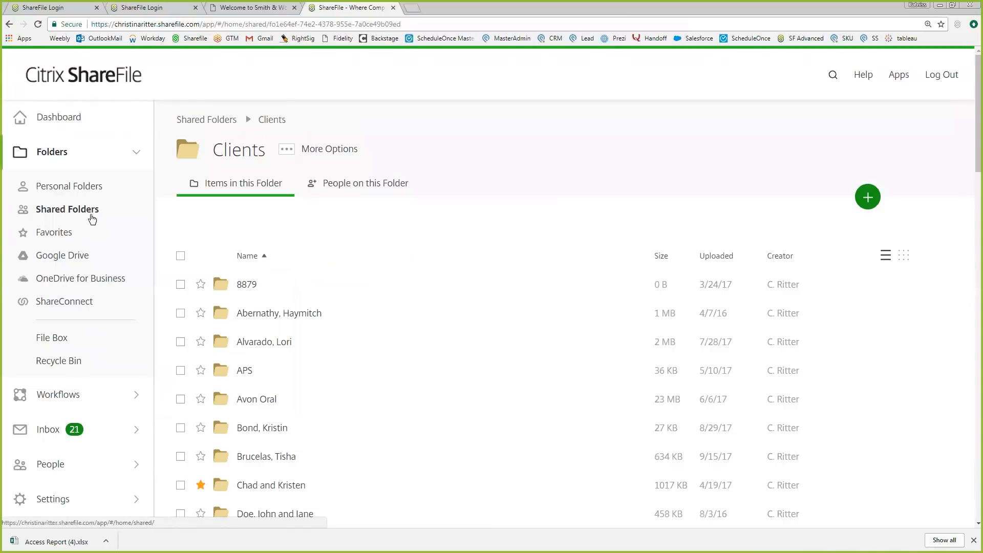
{"action": "left_click", "coordinate": [311, 317]}
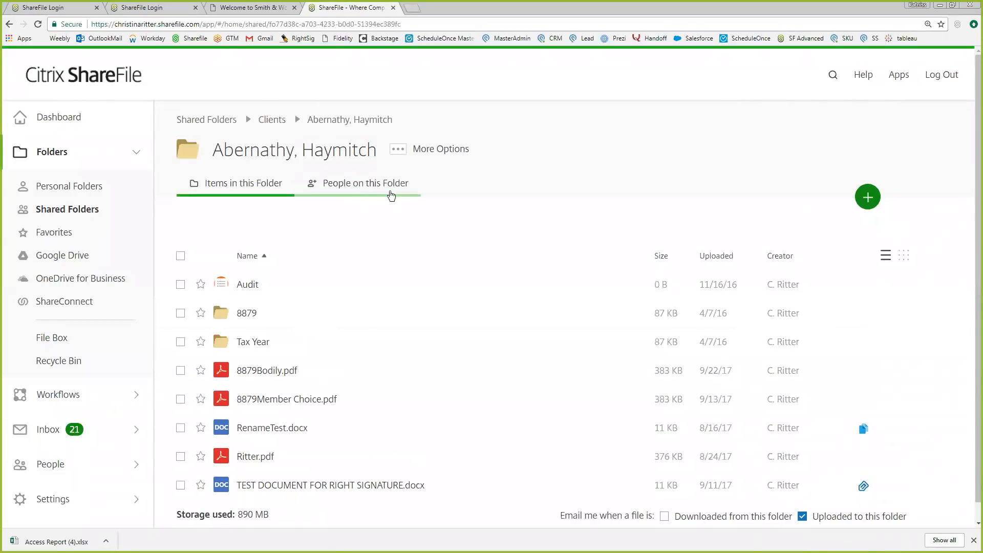
{"action": "left_click", "coordinate": [373, 188]}
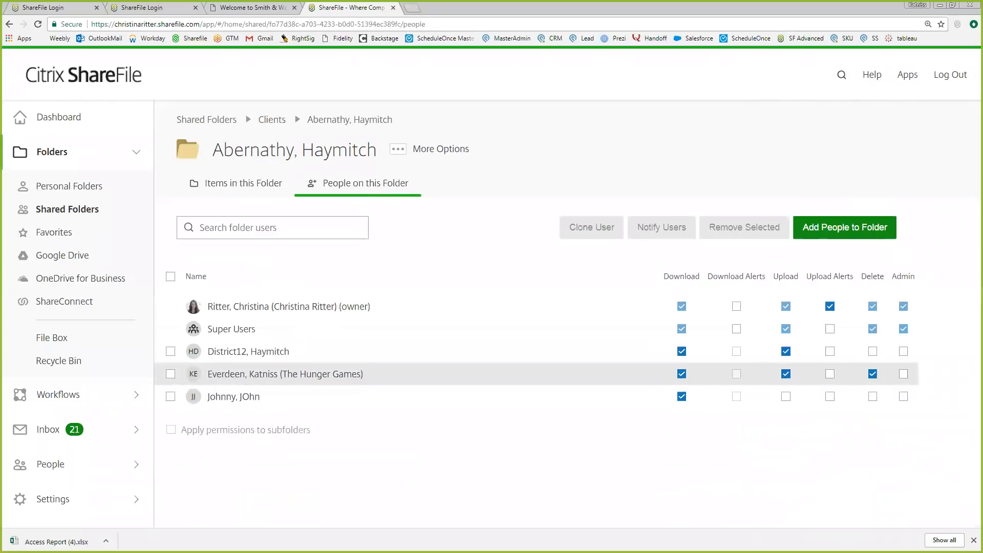
{"action": "left_click", "coordinate": [831, 374]}
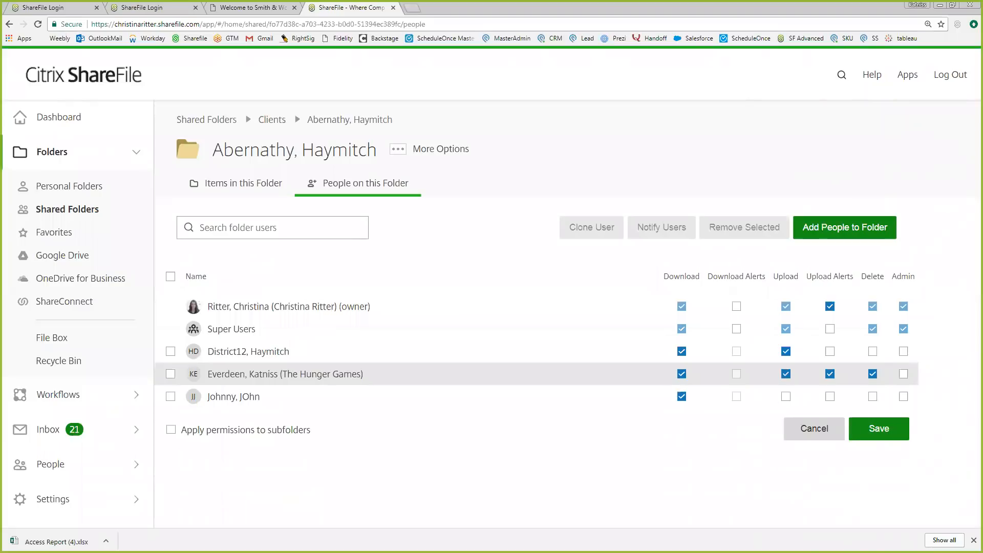
{"action": "left_click", "coordinate": [879, 429]}
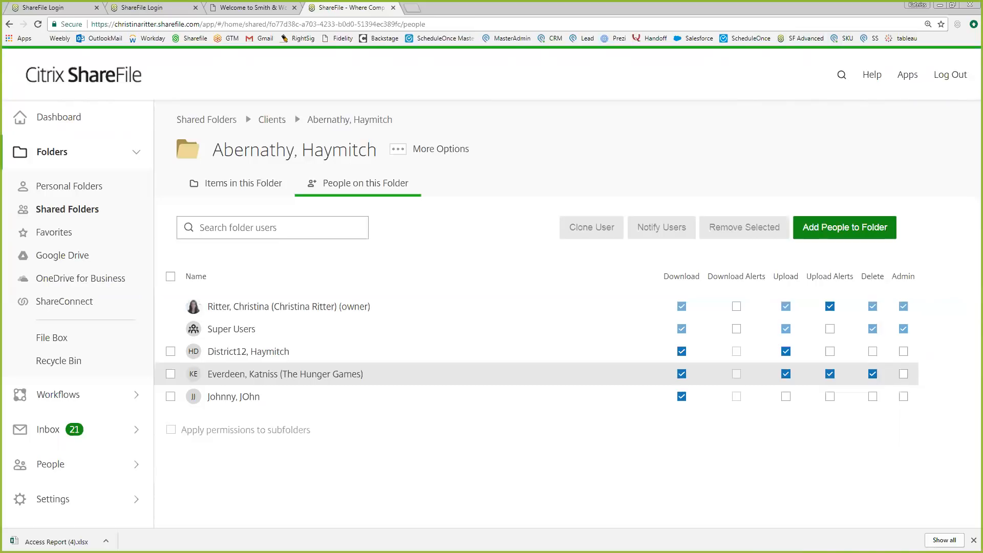
Add the existing user from The Hunger Games to the Test for Webinar shared folder with Download and Upload permissions
{"action": "left_click", "coordinate": [67, 210]}
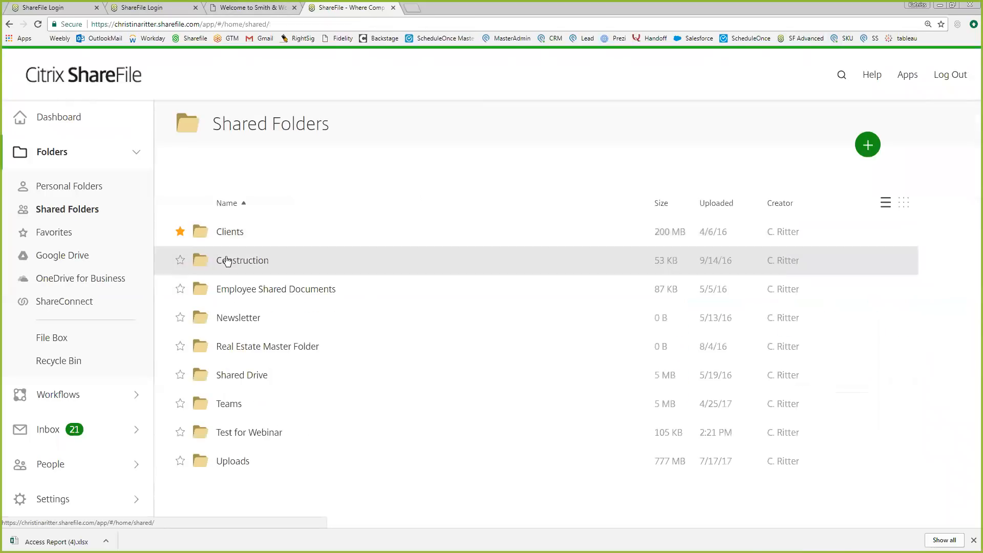
{"action": "left_click", "coordinate": [249, 432]}
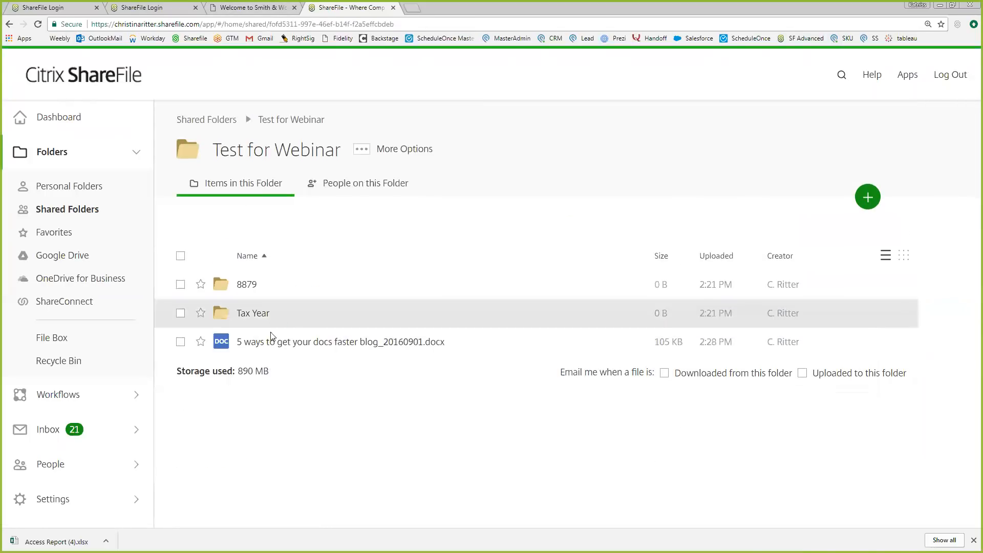
{"action": "left_click", "coordinate": [356, 191]}
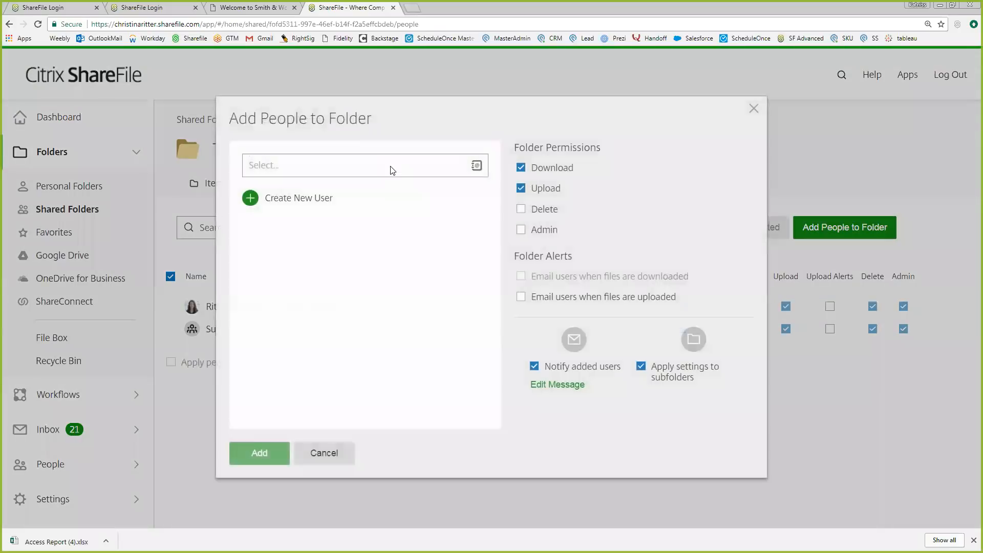
{"action": "type", "text": "katnis"}
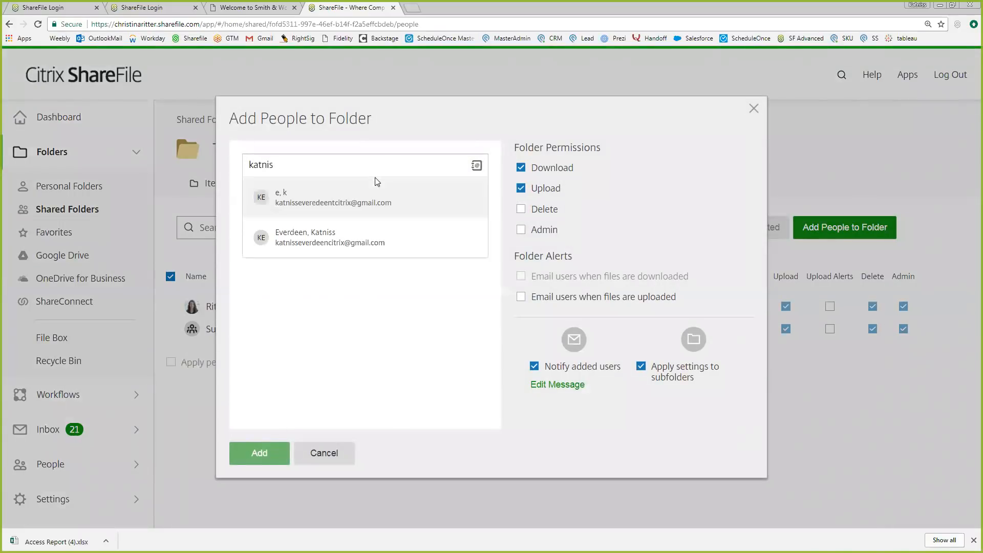
{"action": "left_click", "coordinate": [338, 240]}
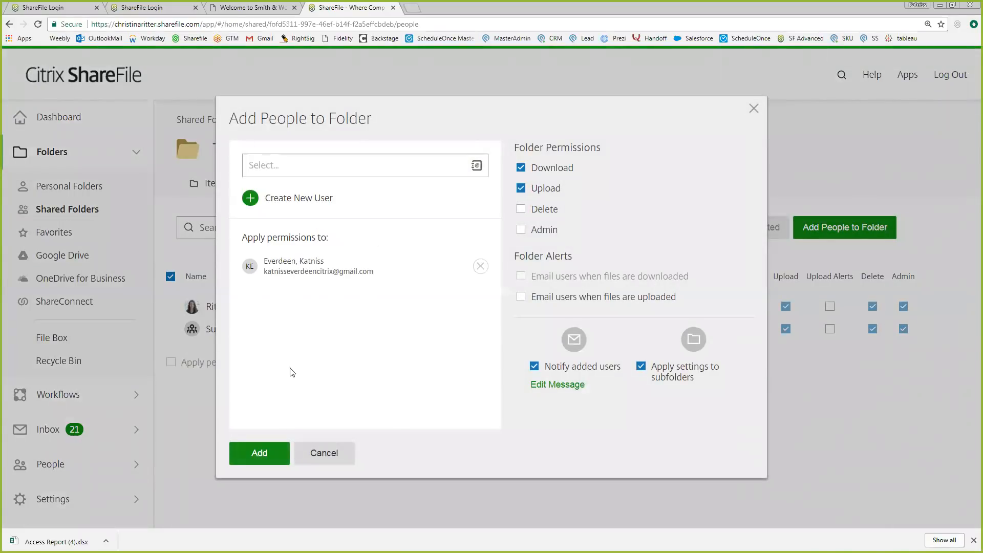
{"action": "left_click", "coordinate": [260, 452]}
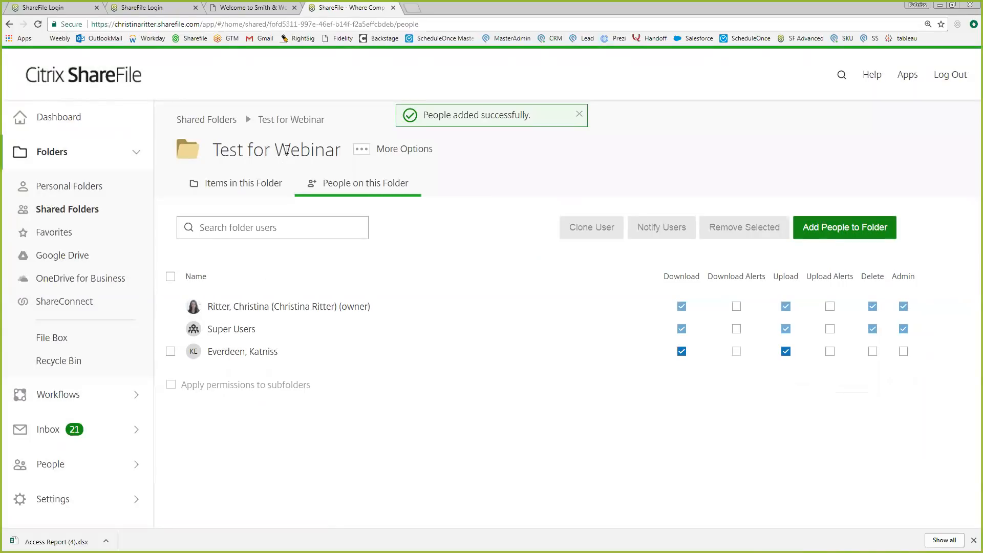
Remove the user from The Hunger Games from the people on the Tax Year subfolder of Test for Webinar
{"action": "left_click", "coordinate": [259, 183]}
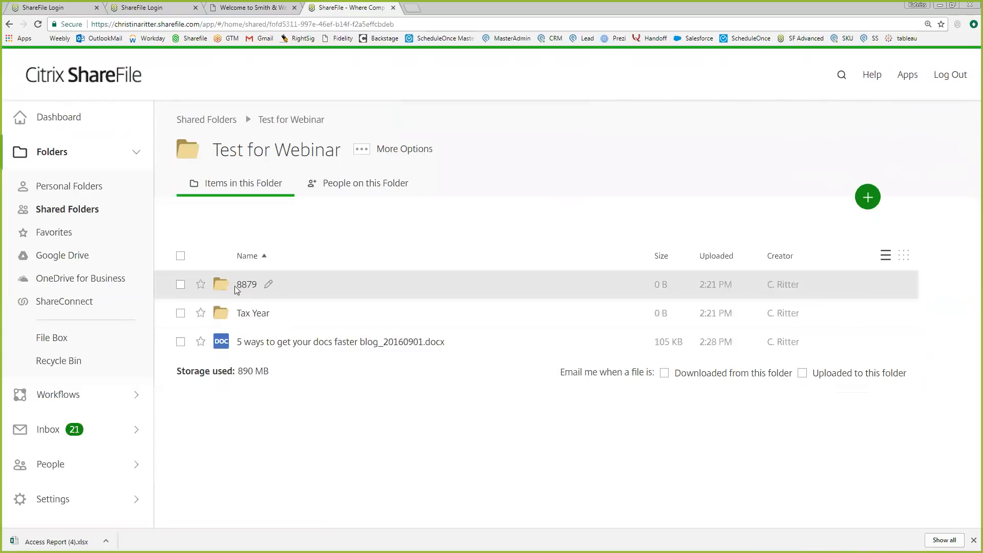
{"action": "left_click", "coordinate": [250, 313]}
{"action": "left_click", "coordinate": [353, 185]}
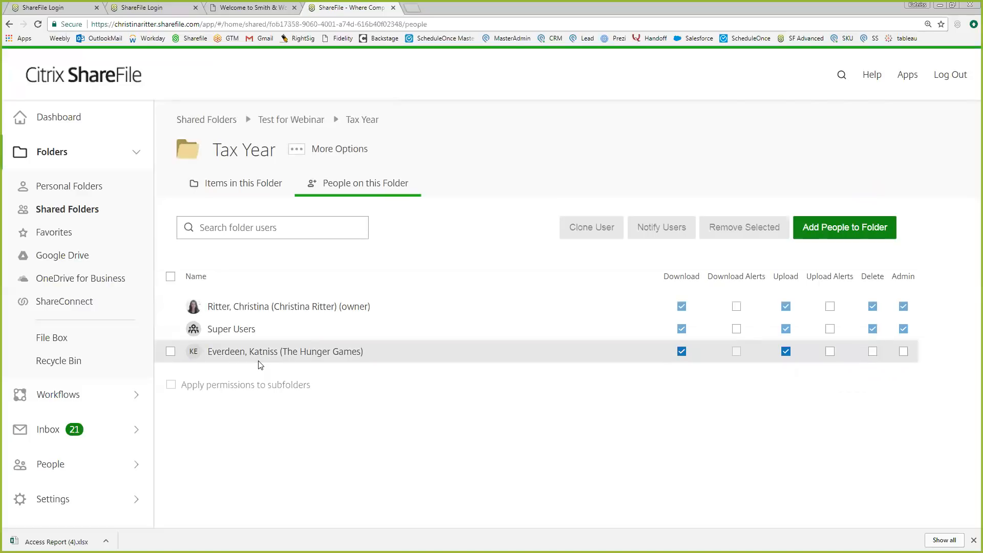
{"action": "left_click", "coordinate": [170, 352]}
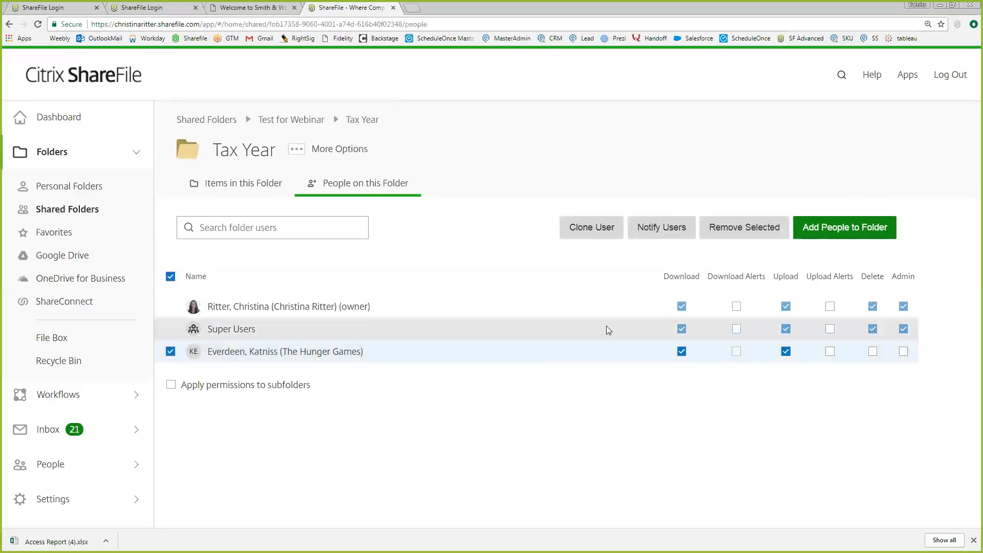
{"action": "left_click", "coordinate": [744, 227]}
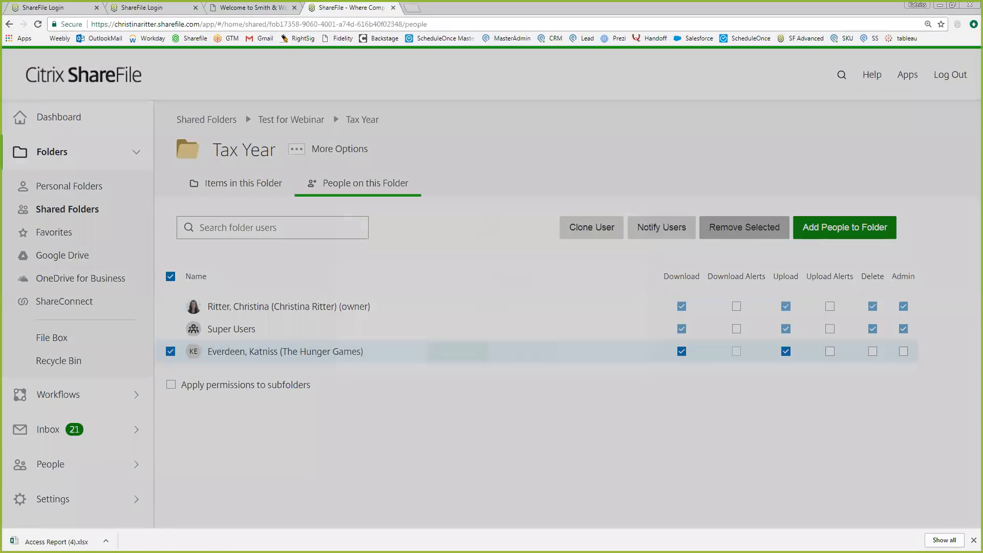
{"action": "left_click", "coordinate": [461, 354]}
Review the contents of Tax Year and its parent folder, and check who has access to the 8879 subfolder
{"action": "left_click", "coordinate": [268, 191]}
{"action": "left_click_drag", "start_coordinate": [270, 153], "coordinate": [209, 157]}
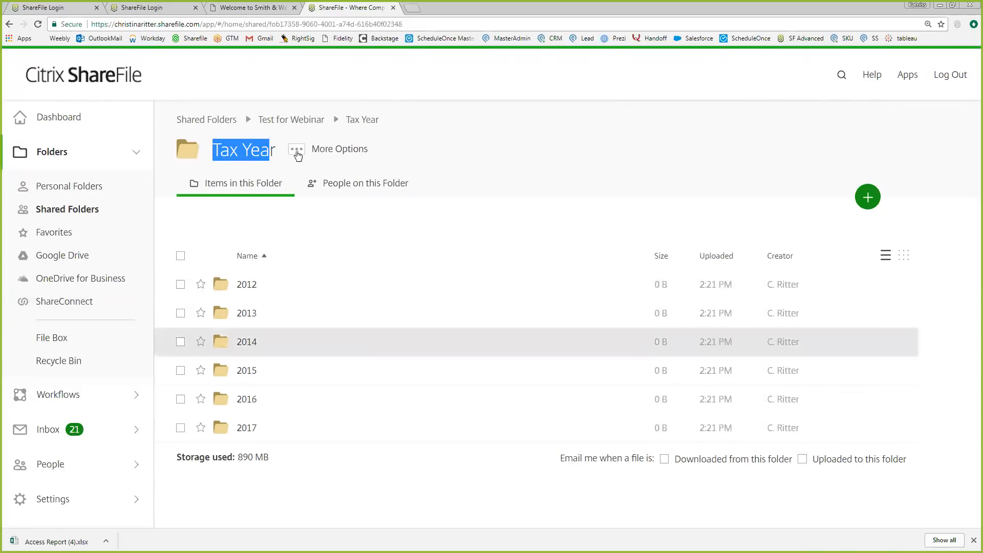
{"action": "left_click", "coordinate": [306, 122]}
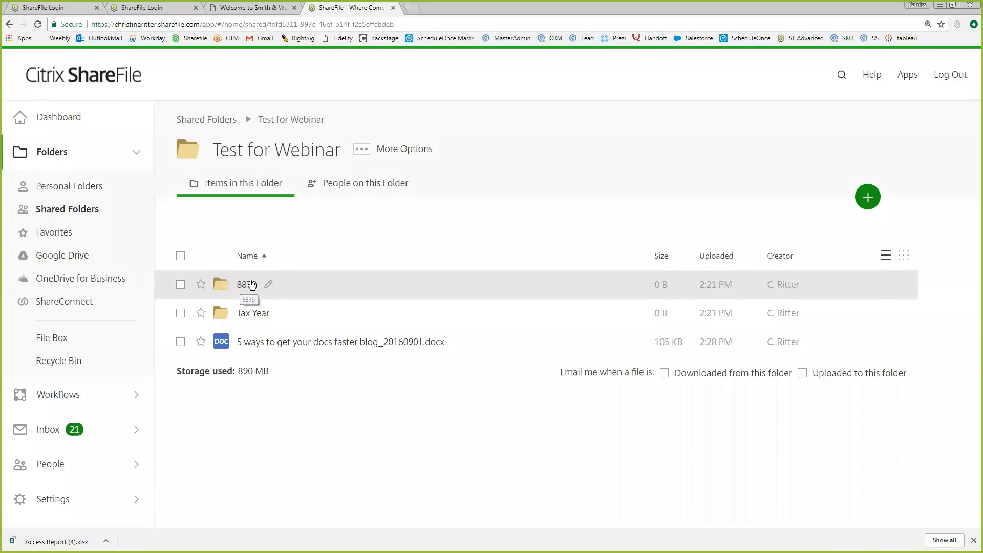
{"action": "left_click_drag", "start_coordinate": [214, 150], "coordinate": [343, 154]}
{"action": "left_click", "coordinate": [343, 155]}
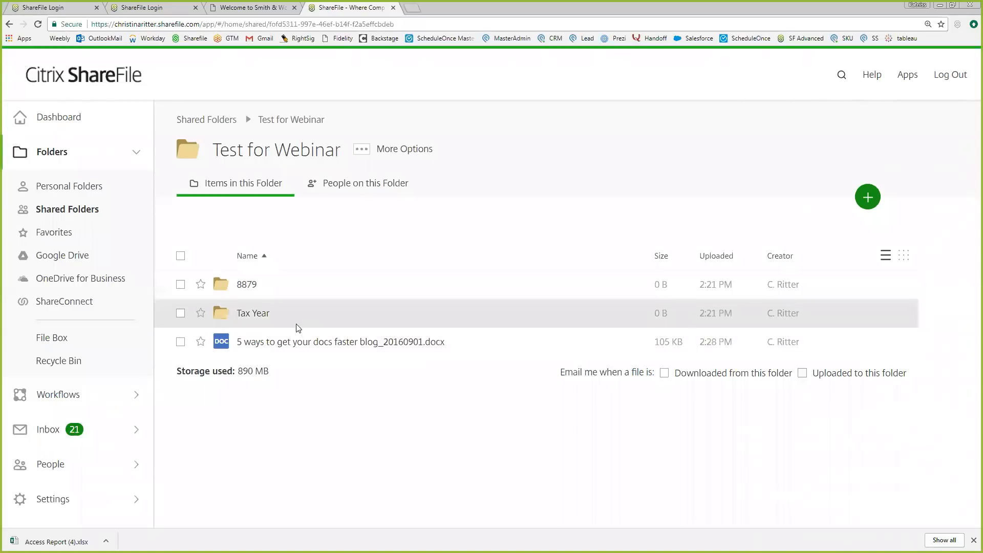
{"action": "left_click", "coordinate": [247, 285]}
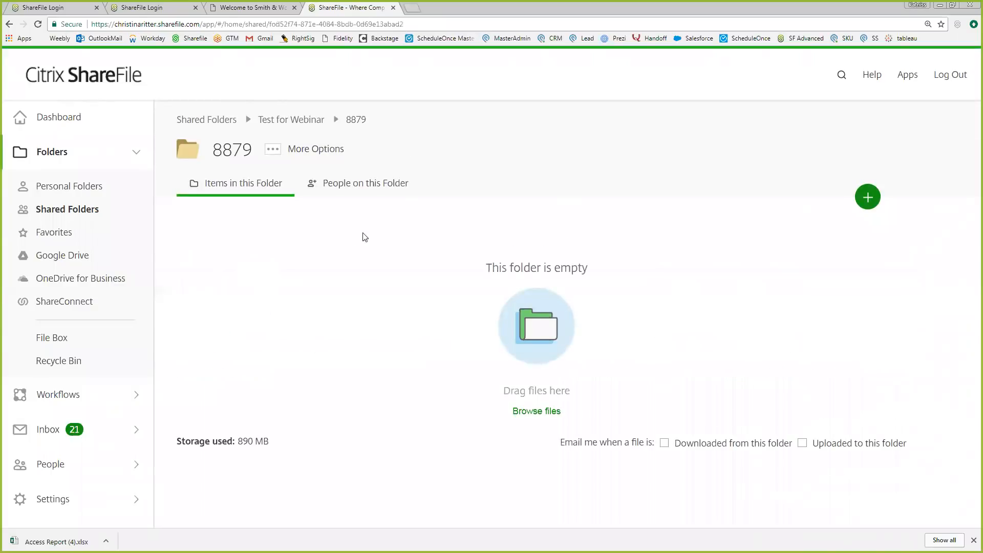
{"action": "left_click", "coordinate": [380, 190]}
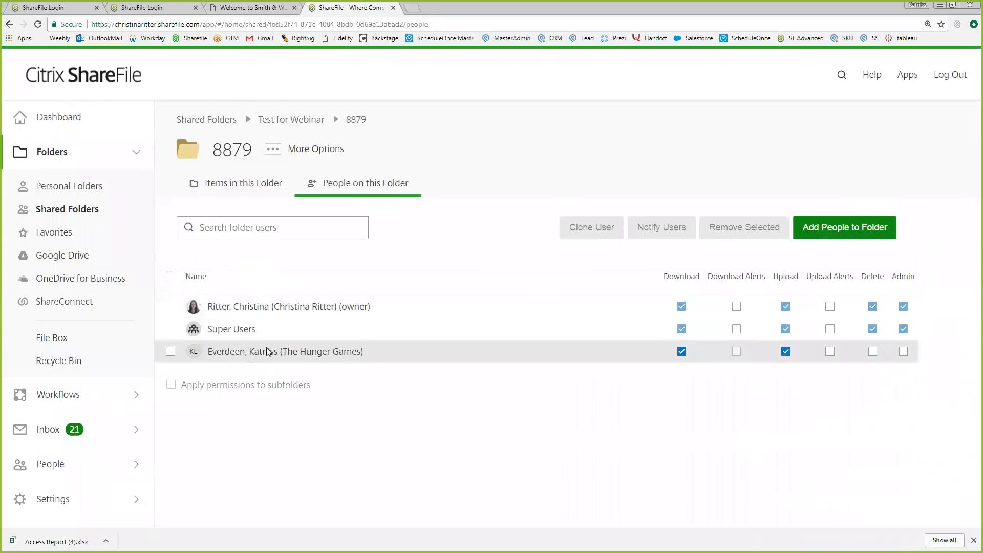
{"action": "left_click", "coordinate": [260, 186]}
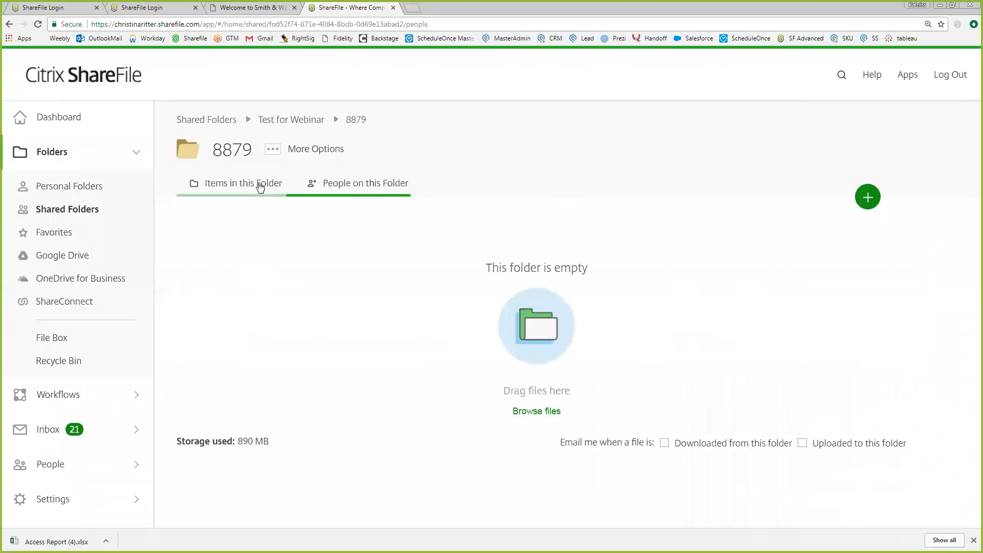
Log out of ShareFile and compare its sign-in page with the client login and upload link on the Smith & Wooton website
{"action": "left_click", "coordinate": [288, 121]}
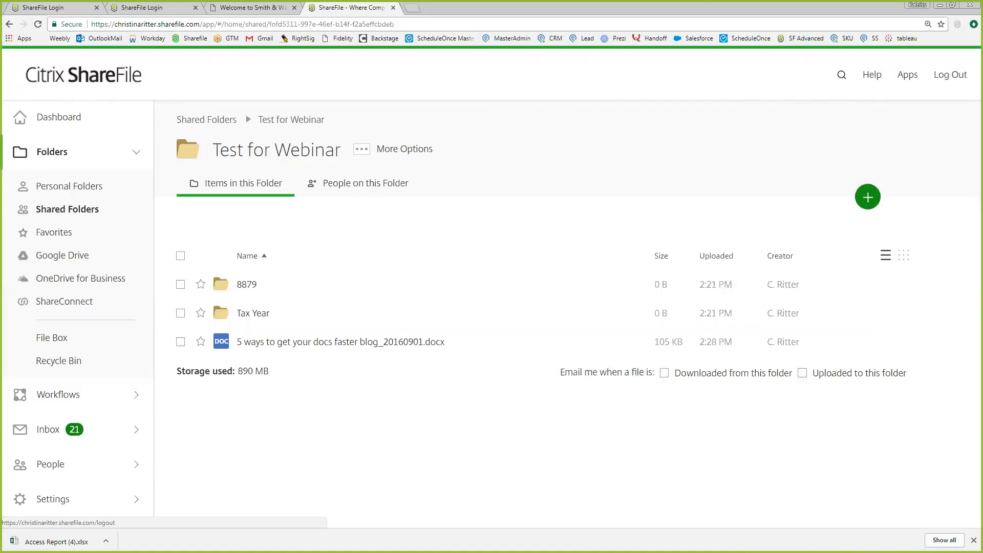
{"action": "left_click", "coordinate": [950, 75]}
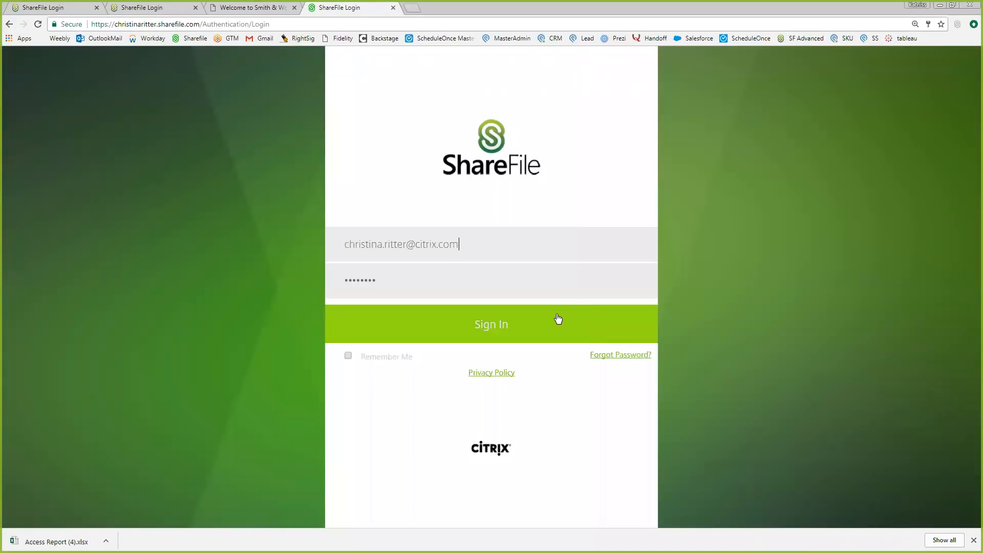
{"action": "left_click", "coordinate": [261, 10]}
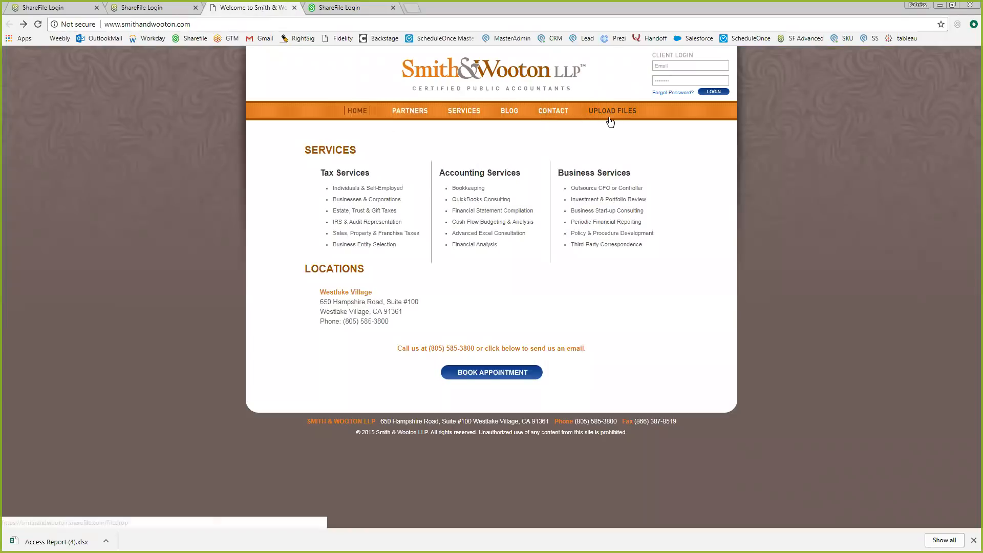
{"action": "left_click", "coordinate": [337, 9]}
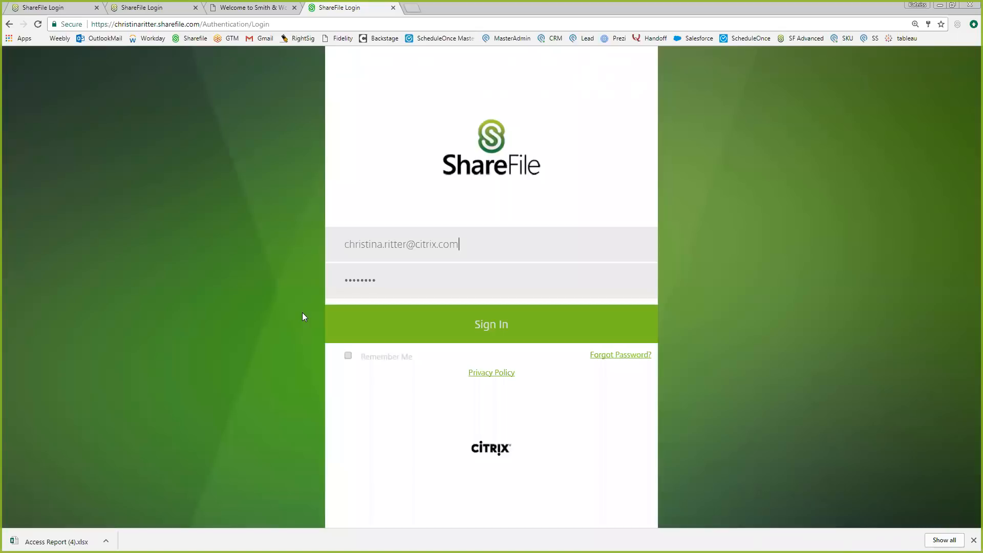
{"action": "left_click", "coordinate": [254, 7]}
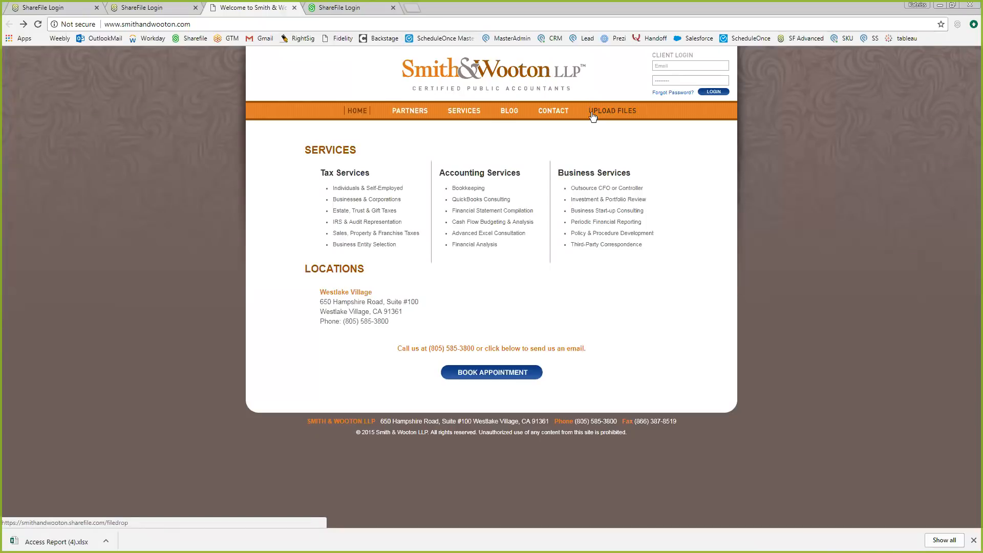
{"action": "left_click", "coordinate": [338, 7]}
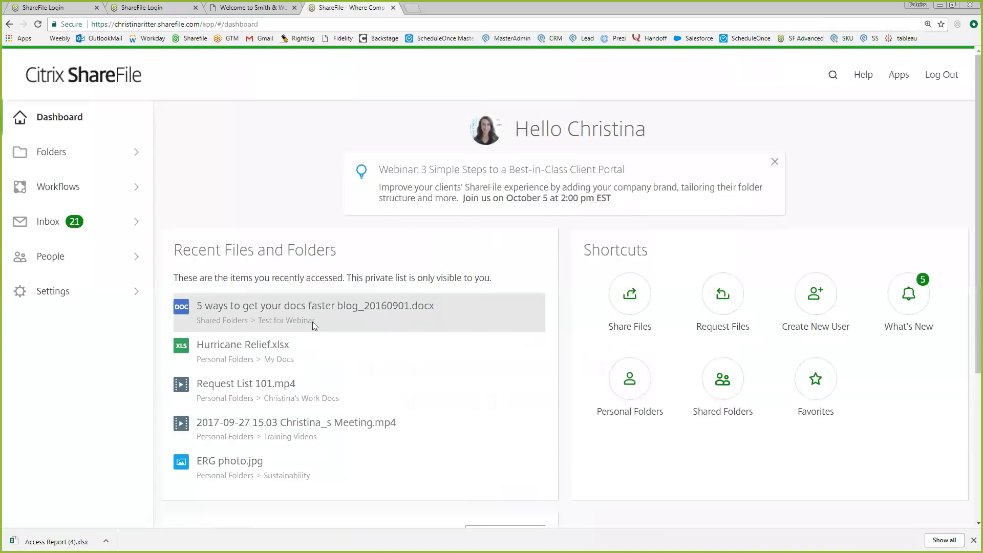
View the employee's File Box and open the Upload Files page from the Smith & Wooton website for comparison
{"action": "left_click", "coordinate": [77, 154]}
{"action": "left_click", "coordinate": [61, 271]}
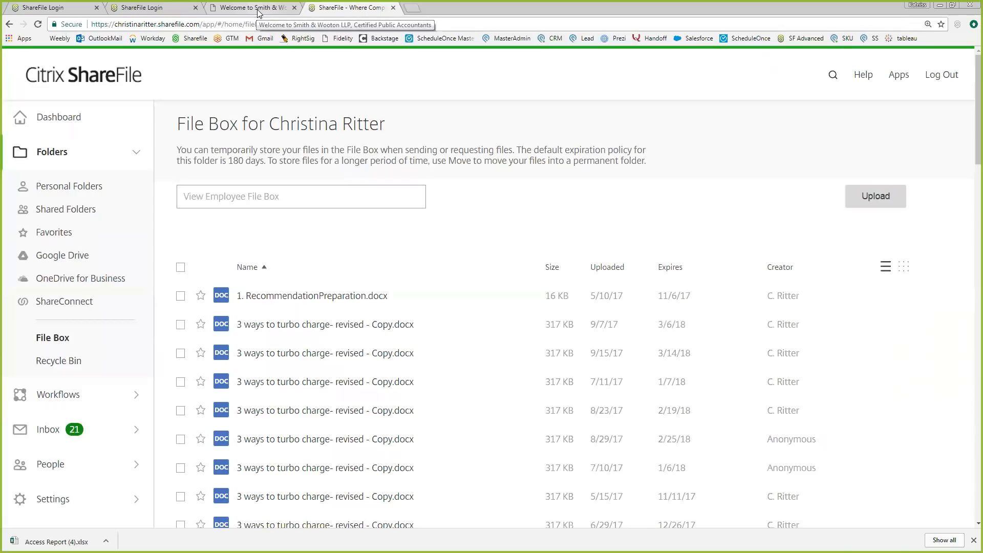
{"action": "left_click", "coordinate": [259, 9]}
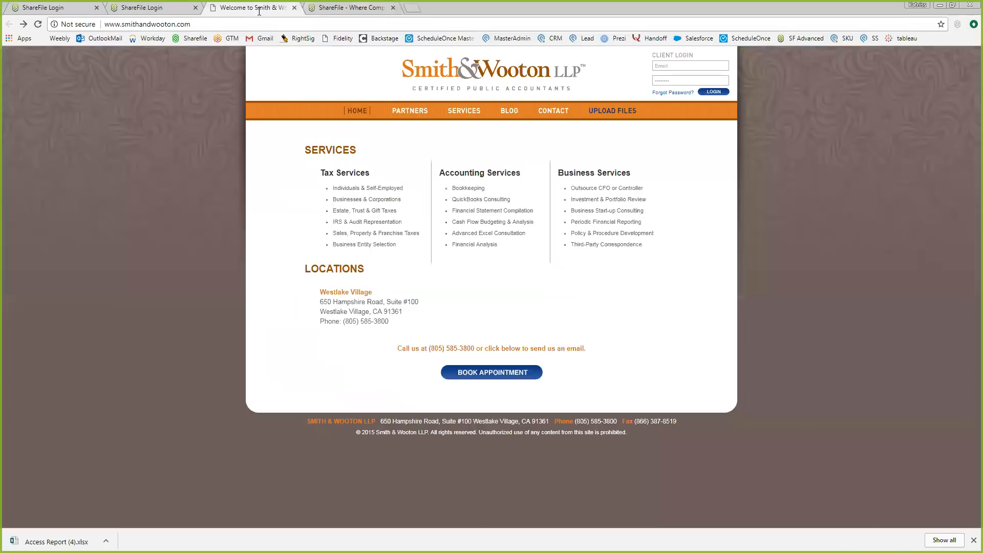
{"action": "left_click", "coordinate": [609, 113]}
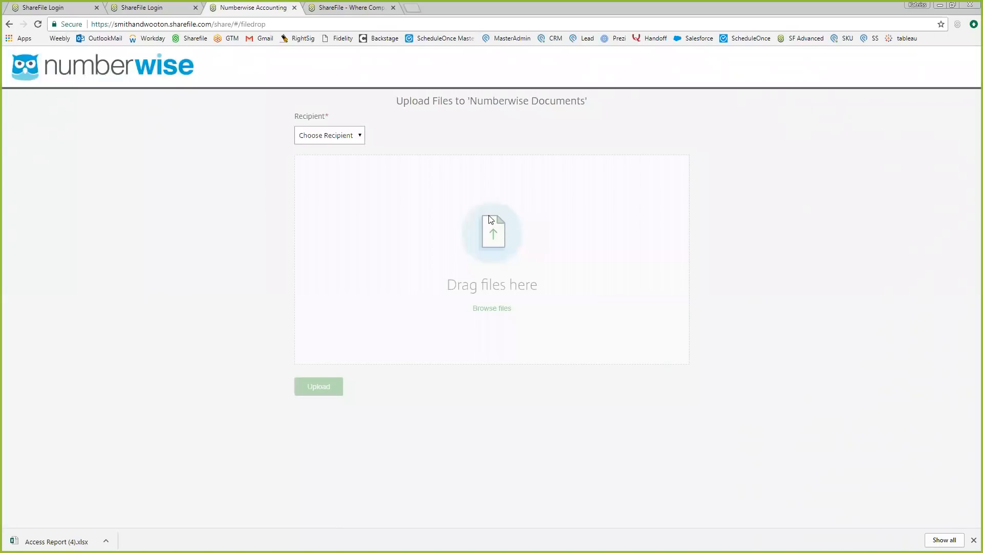
{"action": "left_click", "coordinate": [366, 8]}
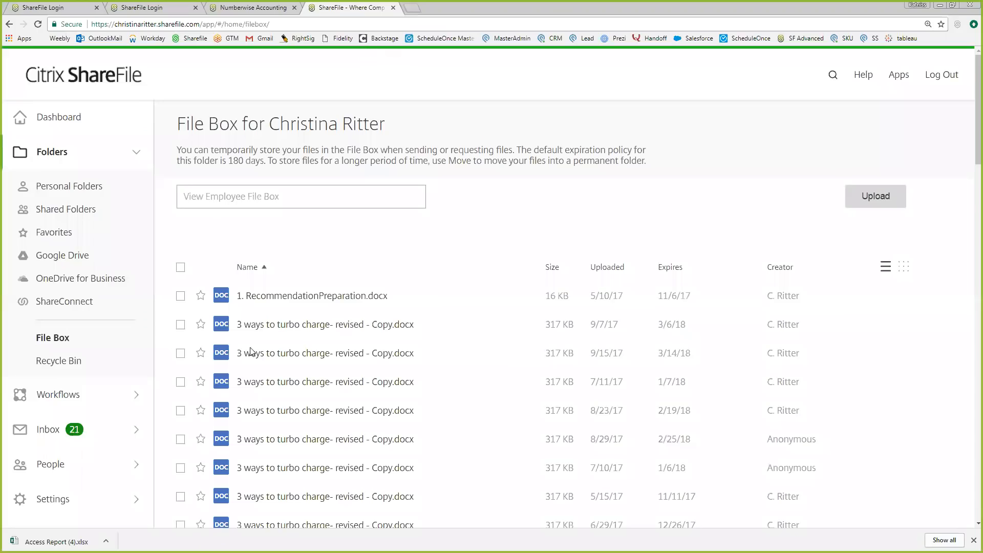
{"action": "scroll", "coordinate": [50, 464], "scroll_direction": "down", "scroll_amount": 6}
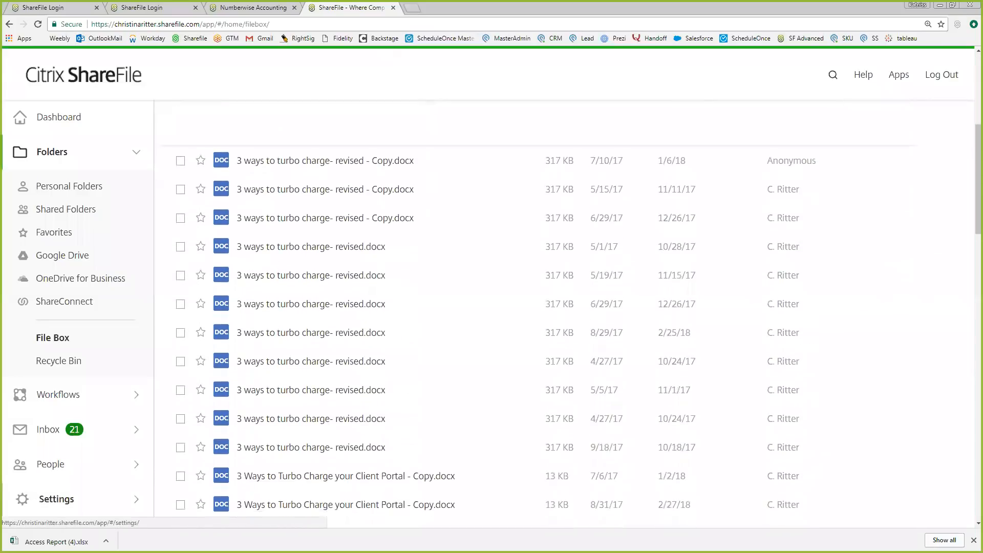
Show the account's File Drops in the advanced admin settings and view the direct link of the CPA site file drop
{"action": "left_click", "coordinate": [23, 499]}
{"action": "left_click", "coordinate": [70, 350]}
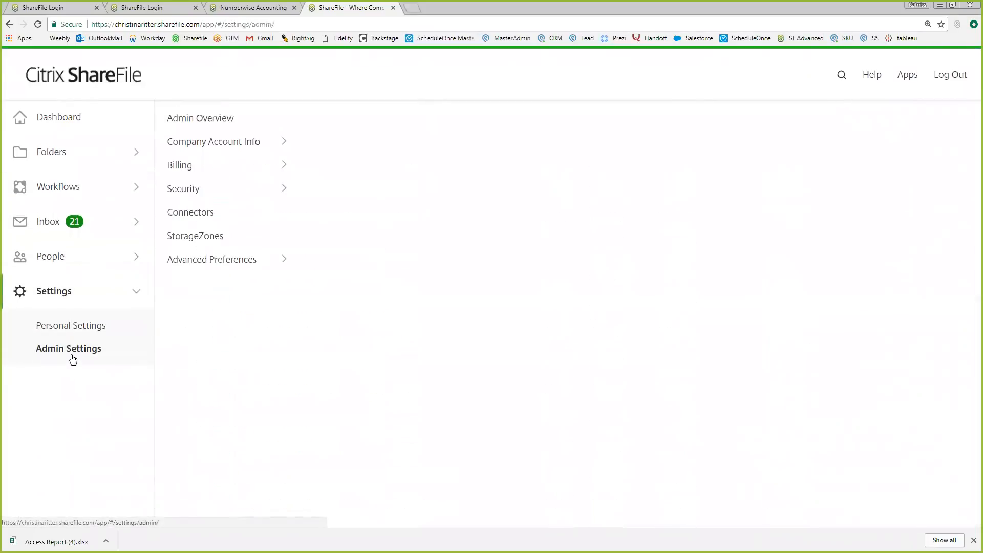
{"action": "left_click", "coordinate": [185, 259]}
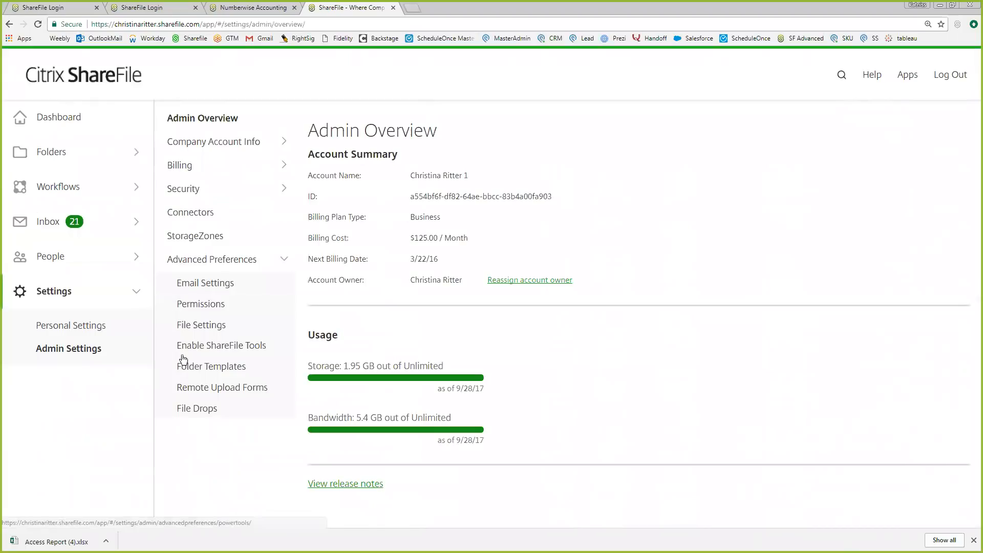
{"action": "left_click", "coordinate": [197, 408]}
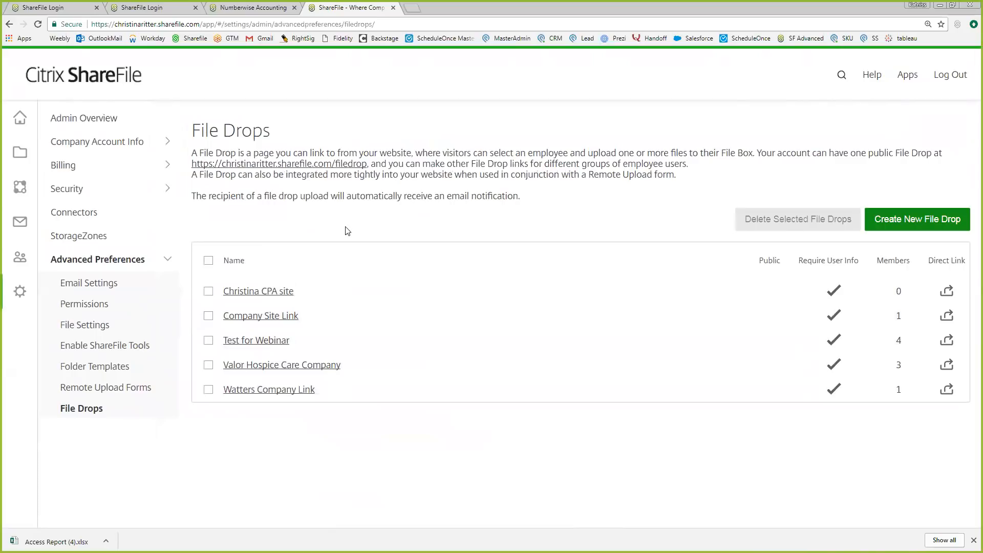
{"action": "left_click", "coordinate": [947, 291]}
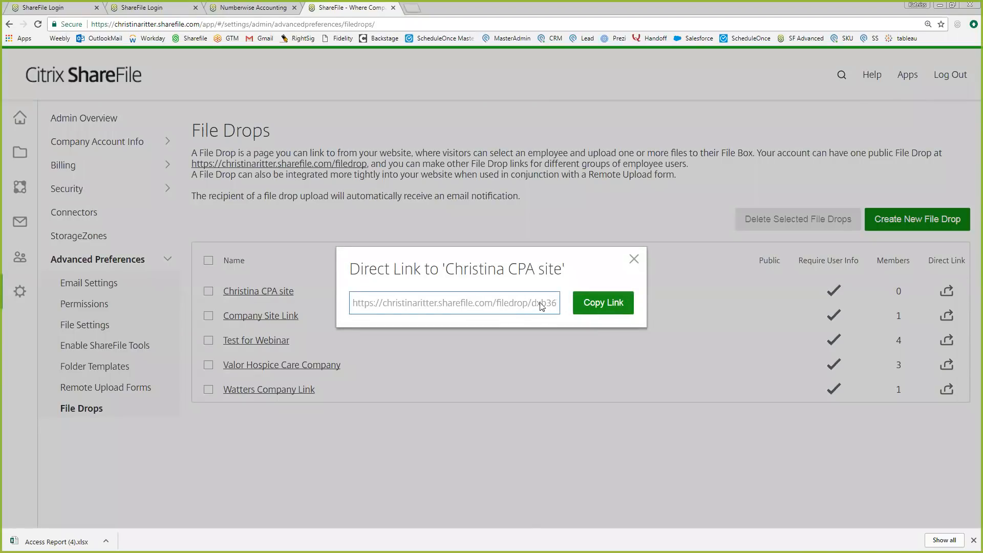
{"action": "left_click", "coordinate": [635, 259]}
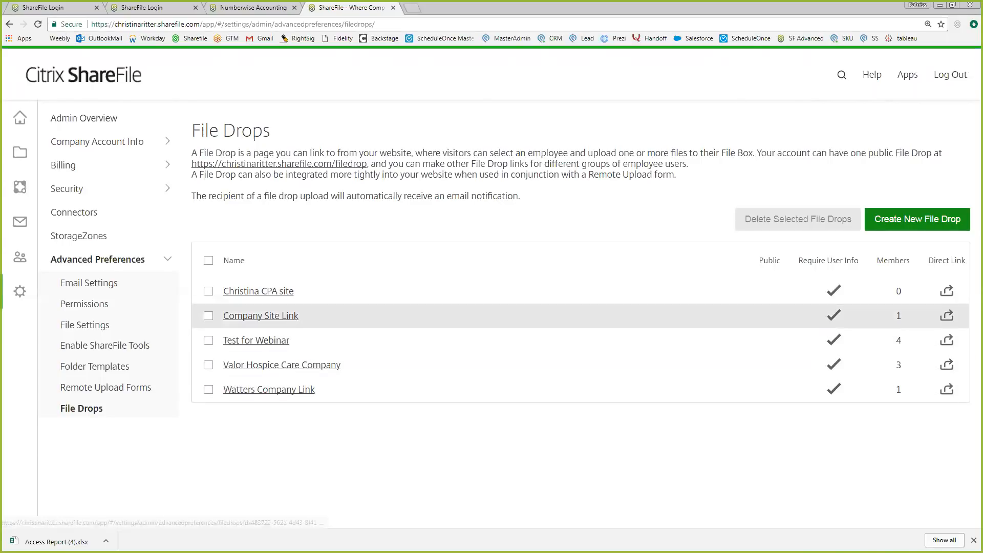
Copy the direct link of the Test for Webinar file drop and paste it as the address in a new browser tab
{"action": "left_click", "coordinate": [947, 341]}
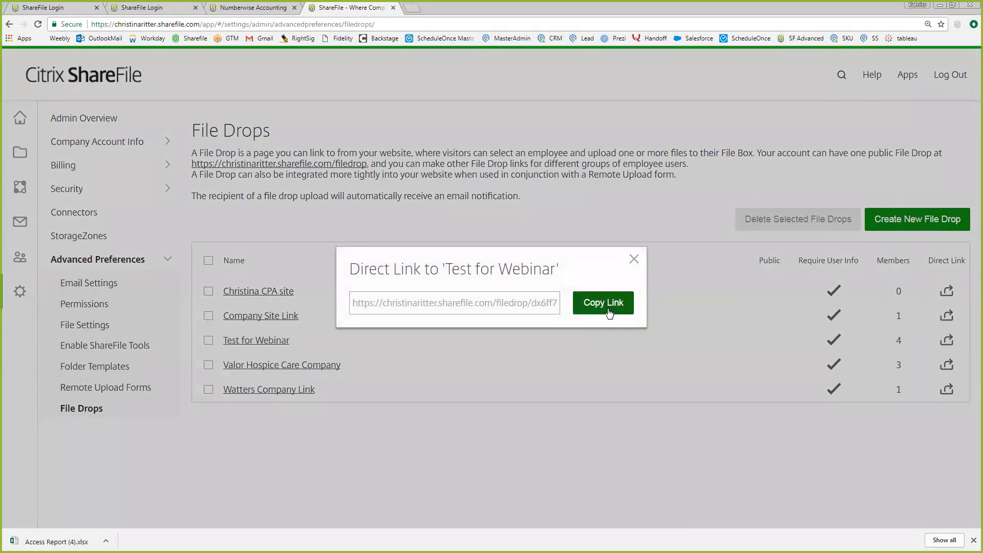
{"action": "left_click", "coordinate": [608, 308]}
{"action": "left_click", "coordinate": [410, 8]}
{"action": "right_click", "coordinate": [400, 24]}
{"action": "left_click", "coordinate": [423, 77]}
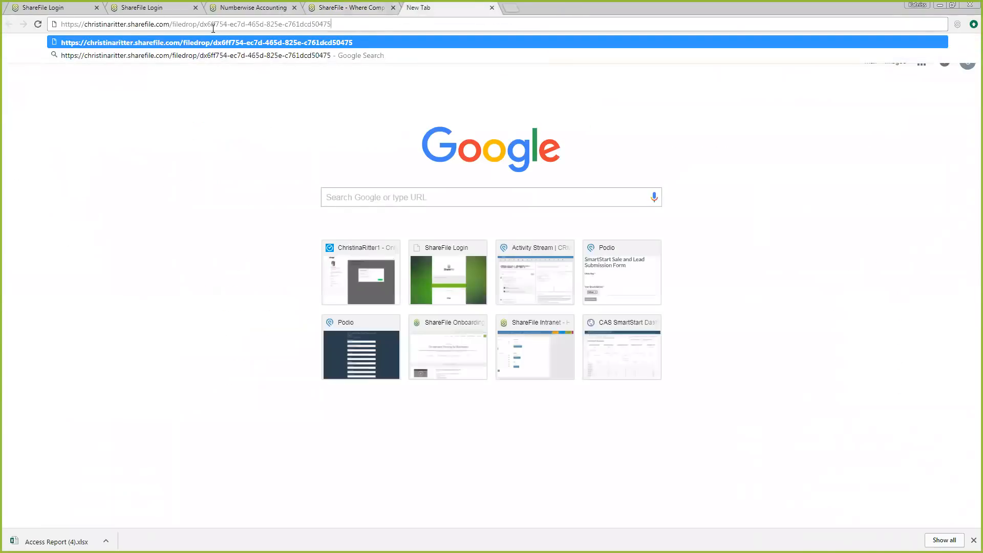
{"action": "left_click_drag", "start_coordinate": [200, 24], "coordinate": [337, 23]}
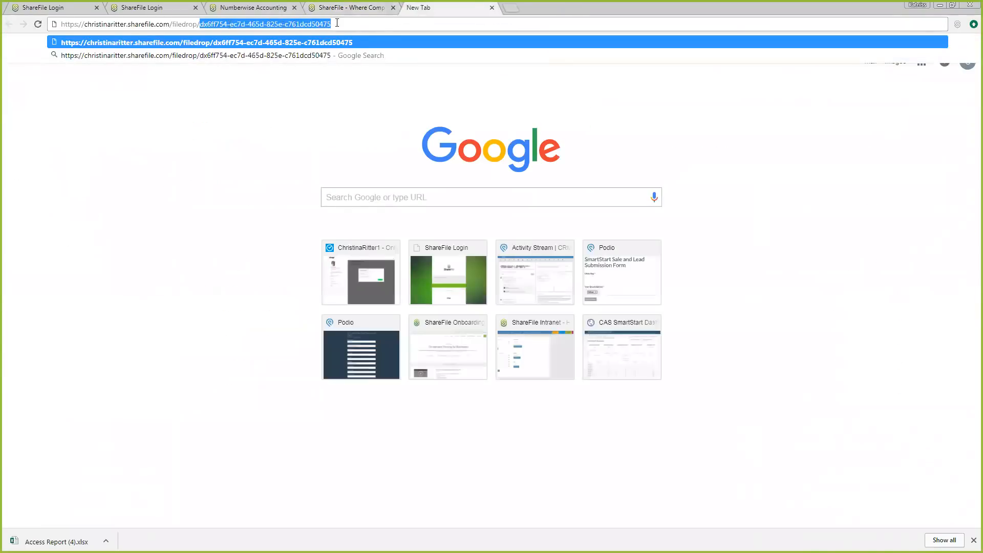
{"action": "left_click", "coordinate": [337, 23]}
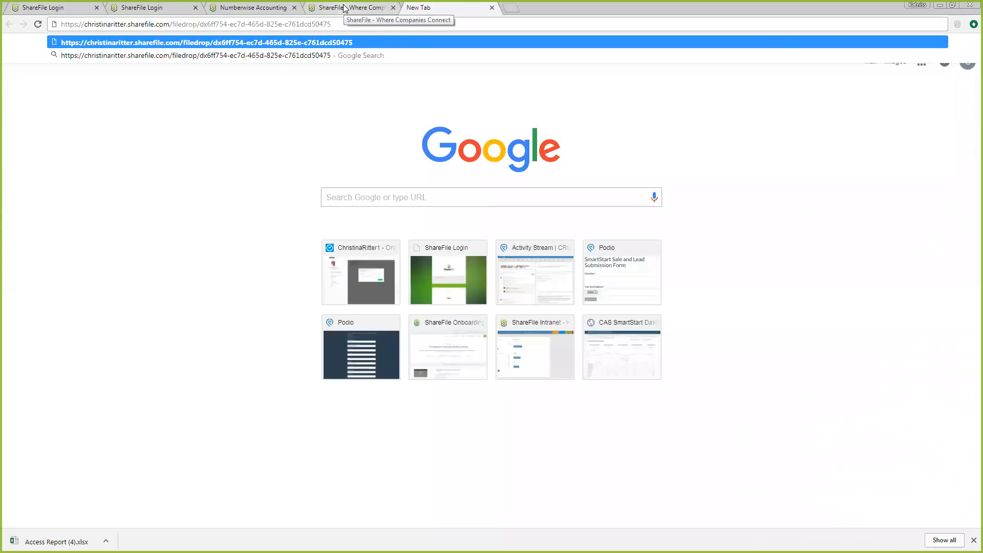
{"action": "left_click", "coordinate": [345, 9]}
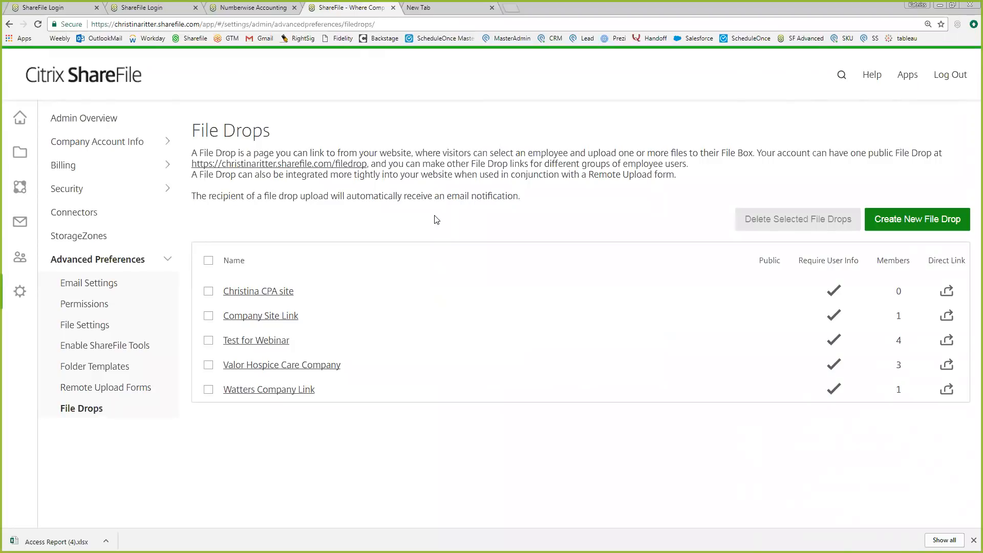
On the Numberwise Documents upload page, choose the first recipient and upload the document '3 ways to turbo charge- revised - Copy'
{"action": "left_click", "coordinate": [273, 8]}
{"action": "left_click", "coordinate": [316, 137]}
{"action": "left_click", "coordinate": [318, 155]}
{"action": "left_click", "coordinate": [484, 310]}
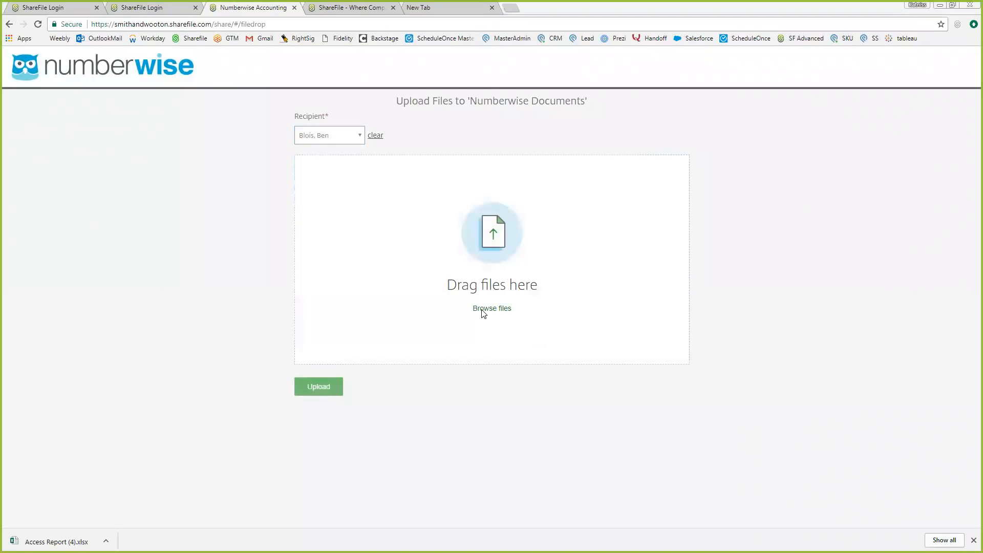
{"action": "left_click", "coordinate": [204, 187]}
{"action": "left_click", "coordinate": [404, 259]}
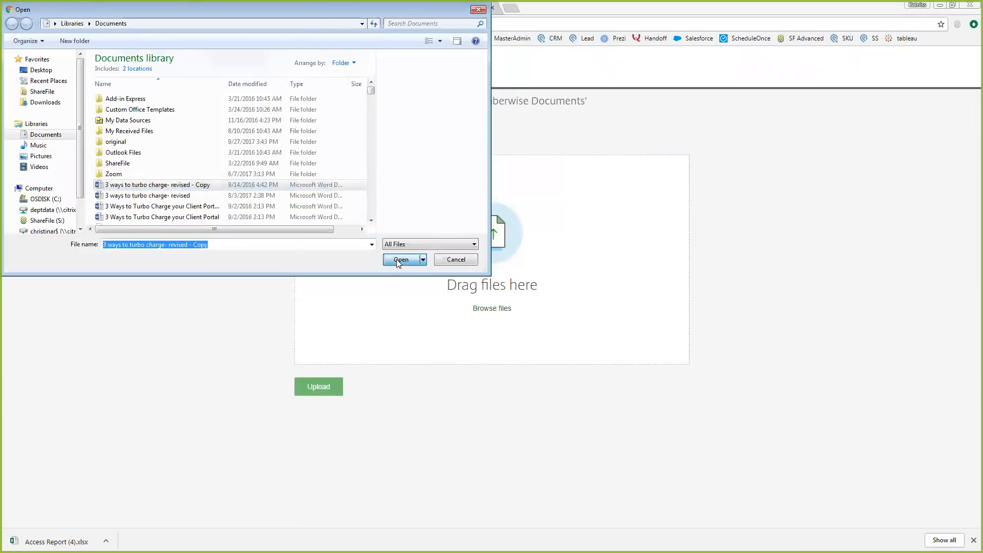
{"action": "left_click", "coordinate": [319, 408]}
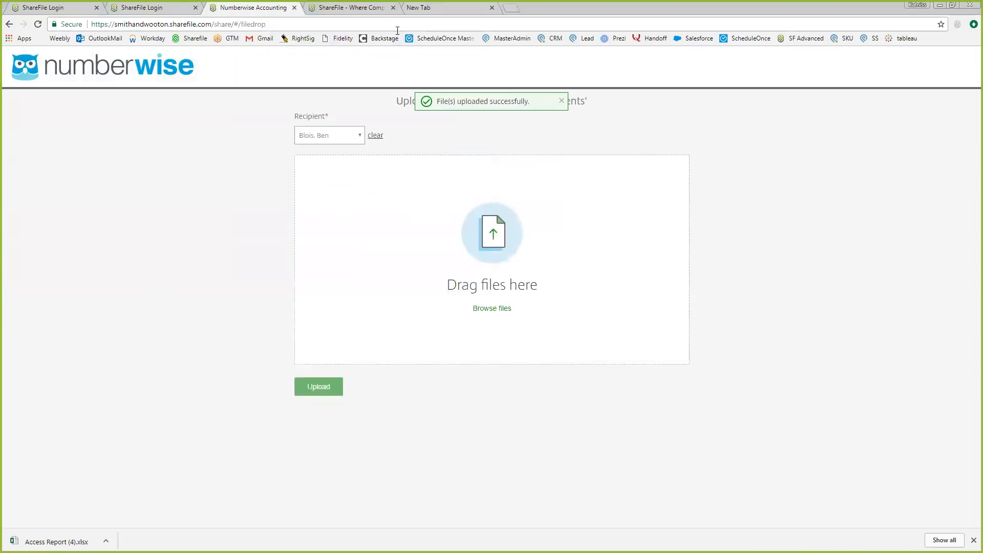
{"action": "left_click", "coordinate": [359, 9]}
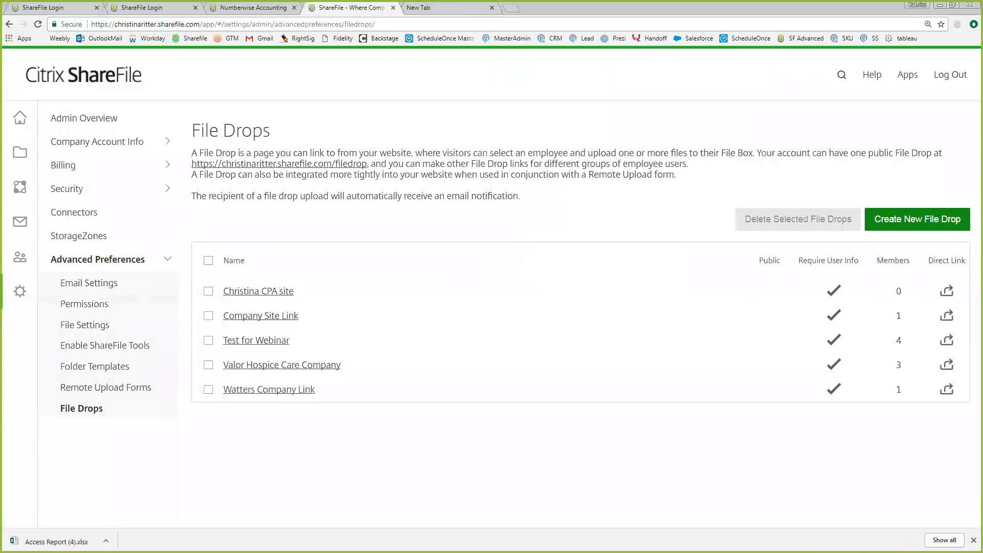